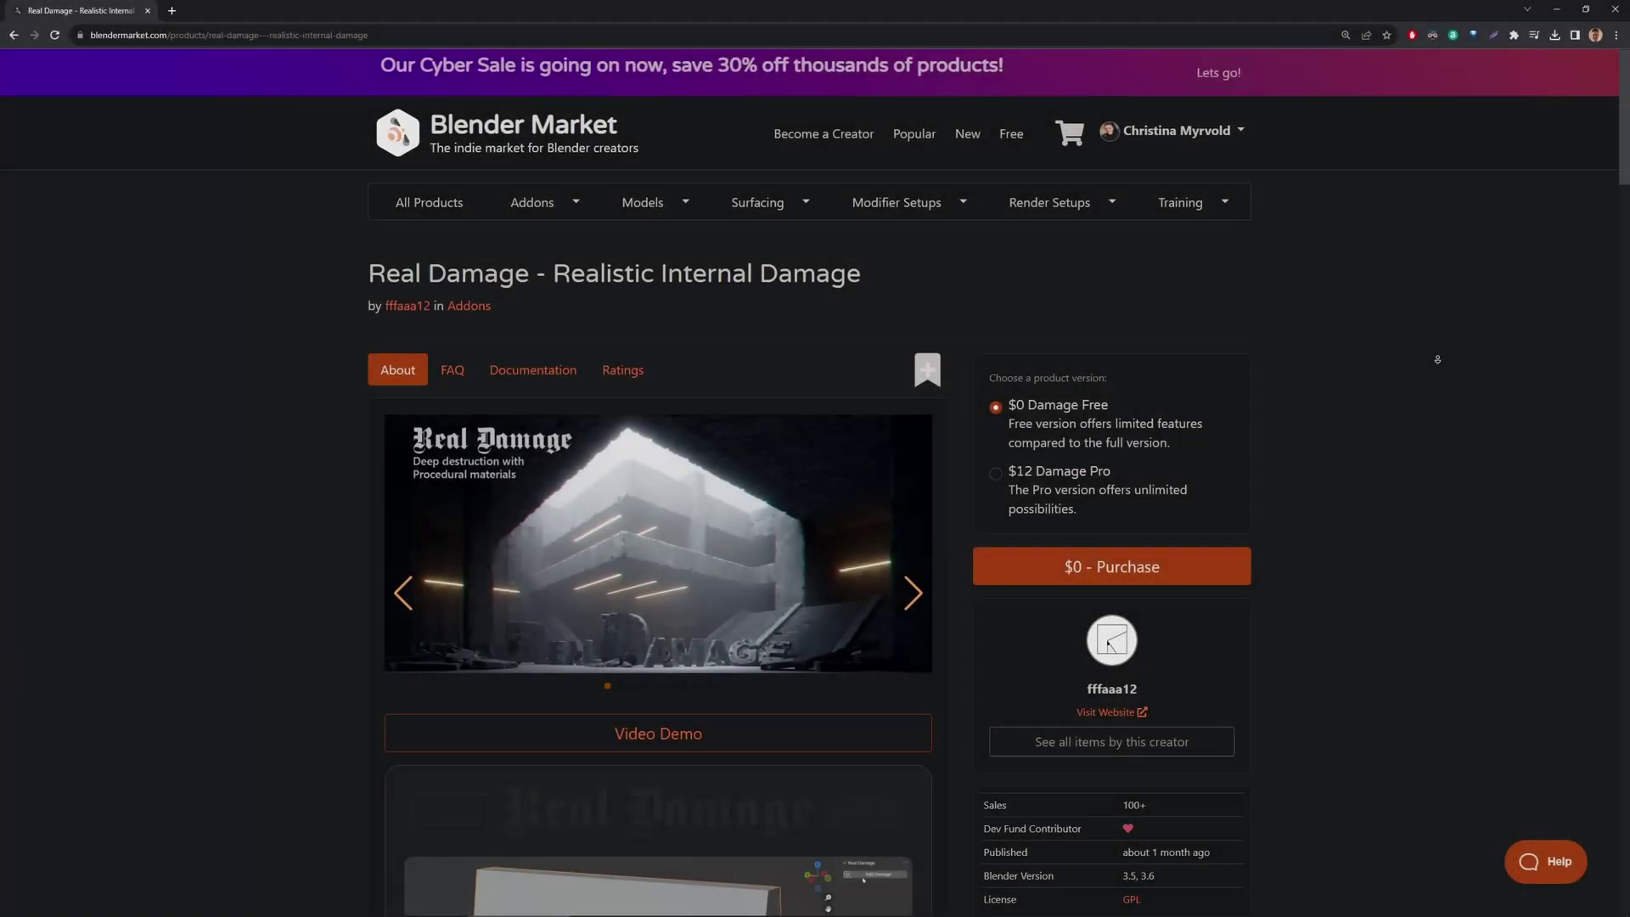
# Read through the Real Damage add-on's product page on Blender Market, including the preview images and damage settings description
pyautogui.scroll(-2, 1437, 374)
pyautogui.scroll(-3, 1438, 374)
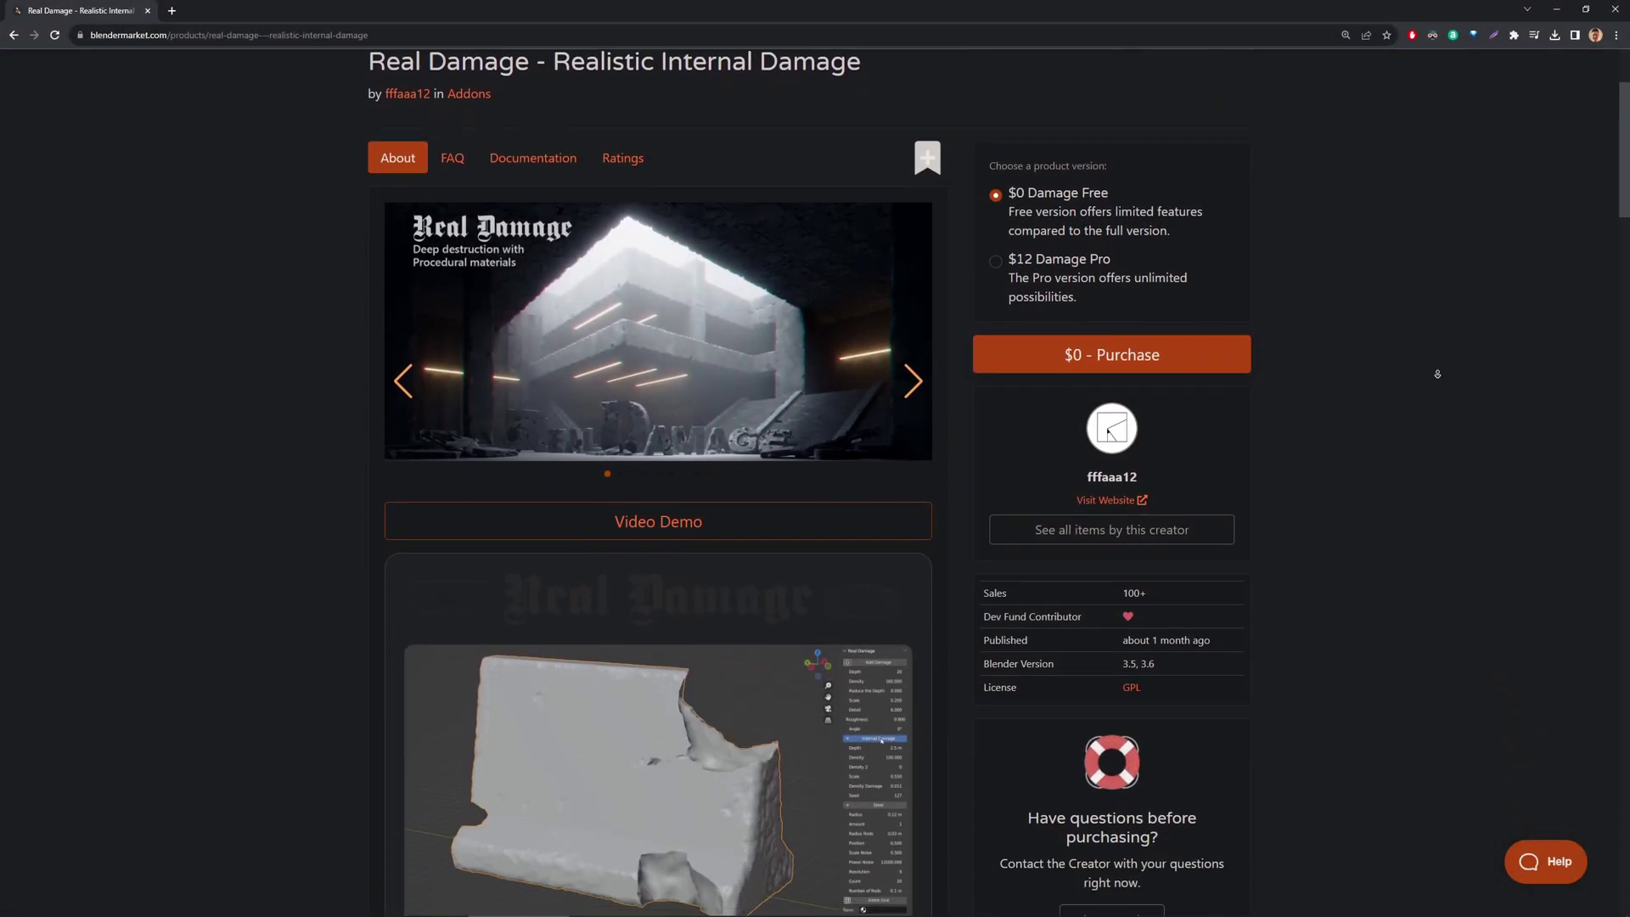
pyautogui.scroll(-3, 1437, 374)
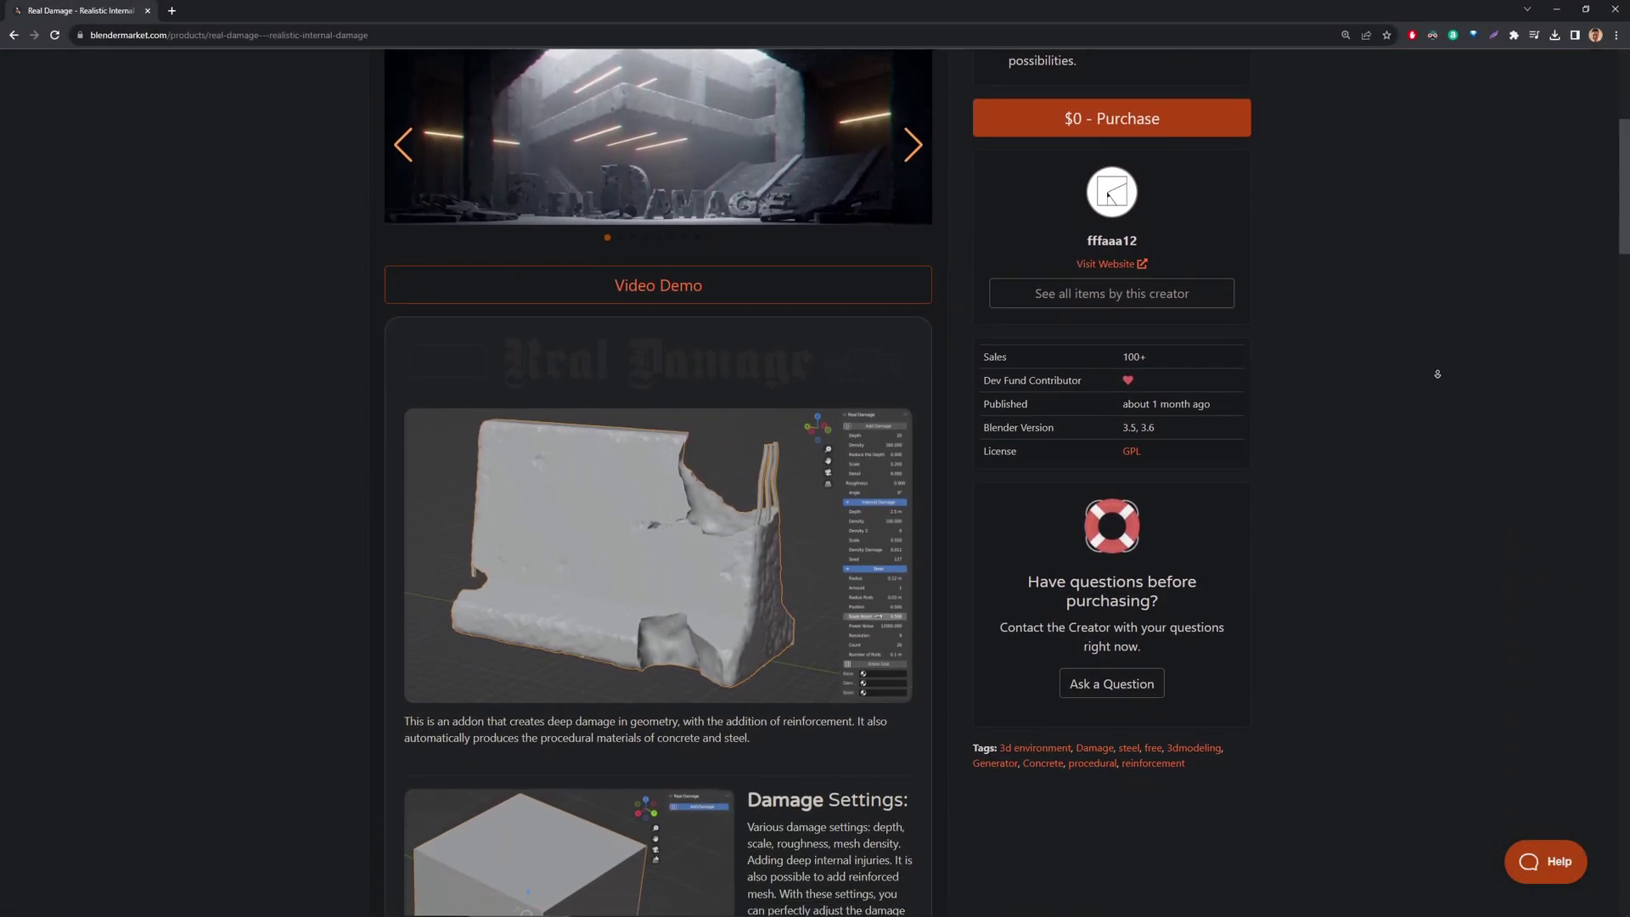
pyautogui.scroll(-2, 1437, 374)
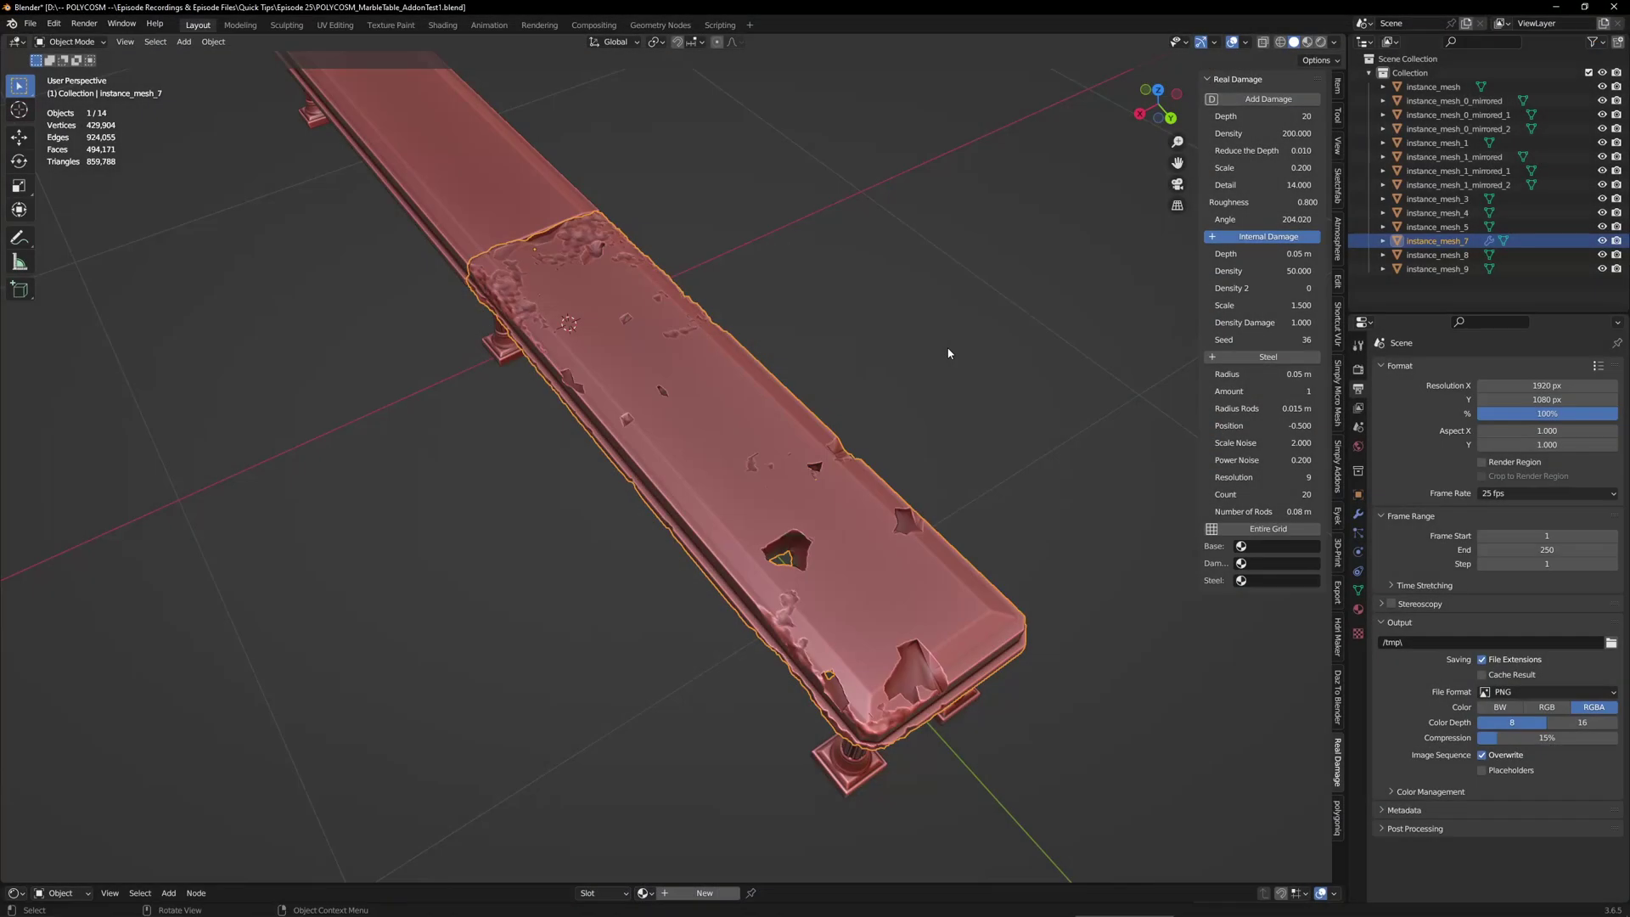
# In Blender, set the front tabletop's internal damage scale to 2 and its density damage to 0.8
pyautogui.click(1262, 305)
pyautogui.write('3')
pyautogui.press('Return')
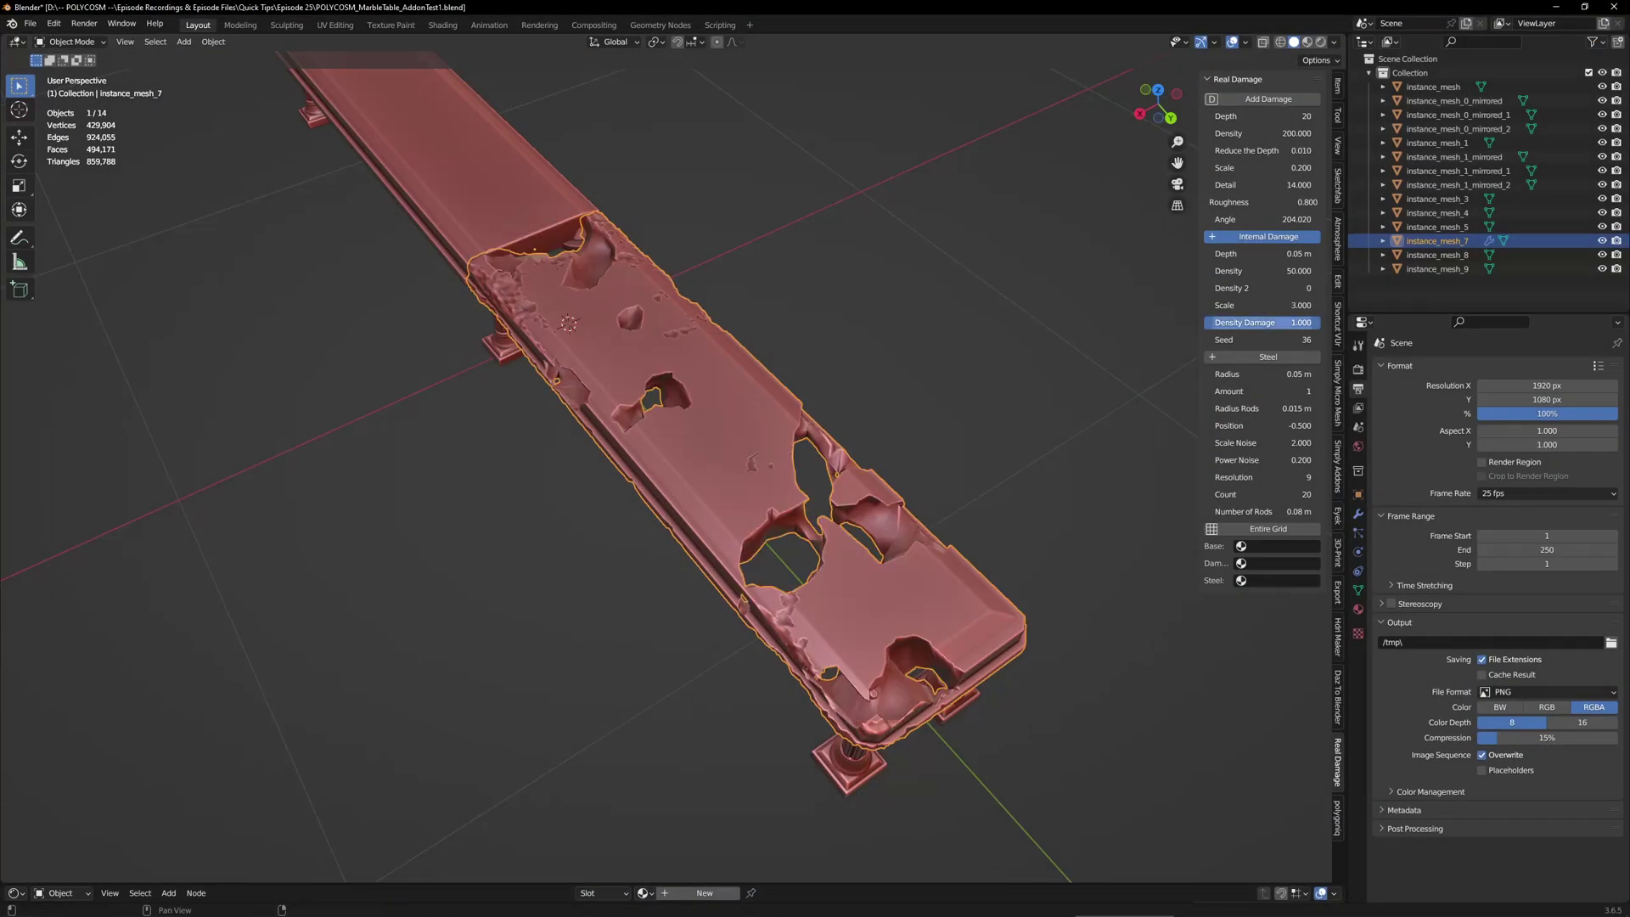
pyautogui.click(1262, 321)
pyautogui.write('.8')
pyautogui.press('Return')
pyautogui.click(1262, 304)
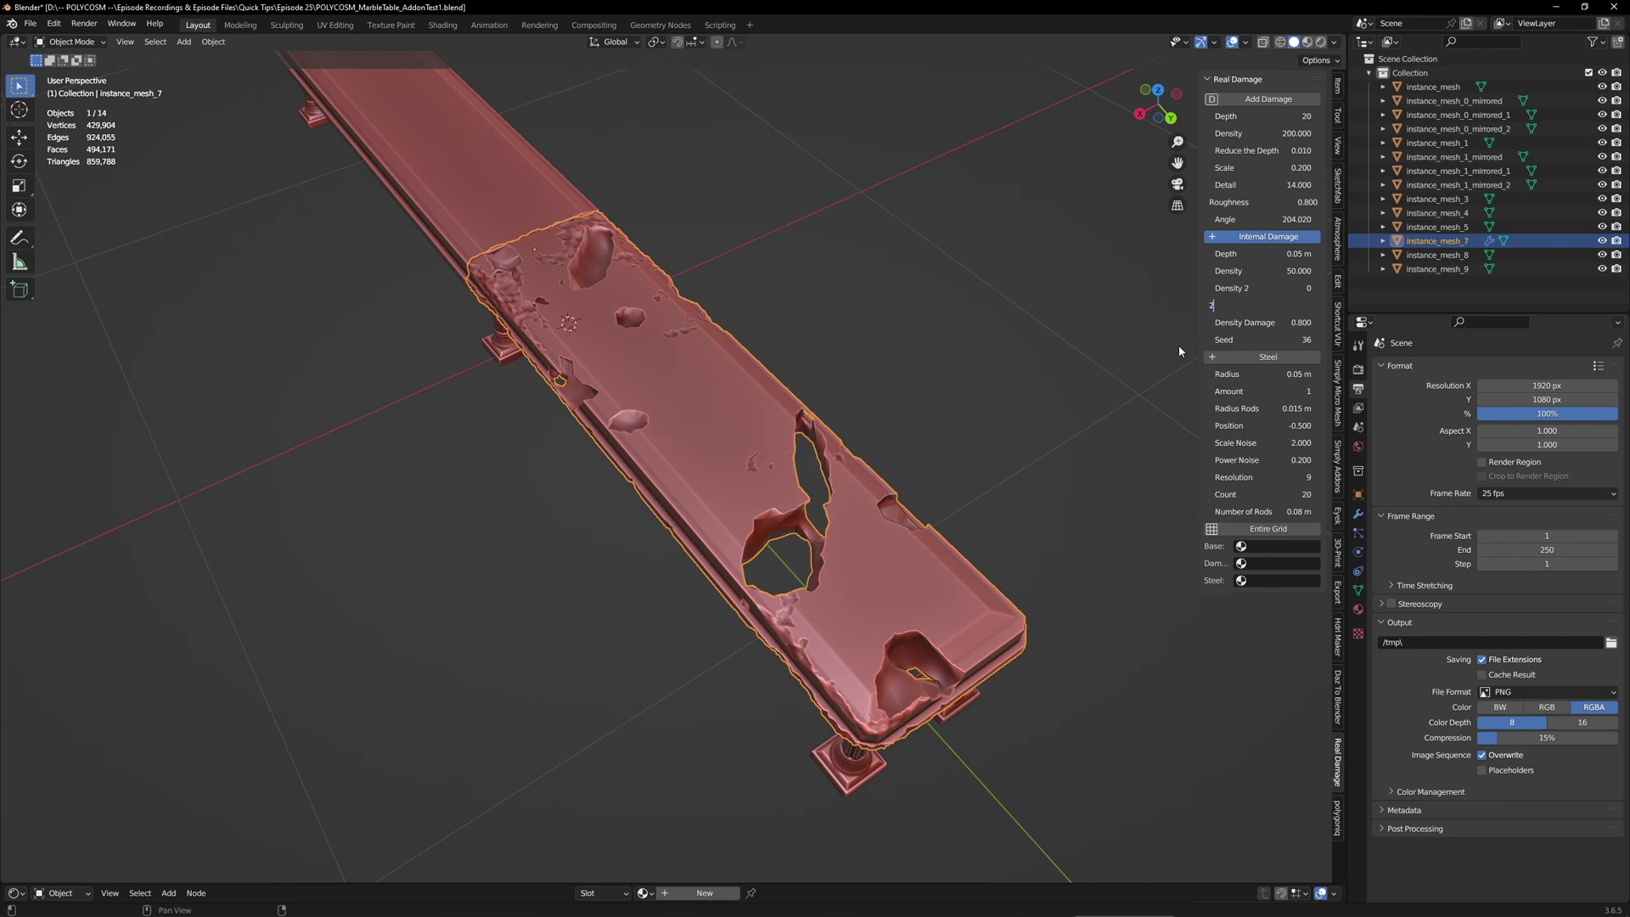
pyautogui.write('2')
pyautogui.press('Return')
# Increase the internal damage seed to vary the hole pattern in the tabletop, and save the file
pyautogui.click(1314, 340)
pyautogui.click(1313, 340)
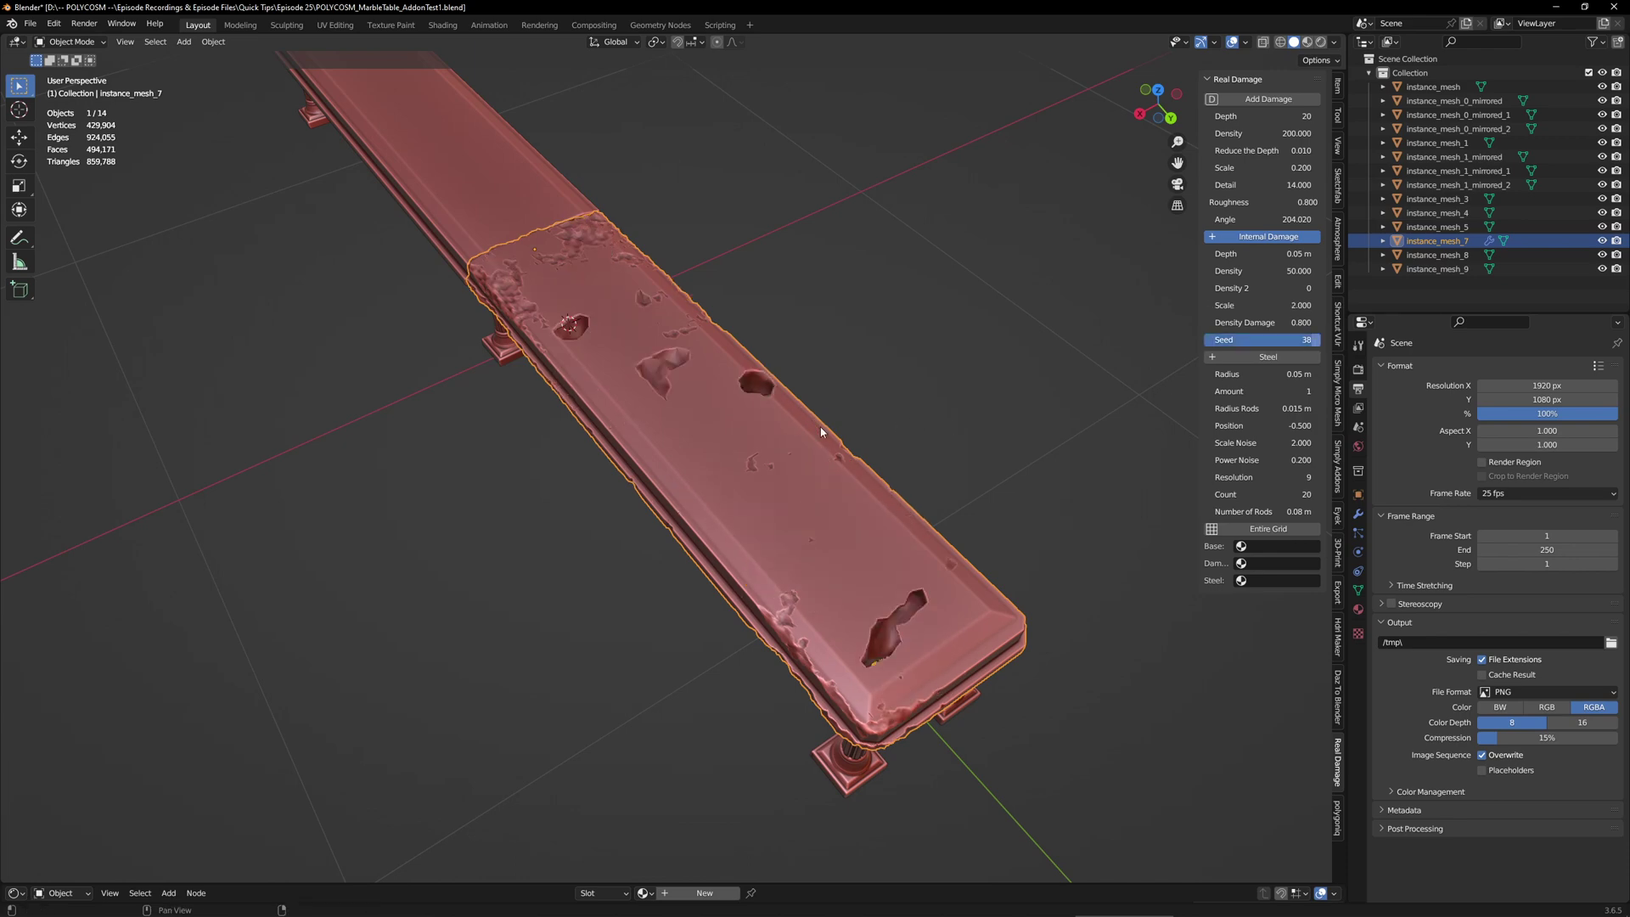
pyautogui.click(1314, 340)
pyautogui.moveTo(900, 514); pyautogui.dragTo(863, 543, button='middle')
pyautogui.hotkey('ctrl', 's')
pyautogui.click(1314, 340)
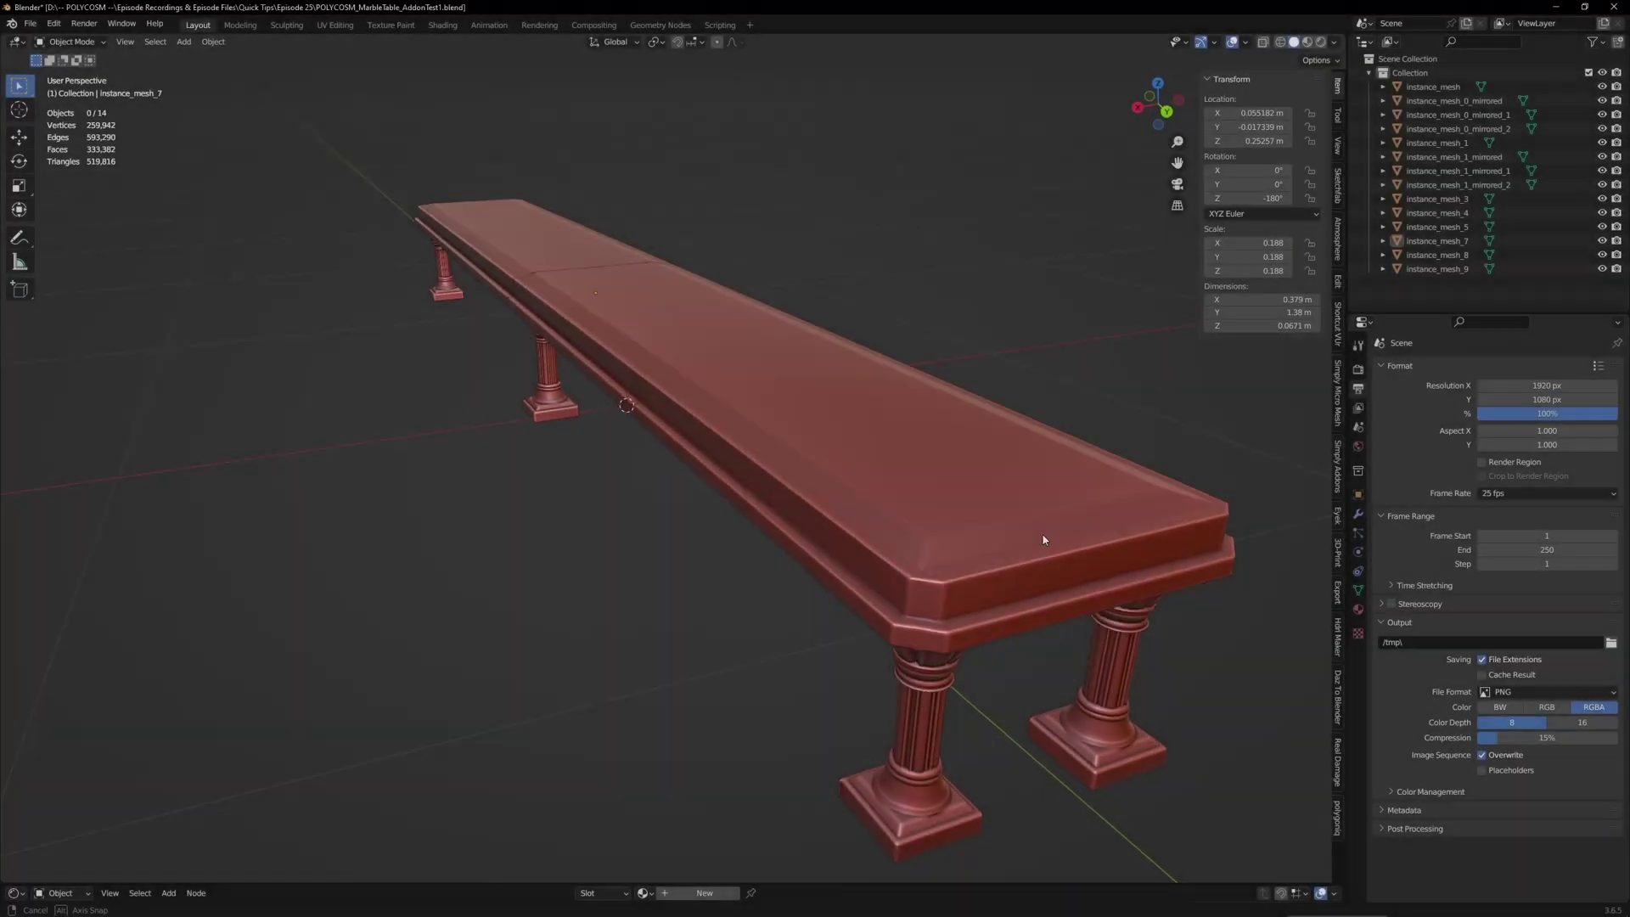
# Inspect the undamaged marble table in Blender and in its surrounding hall scene in Substance 3D Modeler
pyautogui.moveTo(1043, 540)
pyautogui.mouseDown(button='middle')
pyautogui.moveTo(1056, 528)
pyautogui.moveTo(874, 568)
pyautogui.moveTo(1016, 552)
pyautogui.mouseUp(button='middle')
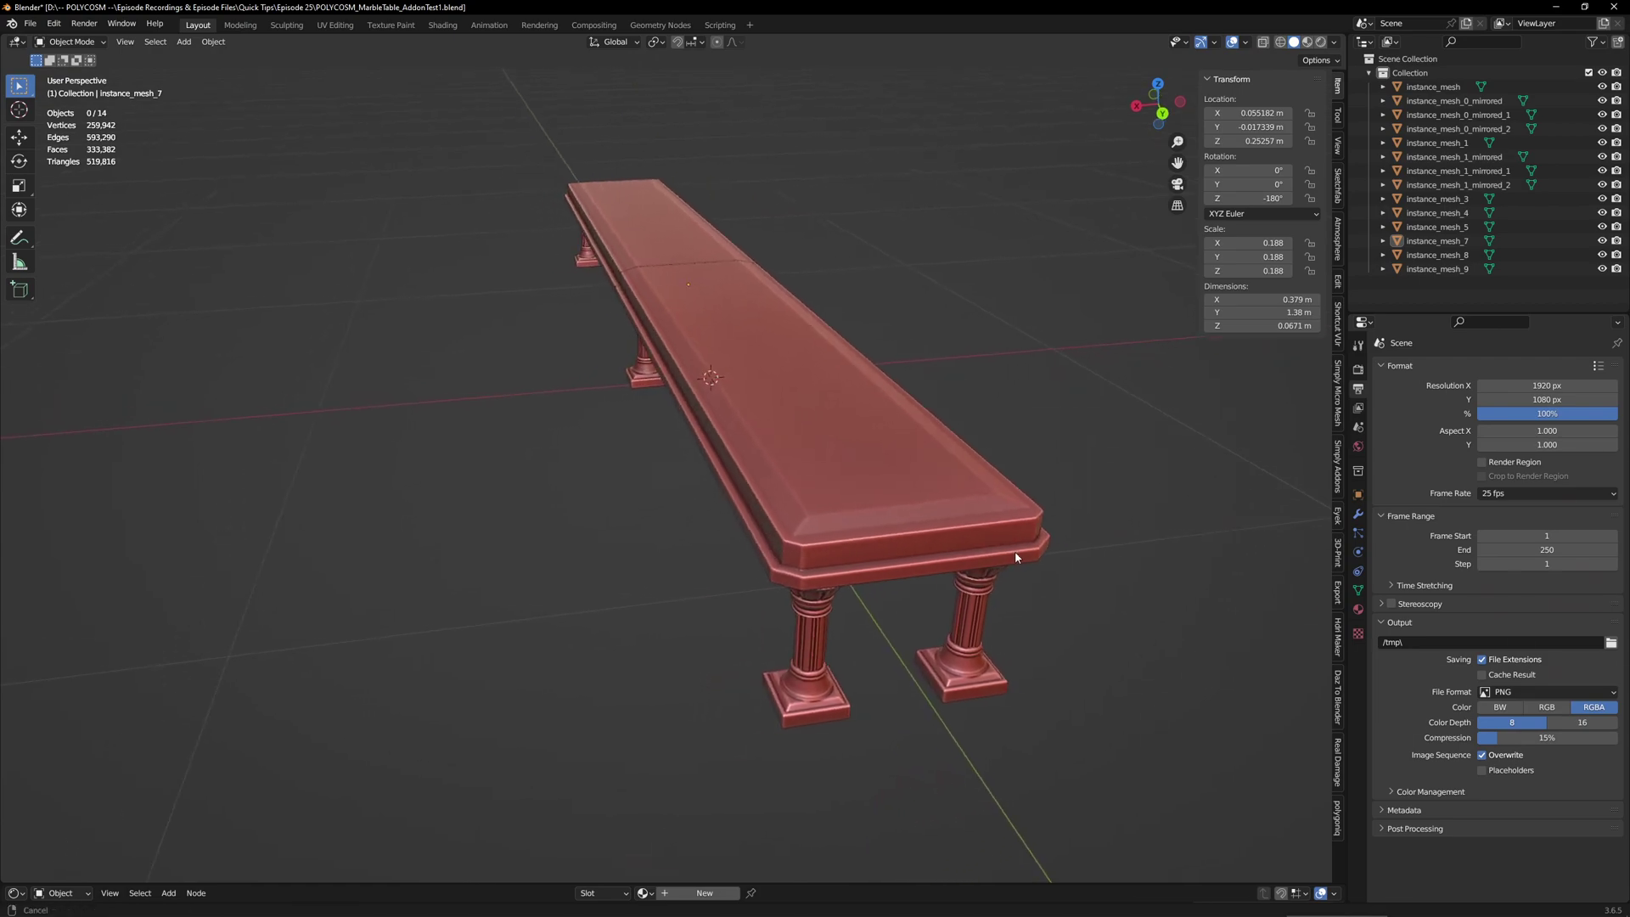
pyautogui.moveTo(1197, 571); pyautogui.dragTo(1160, 567, button='middle')
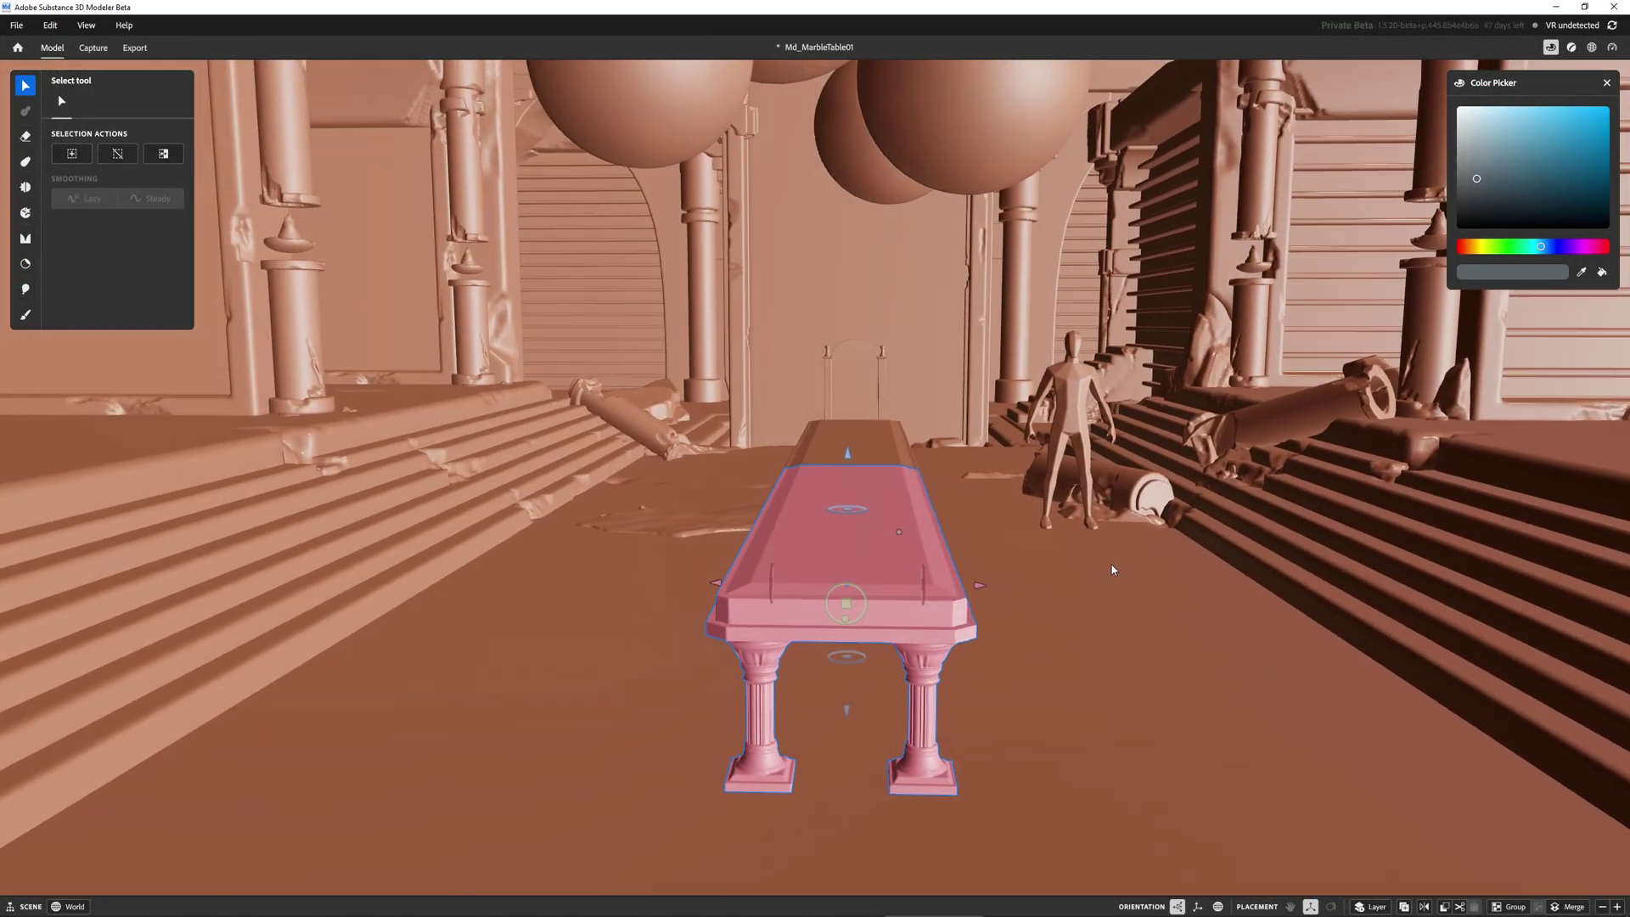
pyautogui.keyDown('alt'); pyautogui.moveTo(1161, 567); pyautogui.dragTo(1234, 564); pyautogui.keyUp('alt')
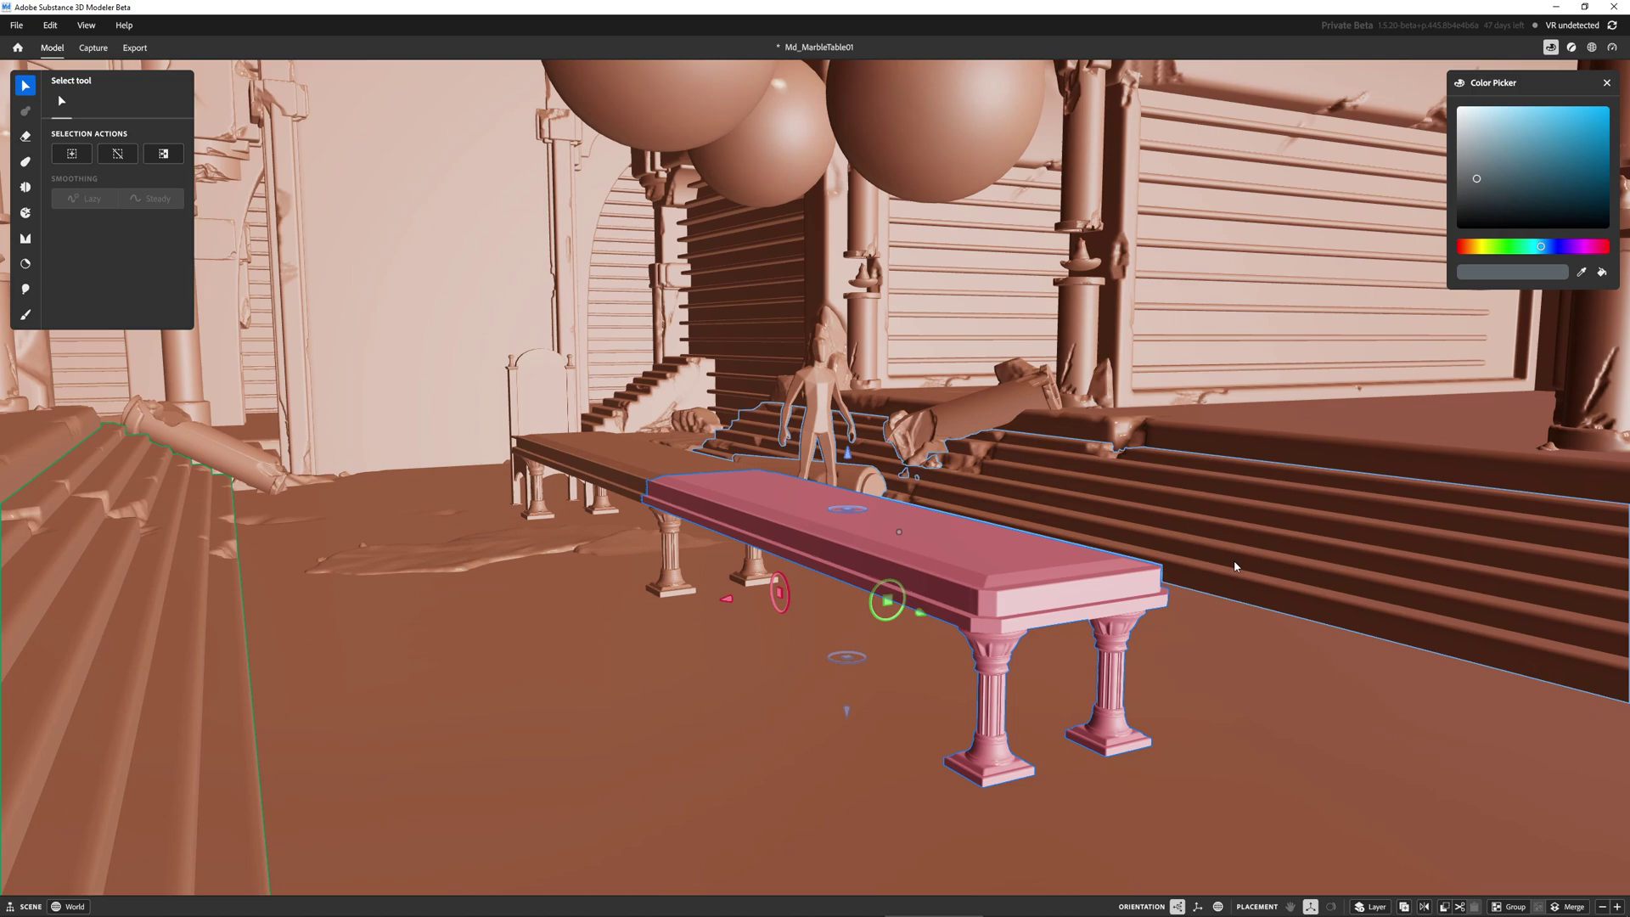
pyautogui.keyDown('alt'); pyautogui.moveTo(1235, 564); pyautogui.dragTo(1211, 512, button='right'); pyautogui.keyUp('alt')
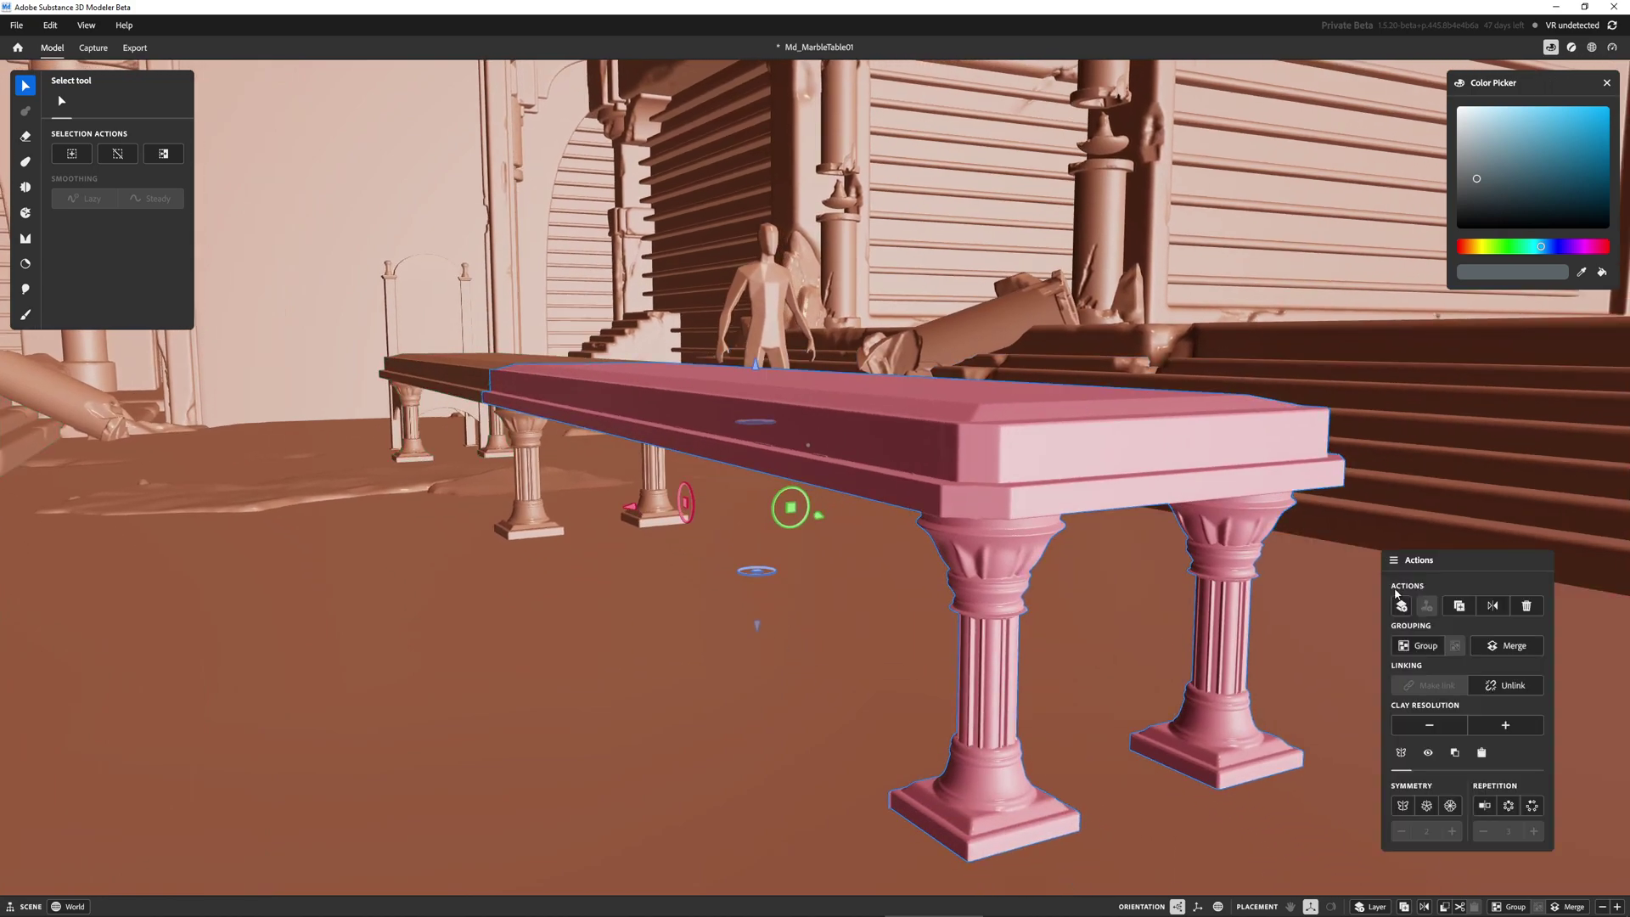
pyautogui.moveTo(1451, 734)
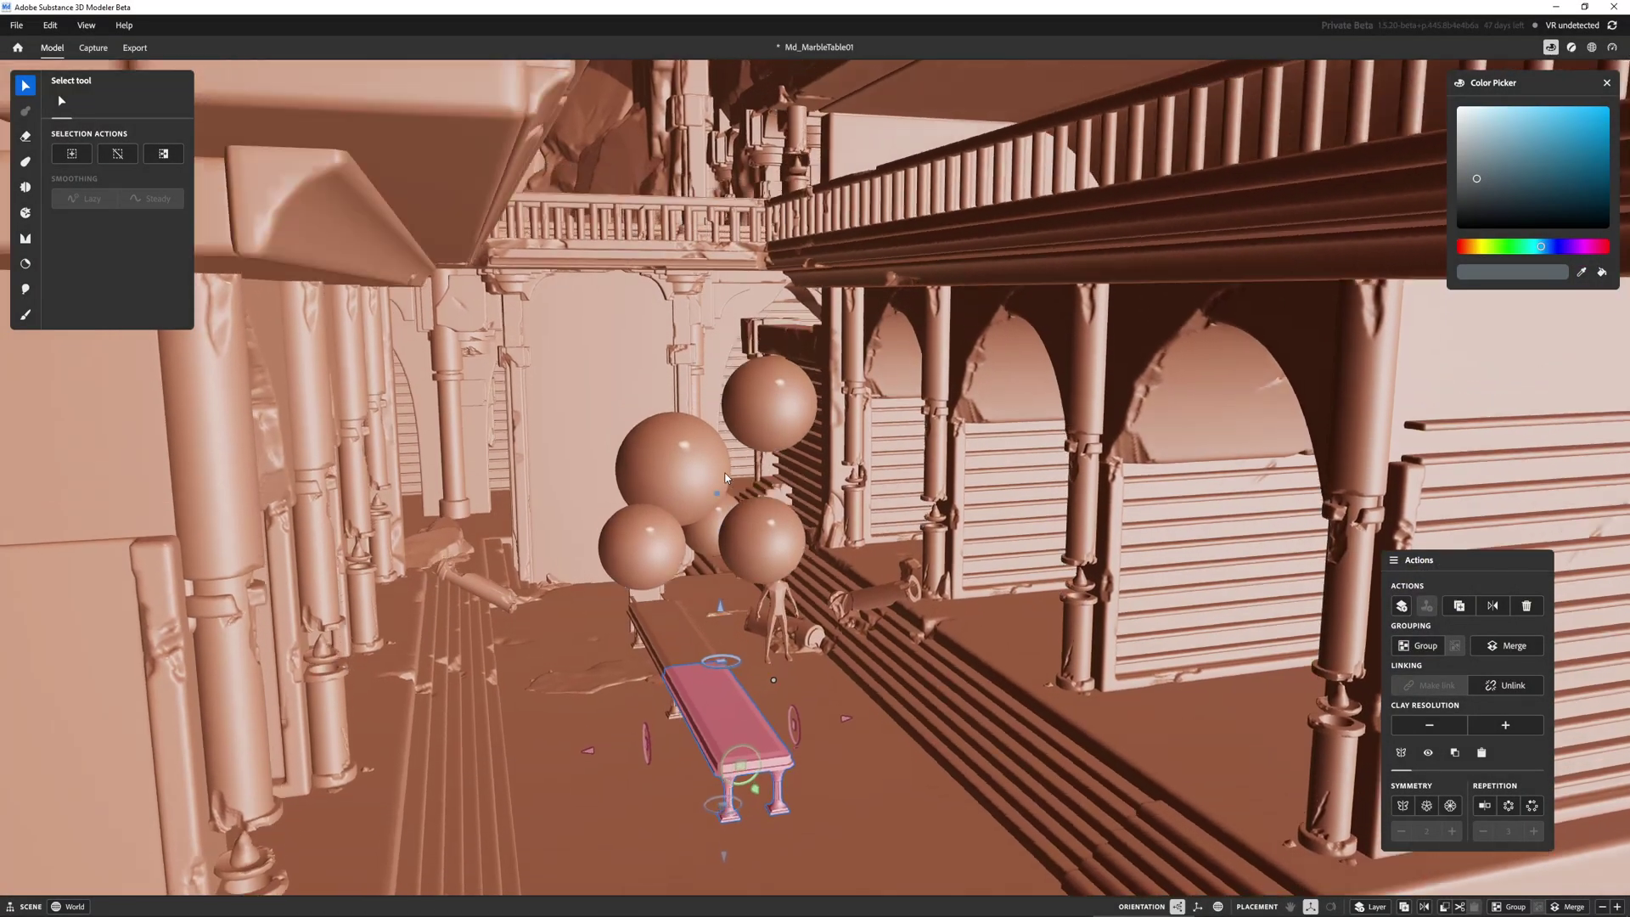
pyautogui.keyDown('alt'); pyautogui.moveTo(725, 478); pyautogui.dragTo(769, 410); pyautogui.keyUp('alt')
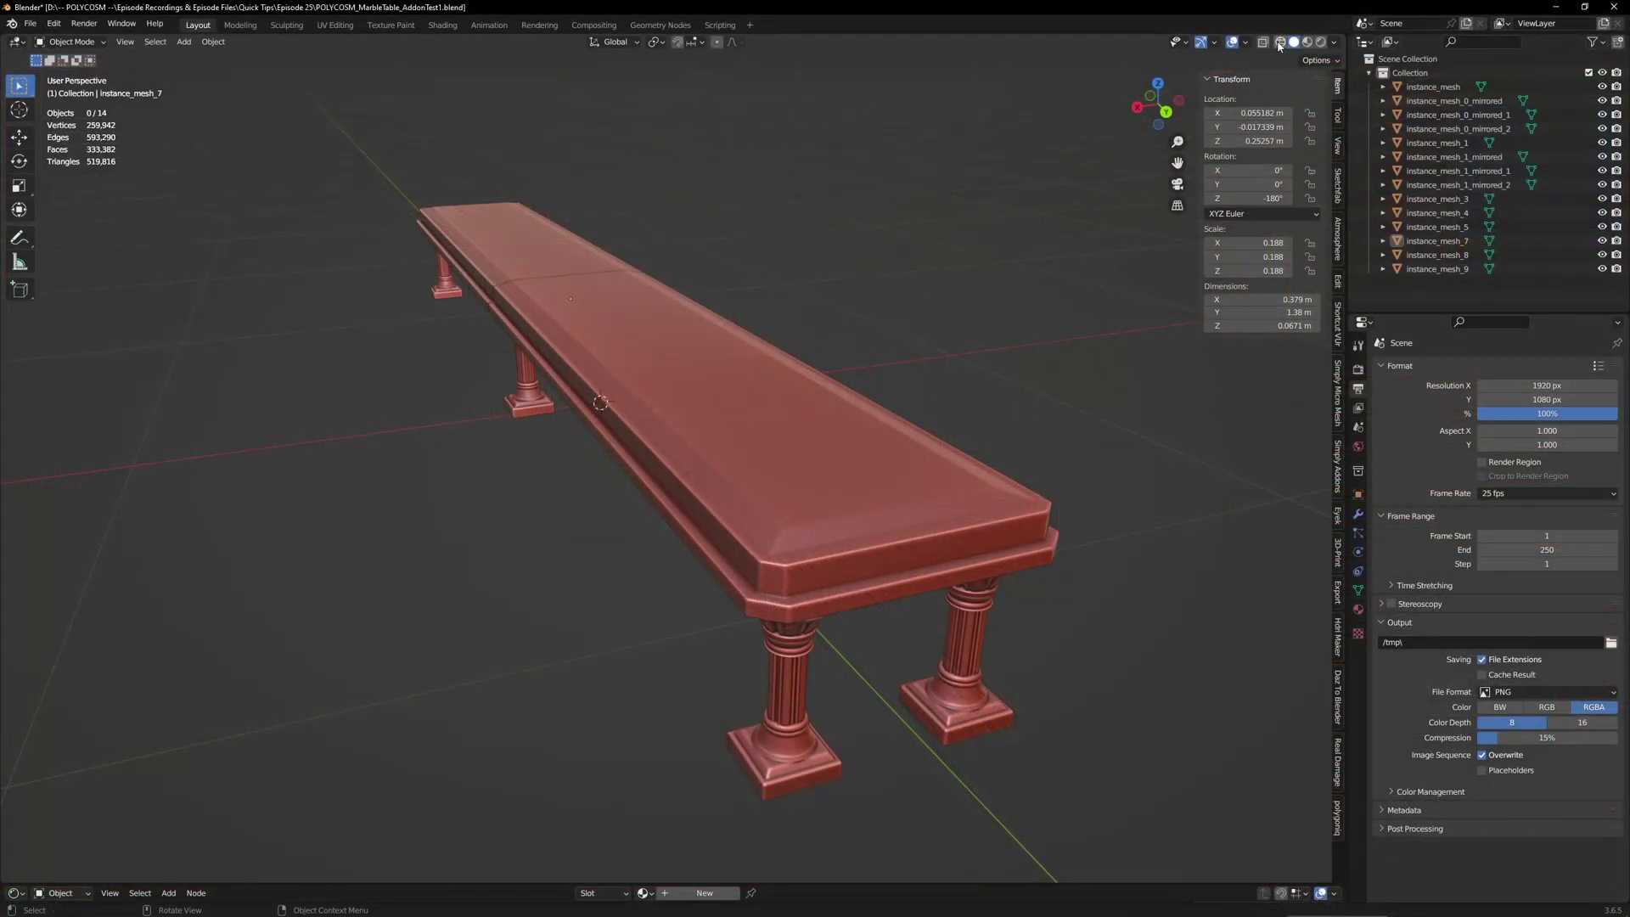
# Back in Blender, examine the front tabletop's mesh density in Edit Mode, return to Object Mode and deselect everything
pyautogui.click(1280, 43)
pyautogui.moveTo(1112, 522)
pyautogui.mouseDown(button='middle')
pyautogui.moveTo(1163, 515)
pyautogui.moveTo(1118, 513)
pyautogui.moveTo(1119, 527)
pyautogui.mouseUp(button='middle')
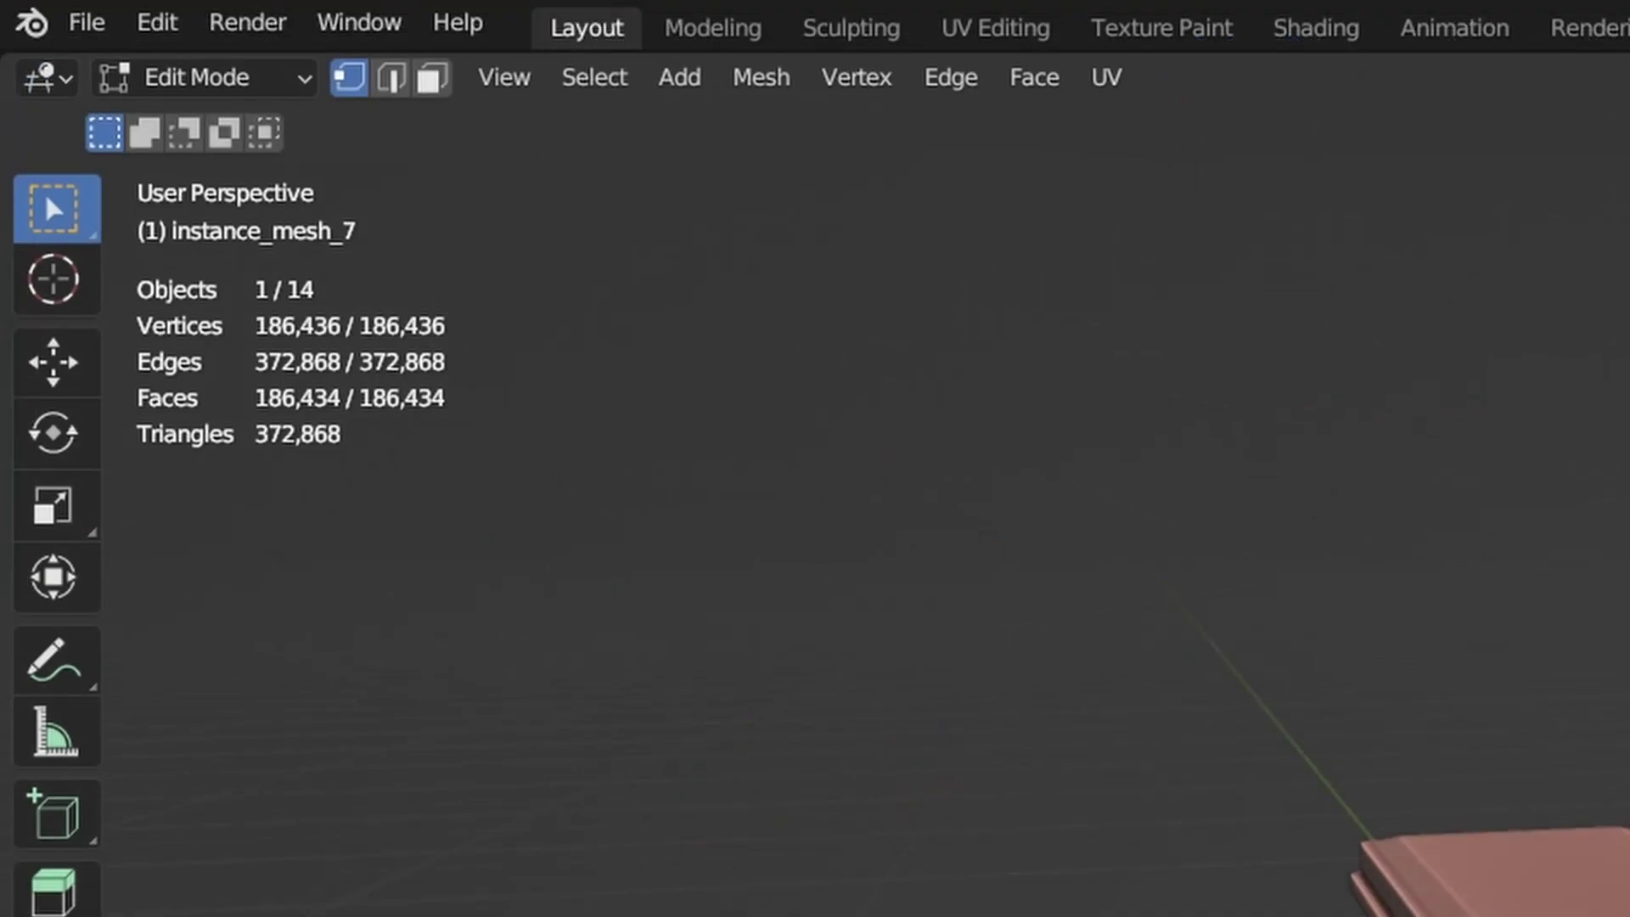
pyautogui.moveTo(1444, 849); pyautogui.dragTo(1358, 794, button='middle')
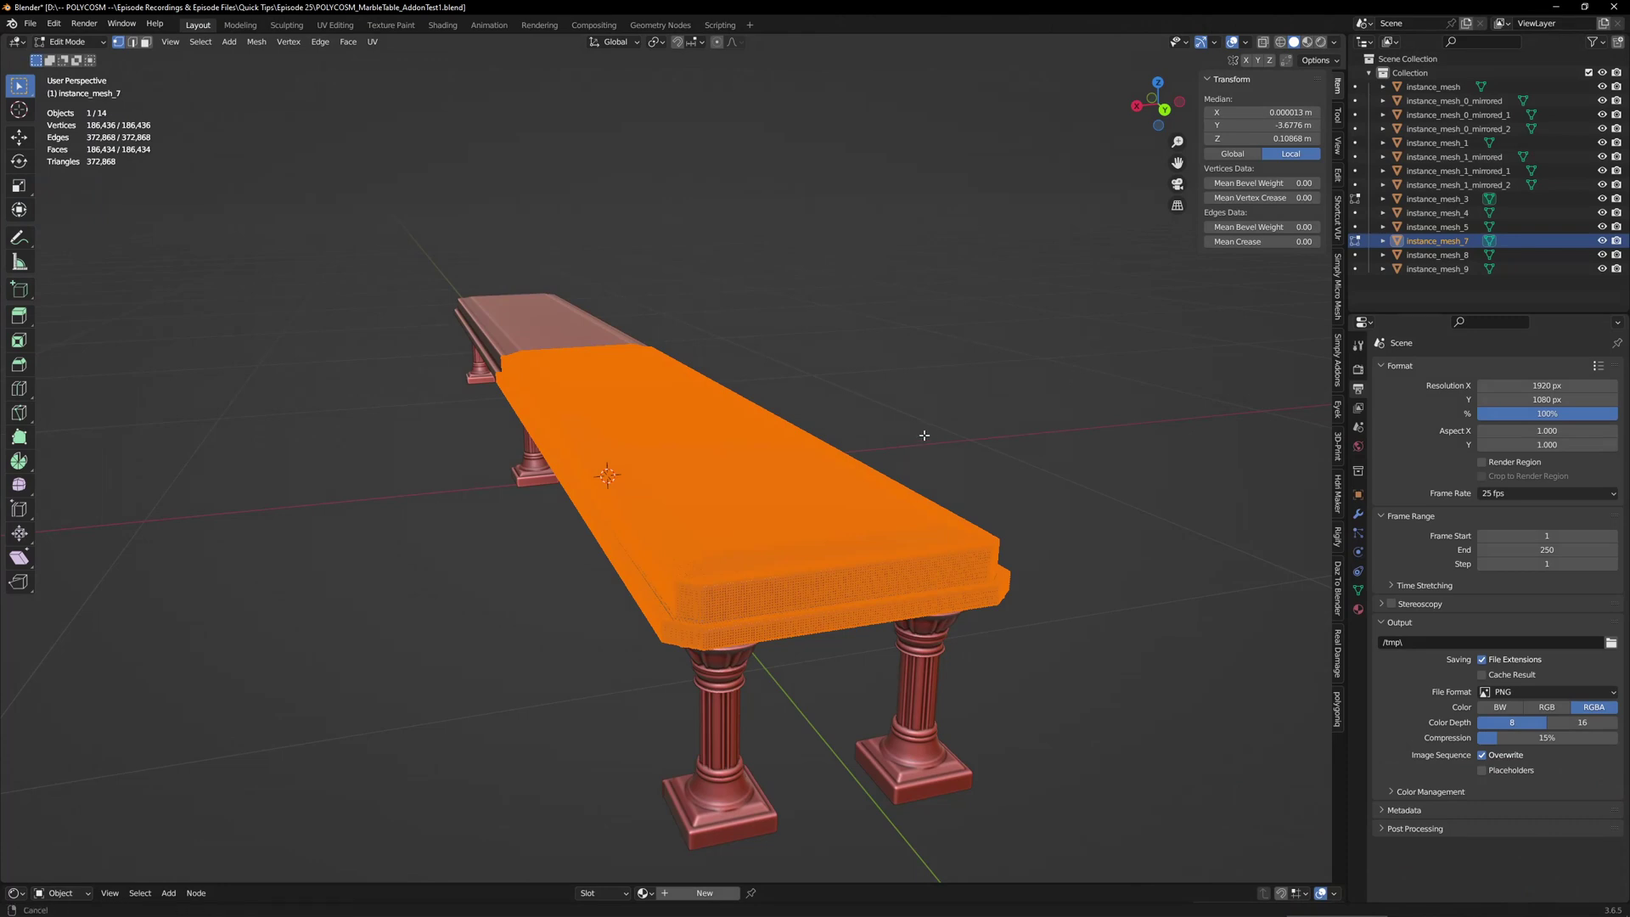
pyautogui.moveTo(924, 435); pyautogui.dragTo(1052, 411, button='middle')
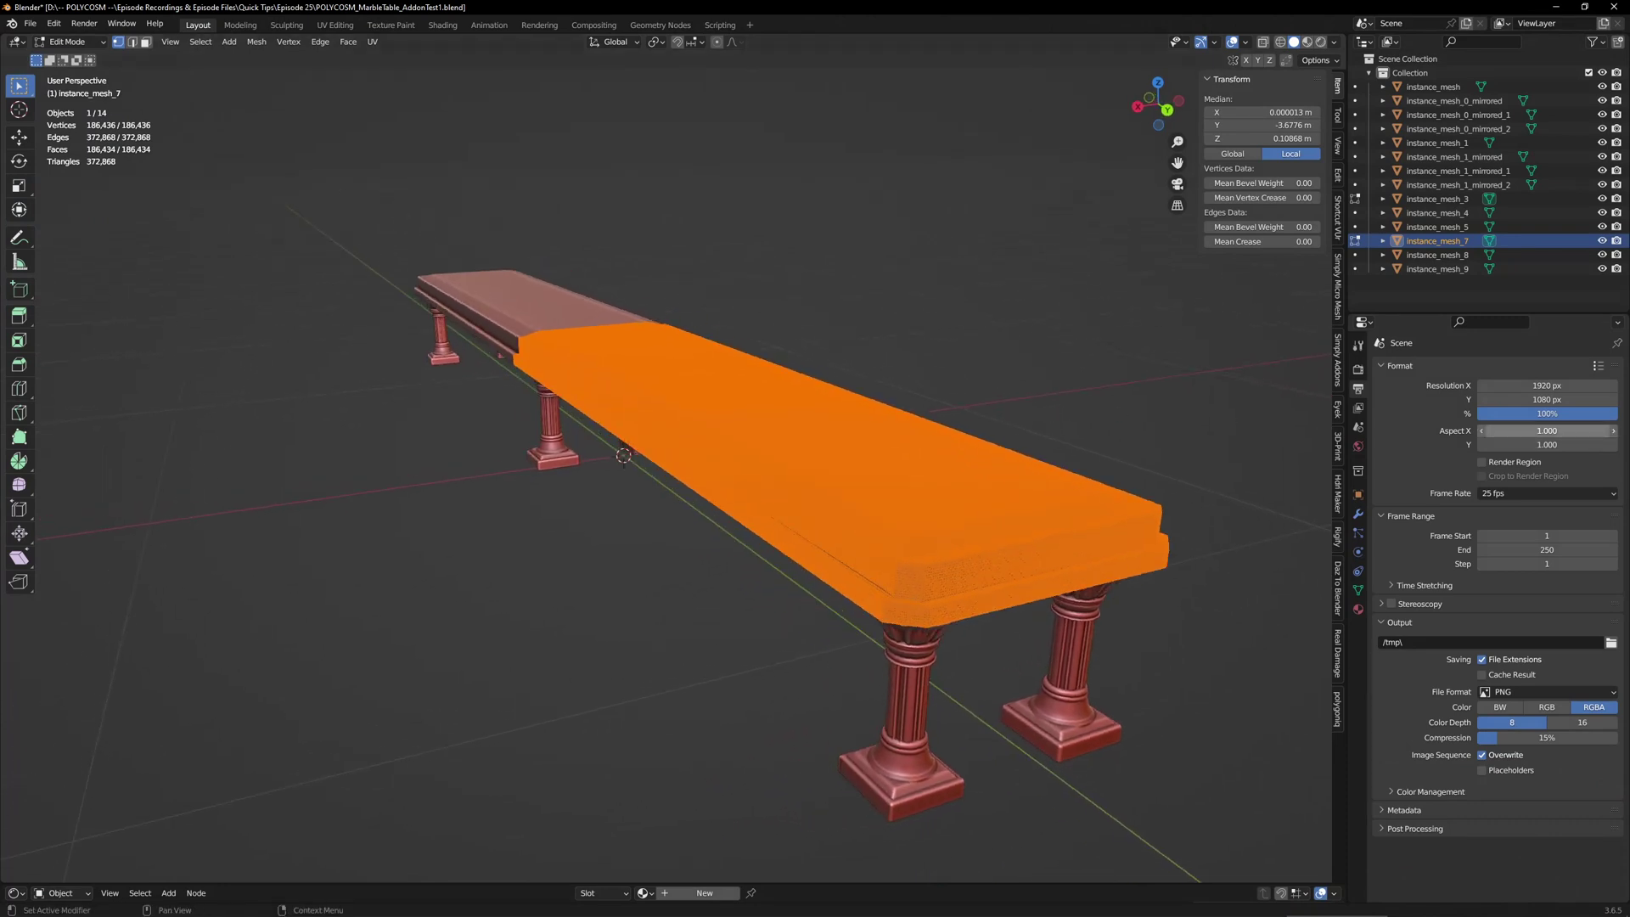
pyautogui.press('Tab')
pyautogui.click(185, 229)
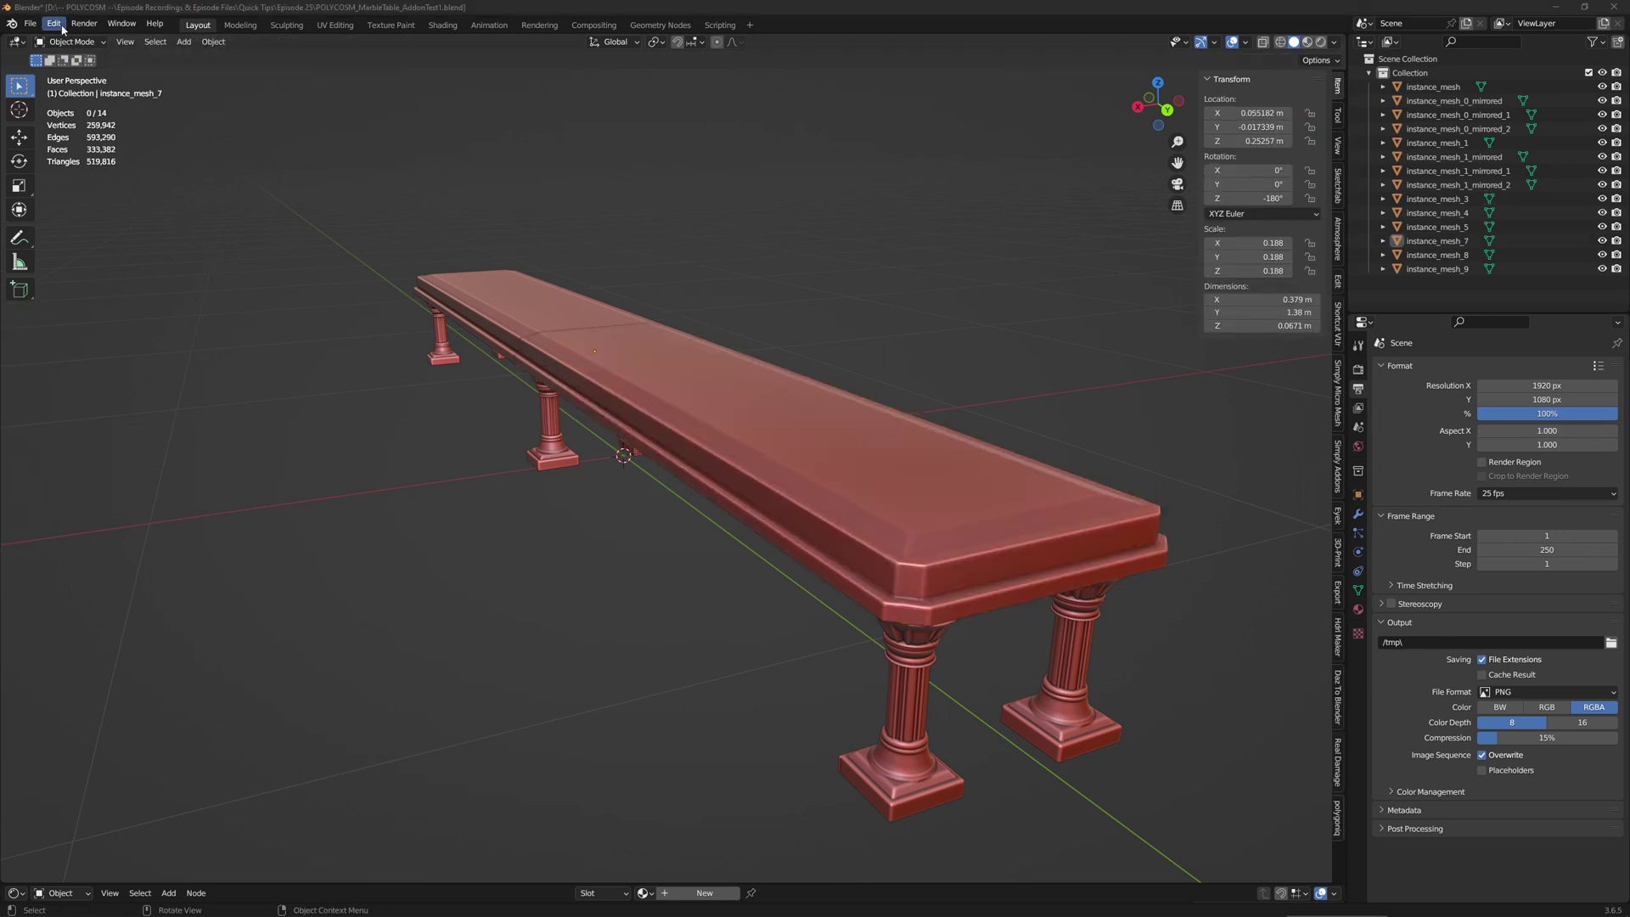
# Look up the Real Damage add-on in the add-on preferences by searching for "real", view its entry, and close the preferences
pyautogui.click(58, 24)
pyautogui.click(109, 214)
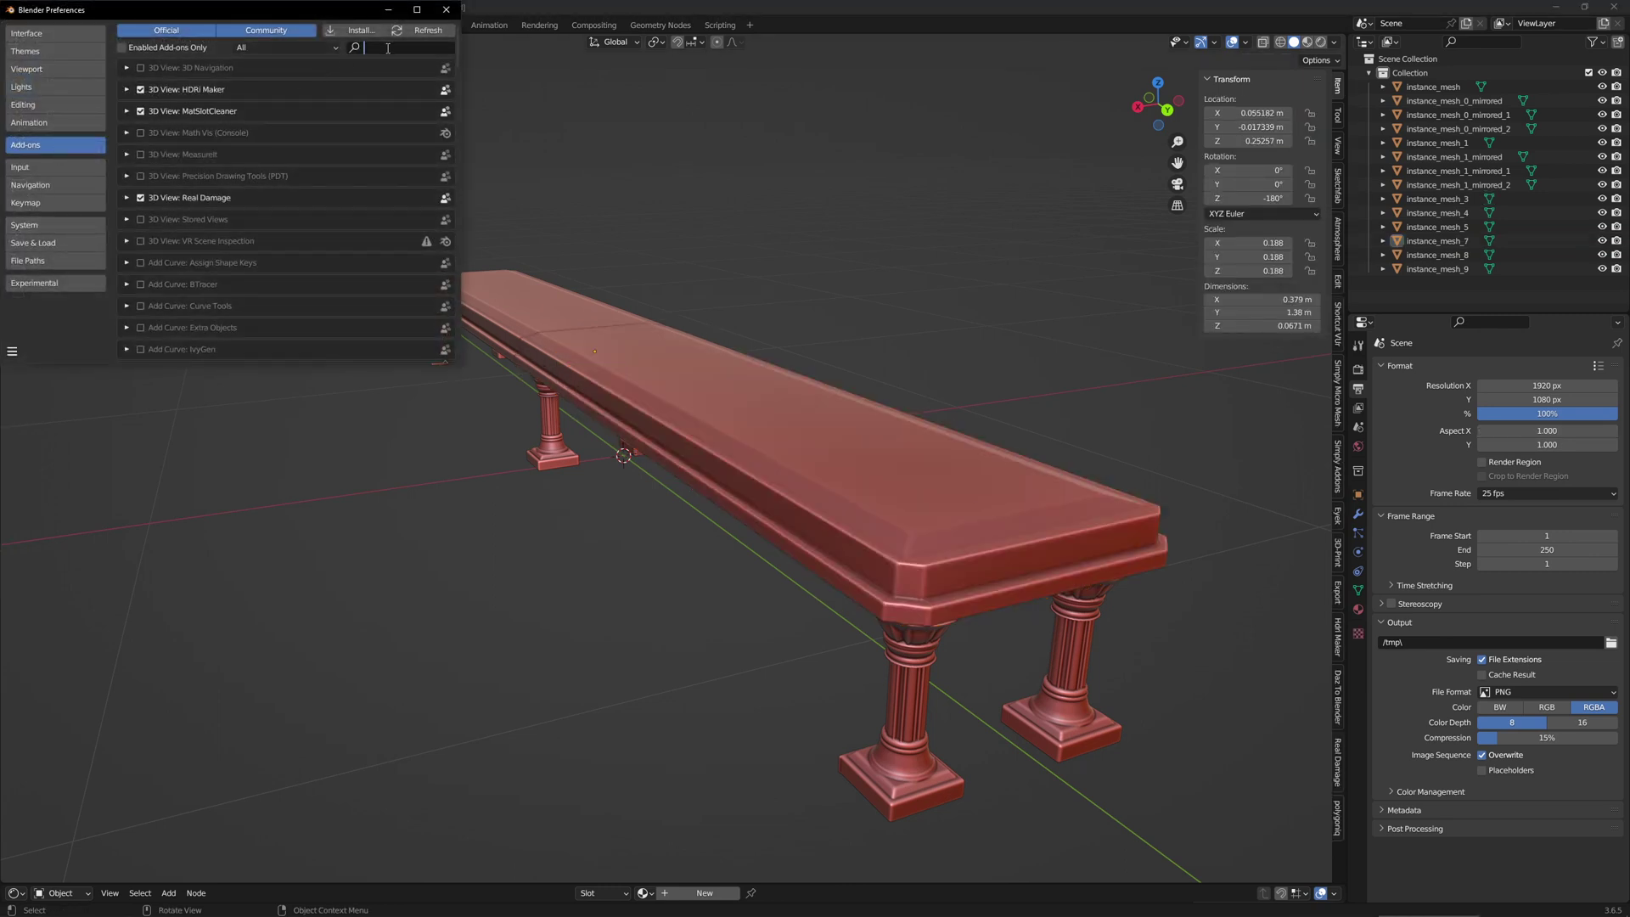
pyautogui.write('real')
pyautogui.click(127, 70)
pyautogui.click(445, 10)
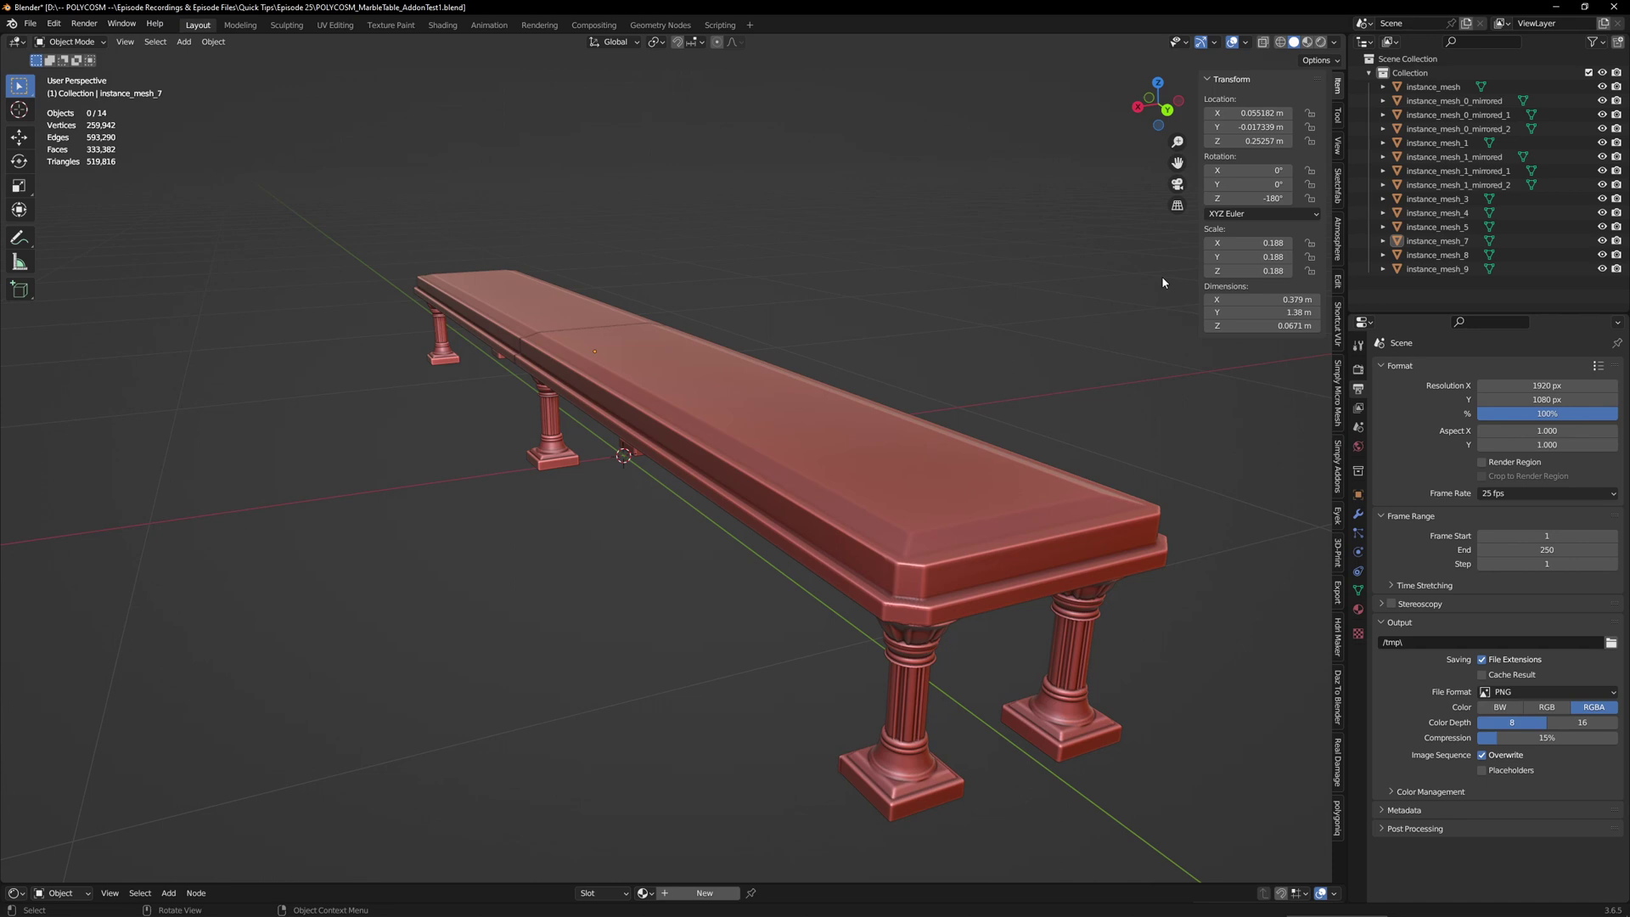
# Bring up the Real Damage controls and add damage to the front tabletop, keeping that tabletop selected
pyautogui.press('n')
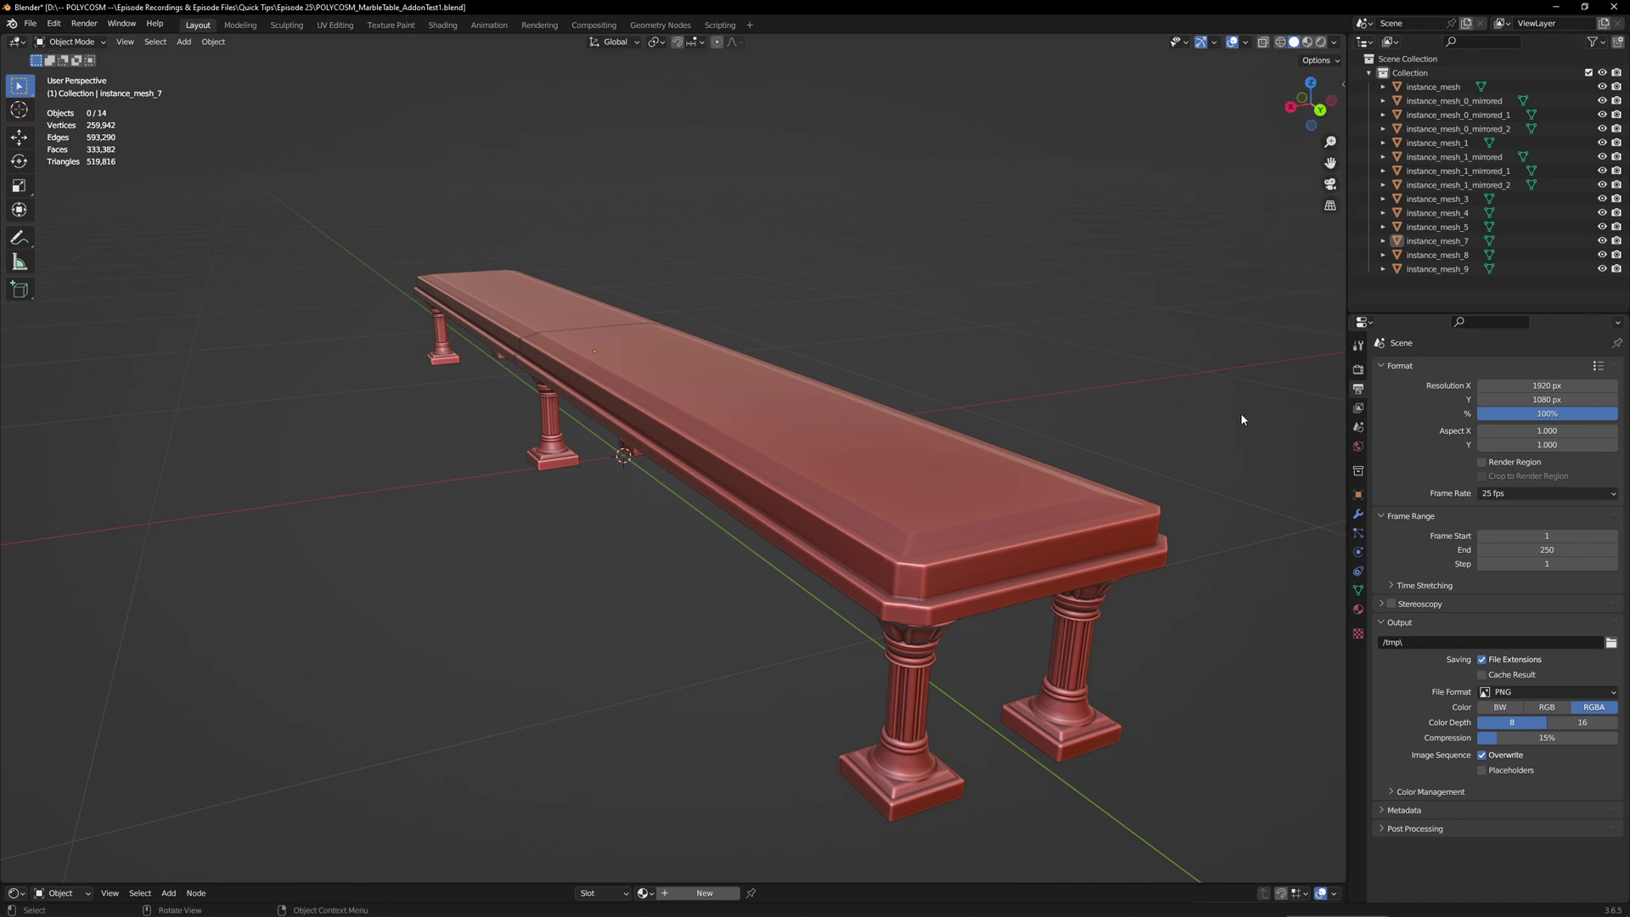
pyautogui.press('n')
pyautogui.click(1338, 747)
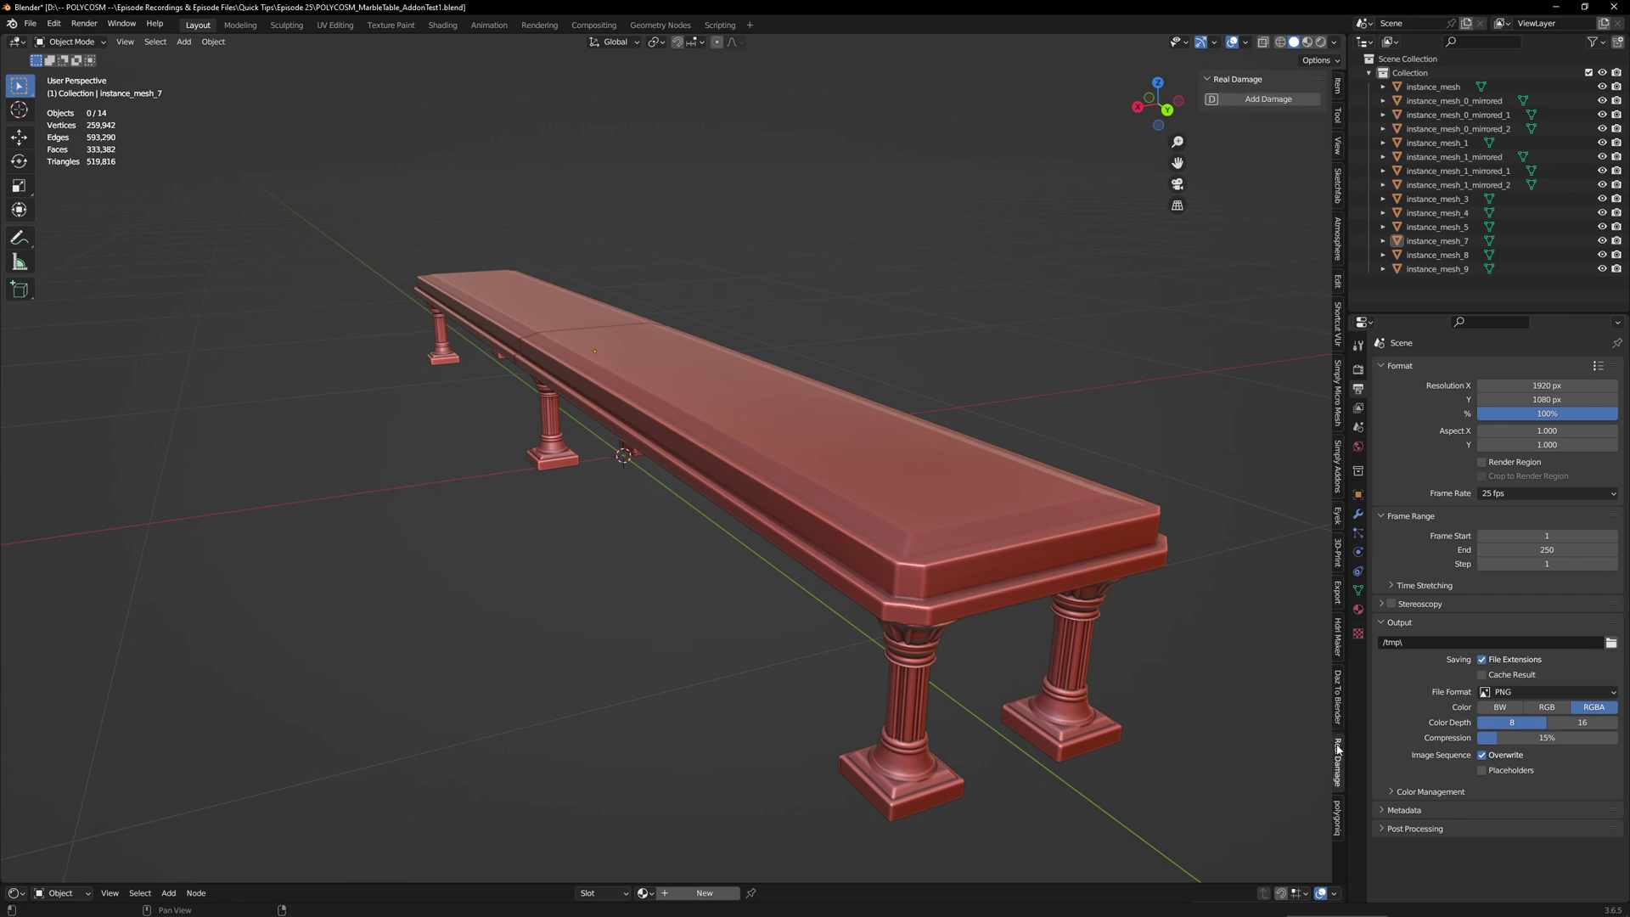
pyautogui.click(1049, 486)
pyautogui.keyDown('shift'); pyautogui.moveTo(1040, 387); pyautogui.dragTo(981, 379, button='middle'); pyautogui.keyUp('shift')
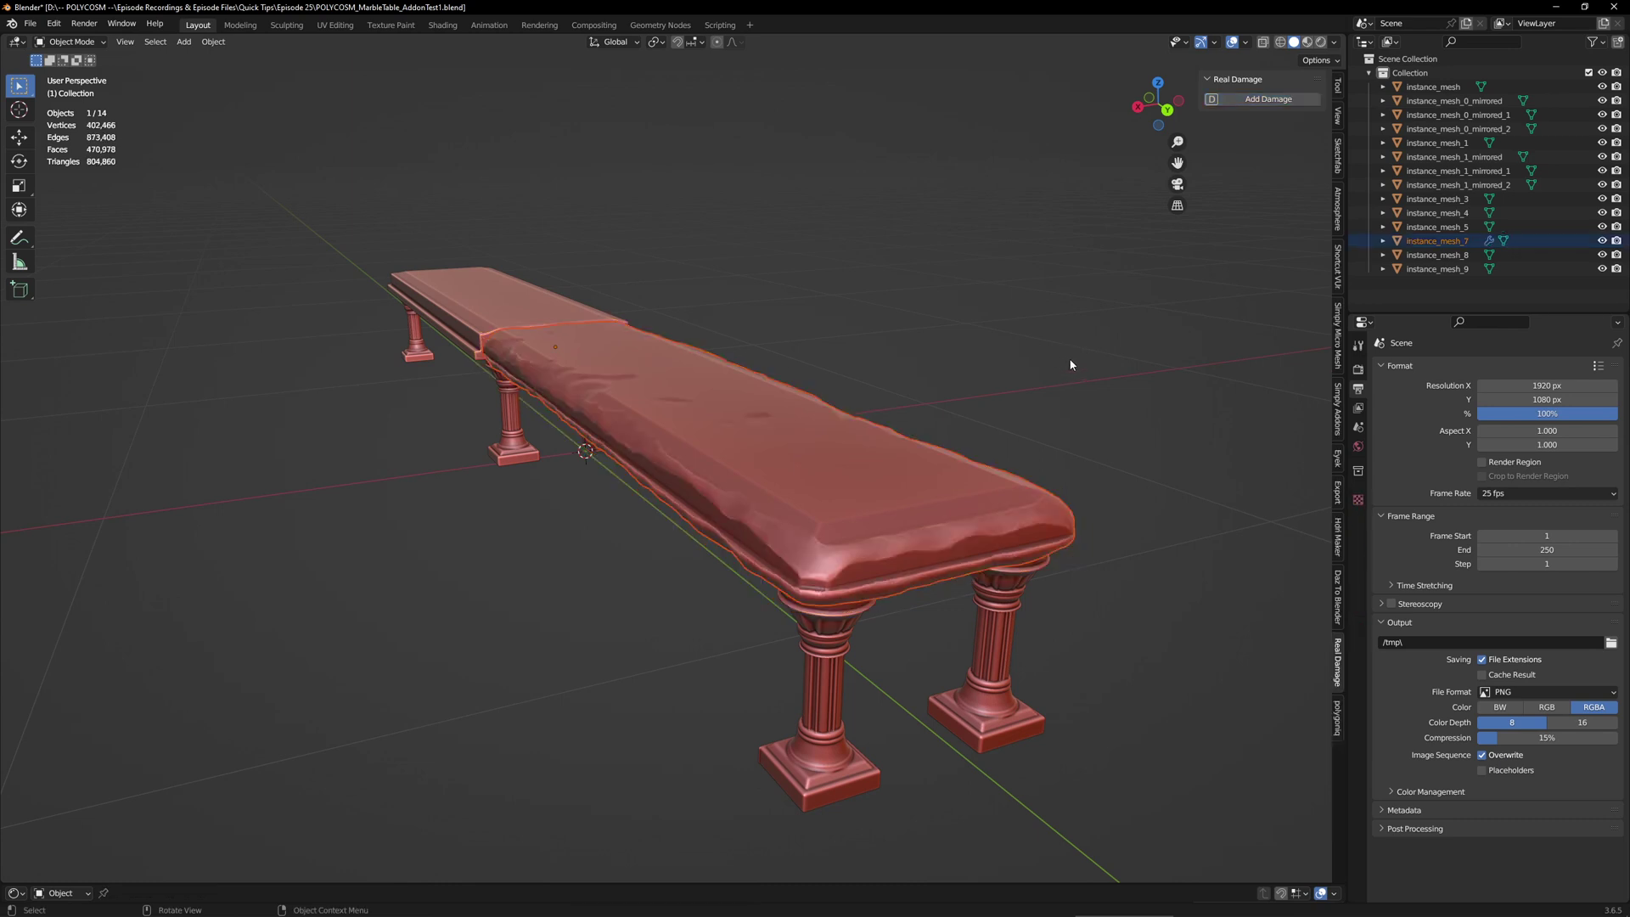
pyautogui.moveTo(930, 473)
pyautogui.mouseDown(button='middle')
pyautogui.moveTo(965, 491)
pyautogui.moveTo(928, 480)
pyautogui.mouseUp(button='middle')
pyautogui.click(844, 514)
pyautogui.moveTo(844, 513); pyautogui.dragTo(1041, 405, button='middle')
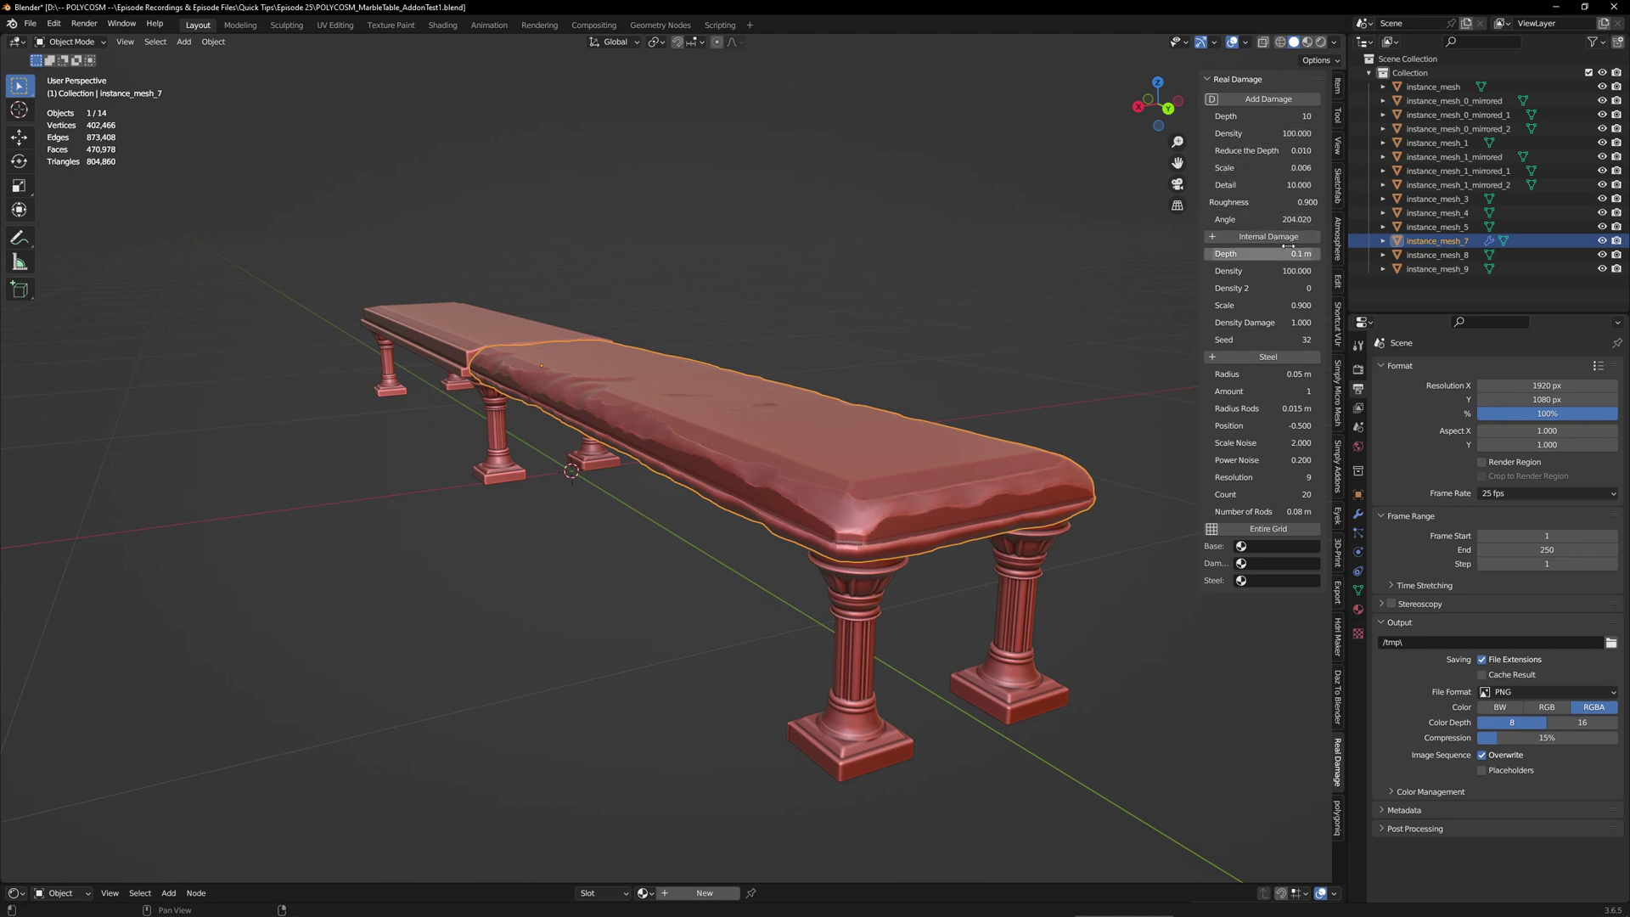
# Set the roughness of the tabletop's surface damage to 0.88
pyautogui.moveTo(1052, 229); pyautogui.dragTo(1017, 261, button='middle')
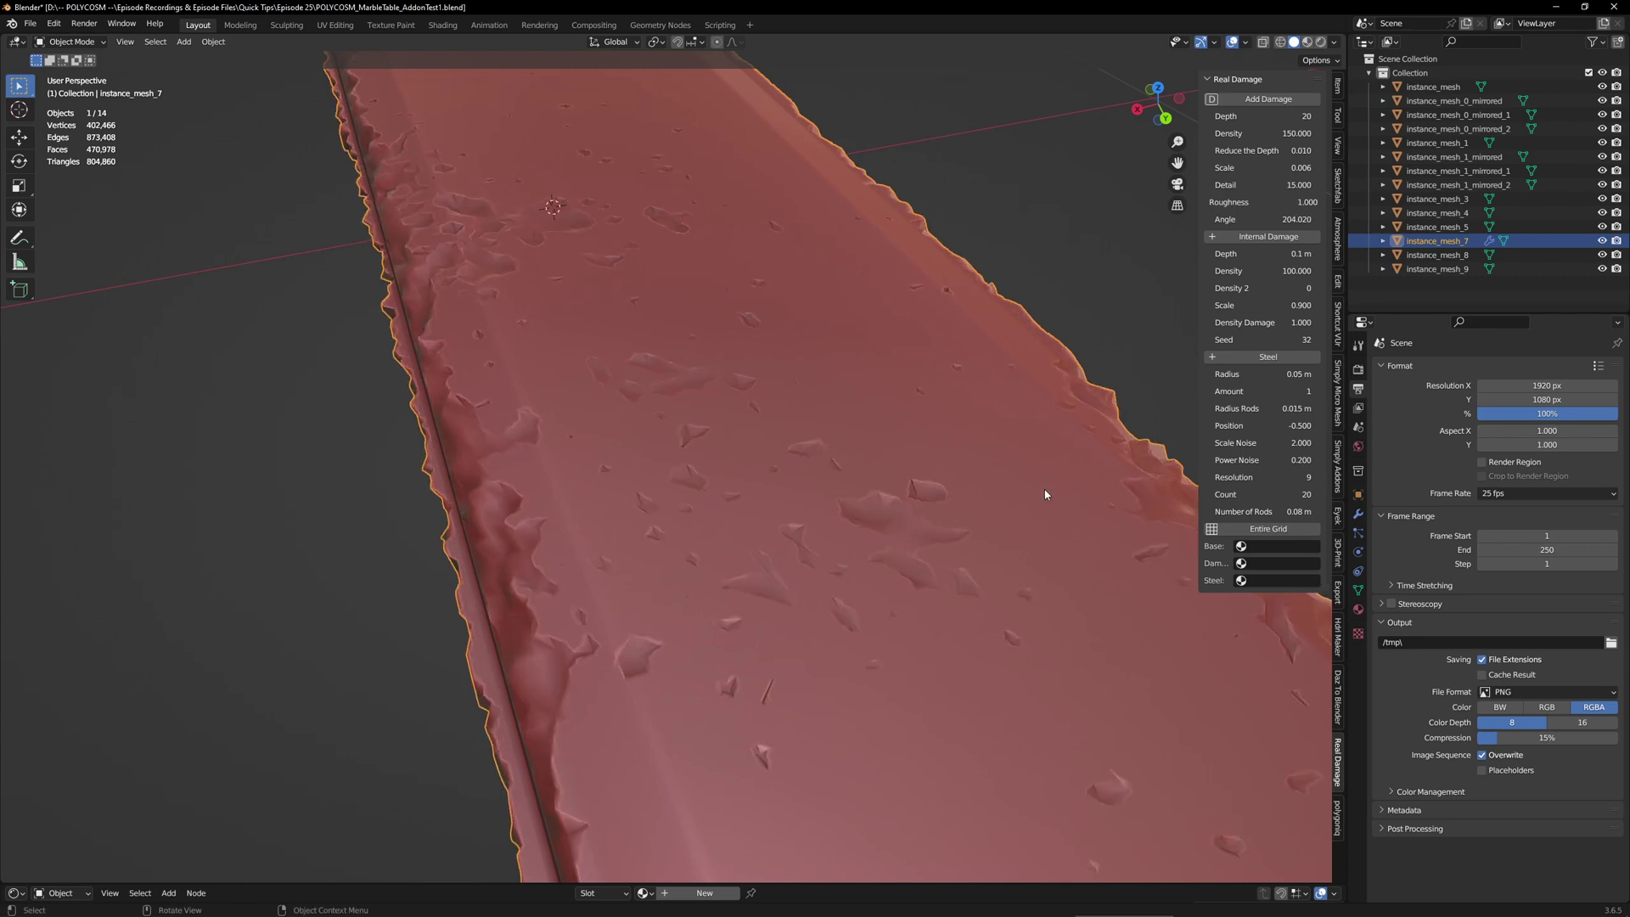
pyautogui.moveTo(1044, 498); pyautogui.dragTo(1070, 464, button='middle')
pyautogui.scroll(-4, 1023, 478)
pyautogui.scroll(-5, 1018, 485)
pyautogui.click(1296, 202)
pyautogui.write('1.0')
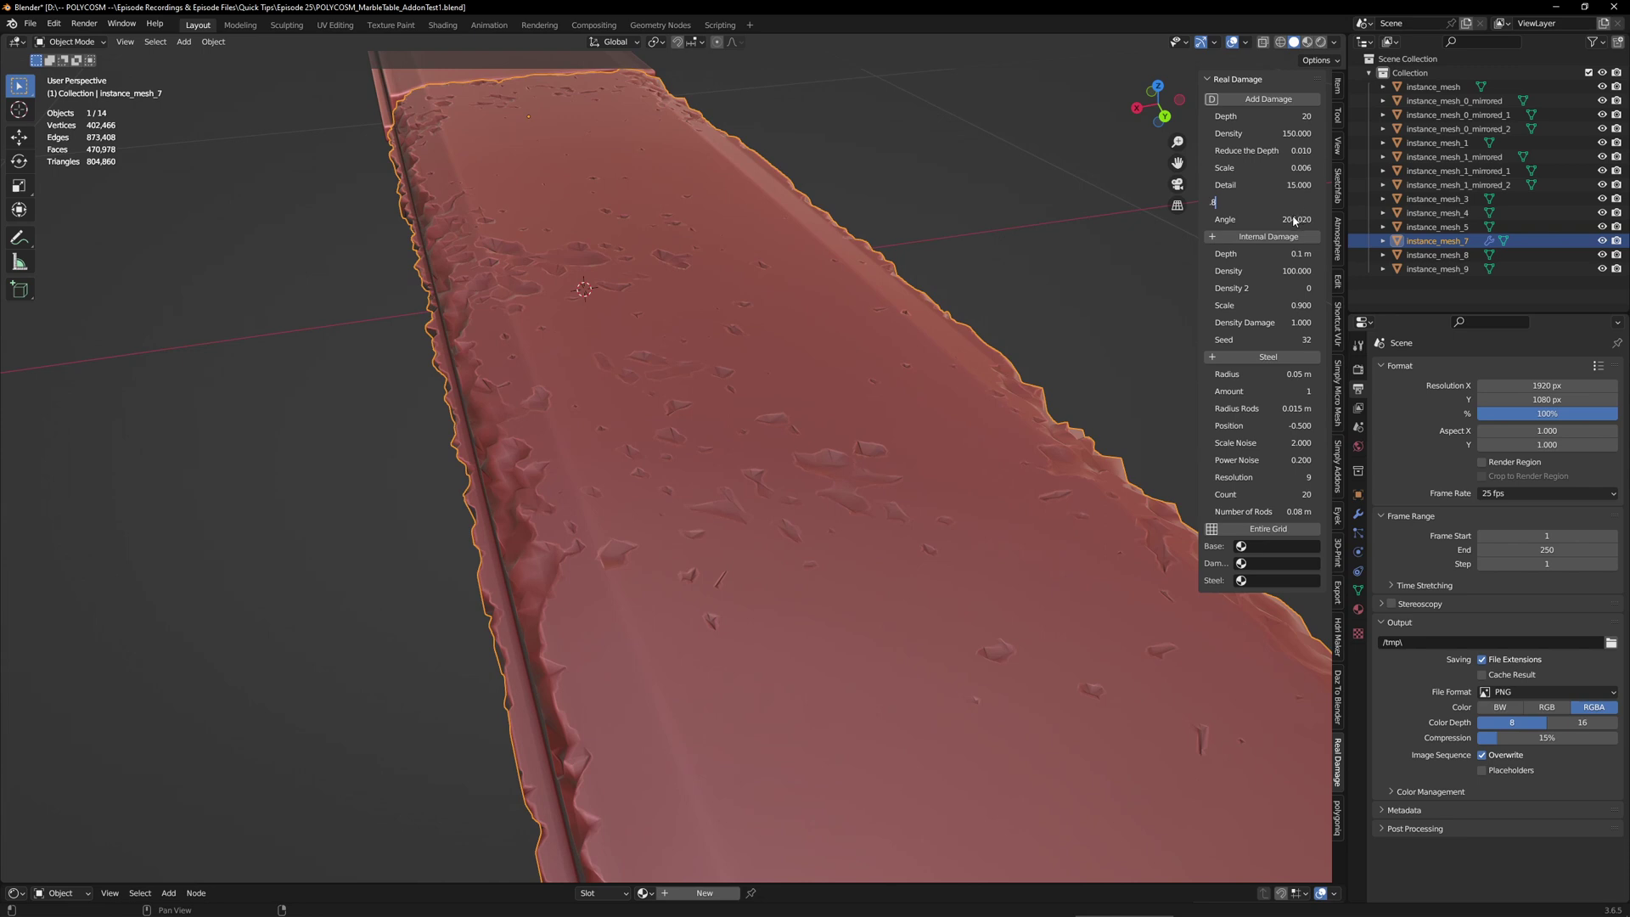
pyautogui.press('Return')
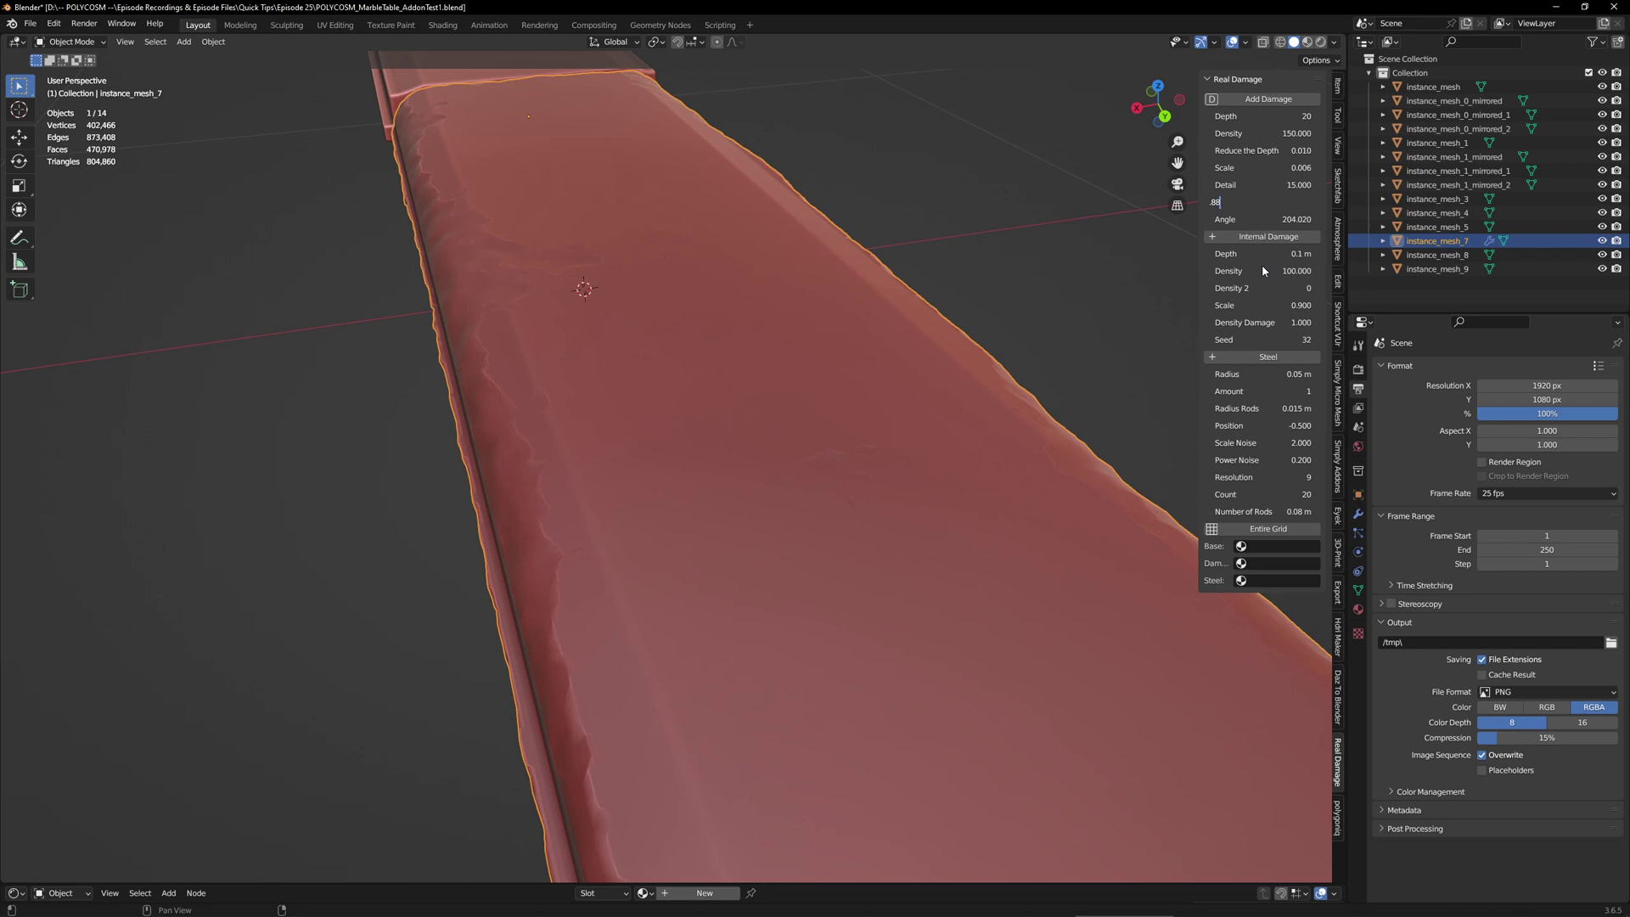
pyautogui.press('Return')
# Try a surface damage scale of 0.001 on the tabletop, and set the scale to 0.05 instead
pyautogui.scroll(-4, 1011, 445)
pyautogui.moveTo(1011, 445); pyautogui.dragTo(1027, 435, button='middle')
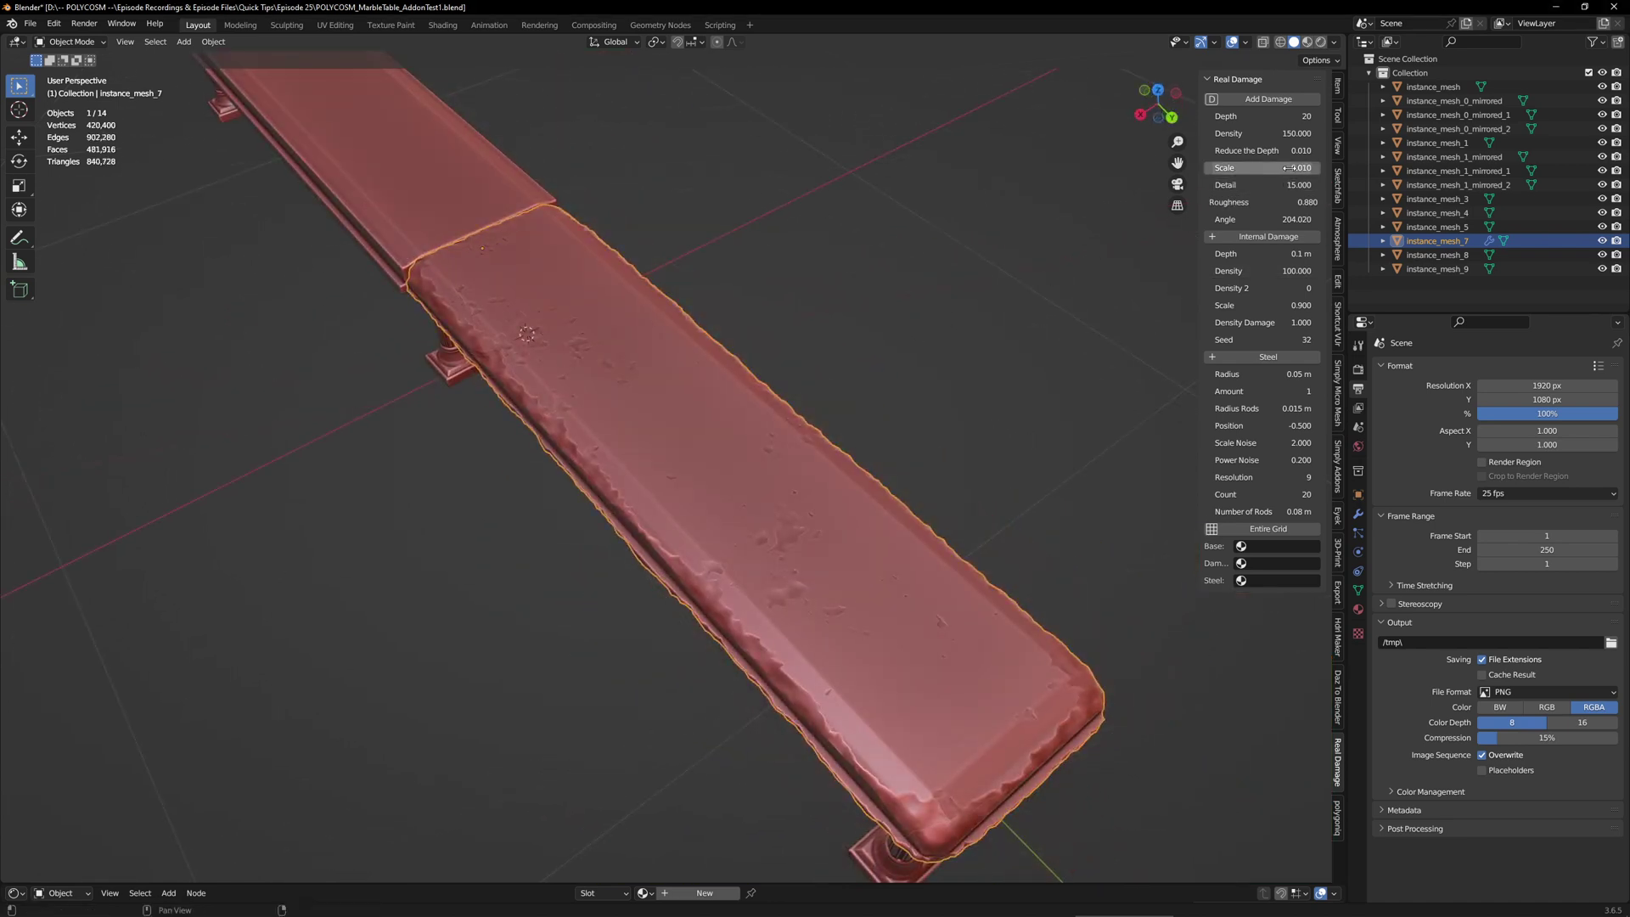
pyautogui.click(1297, 167)
pyautogui.hotkey('ctrl', 'a')
pyautogui.write('.001')
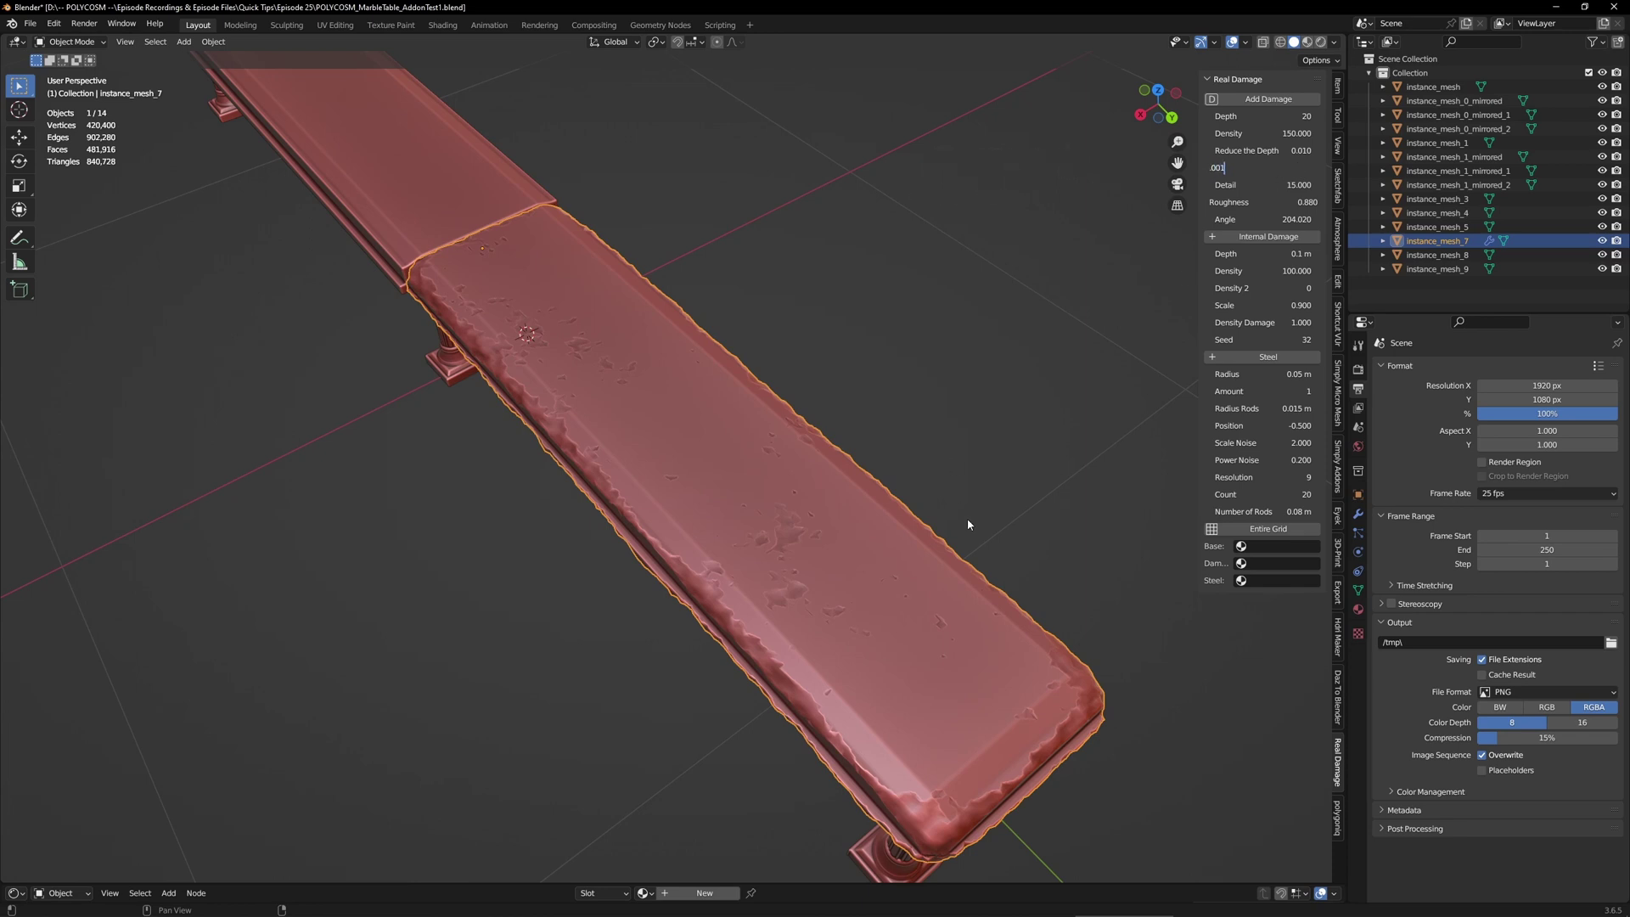
pyautogui.press('Return')
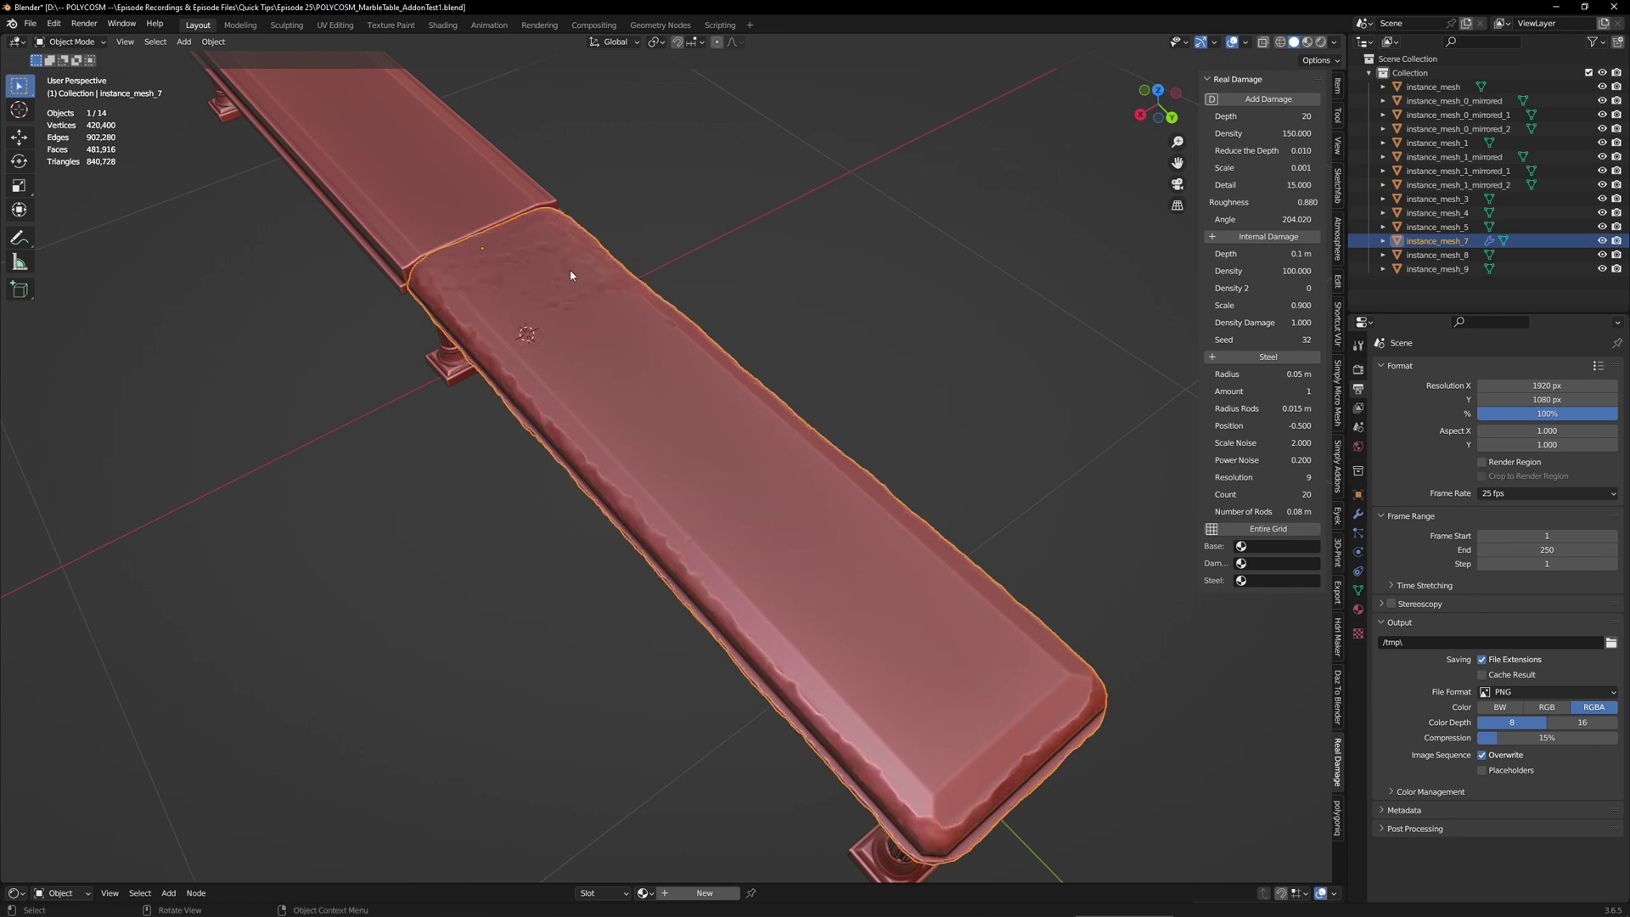
pyautogui.click(1291, 169)
pyautogui.press('Return')
pyautogui.moveTo(1100, 534); pyautogui.dragTo(1137, 552, button='middle')
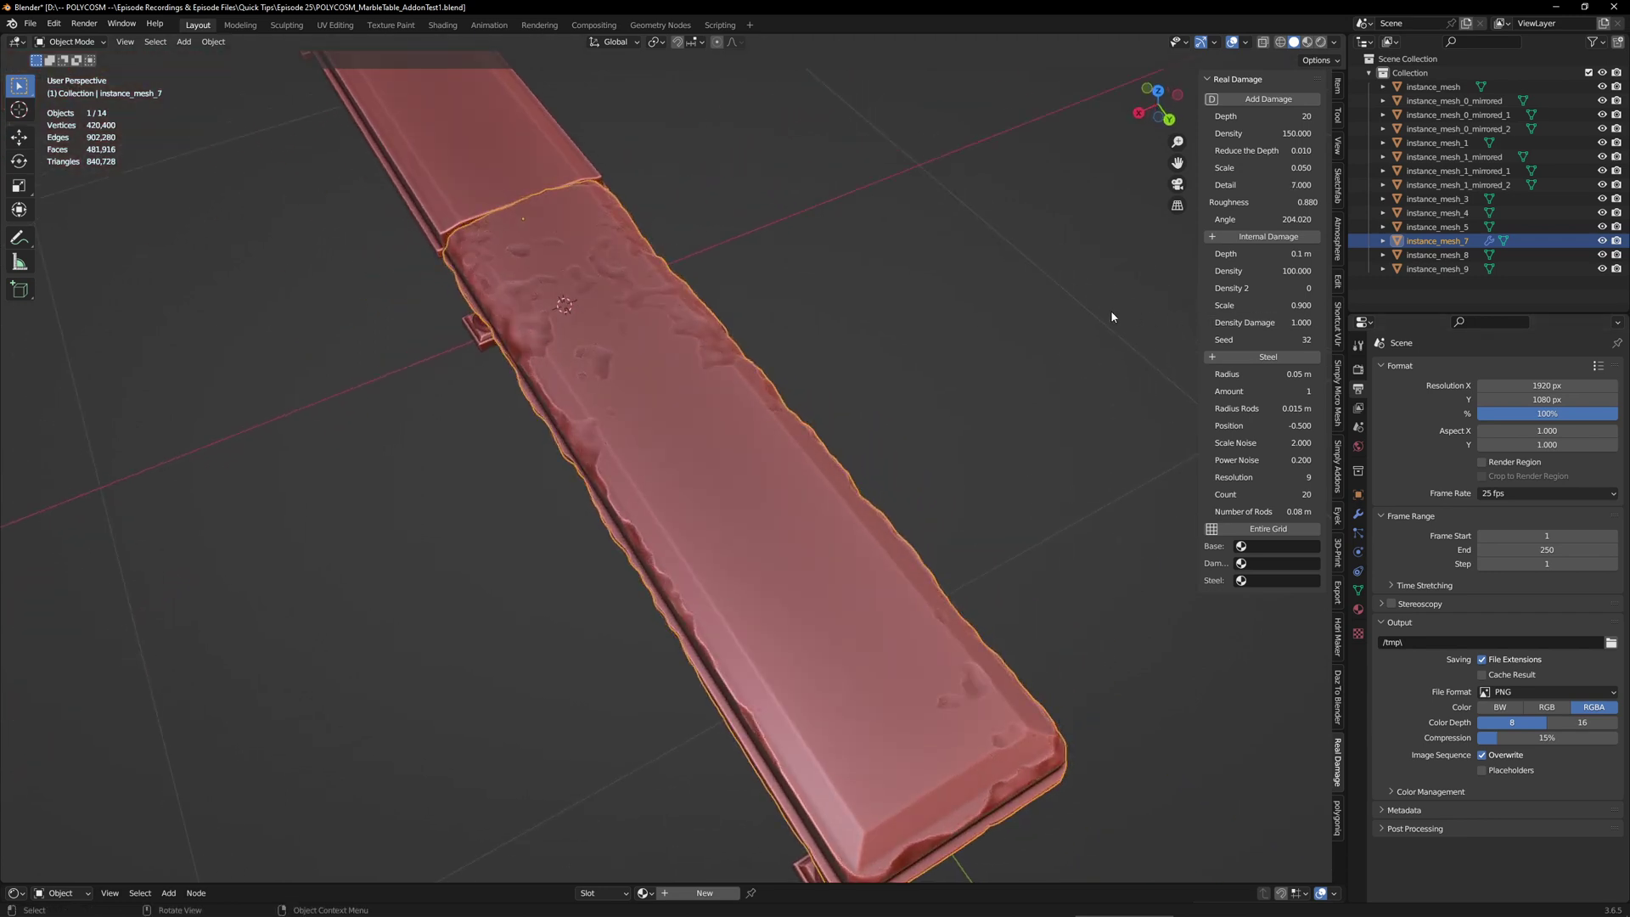
# Set the surface damage detail to 15 and its depth to 10
pyautogui.click(1297, 186)
pyautogui.press('Return')
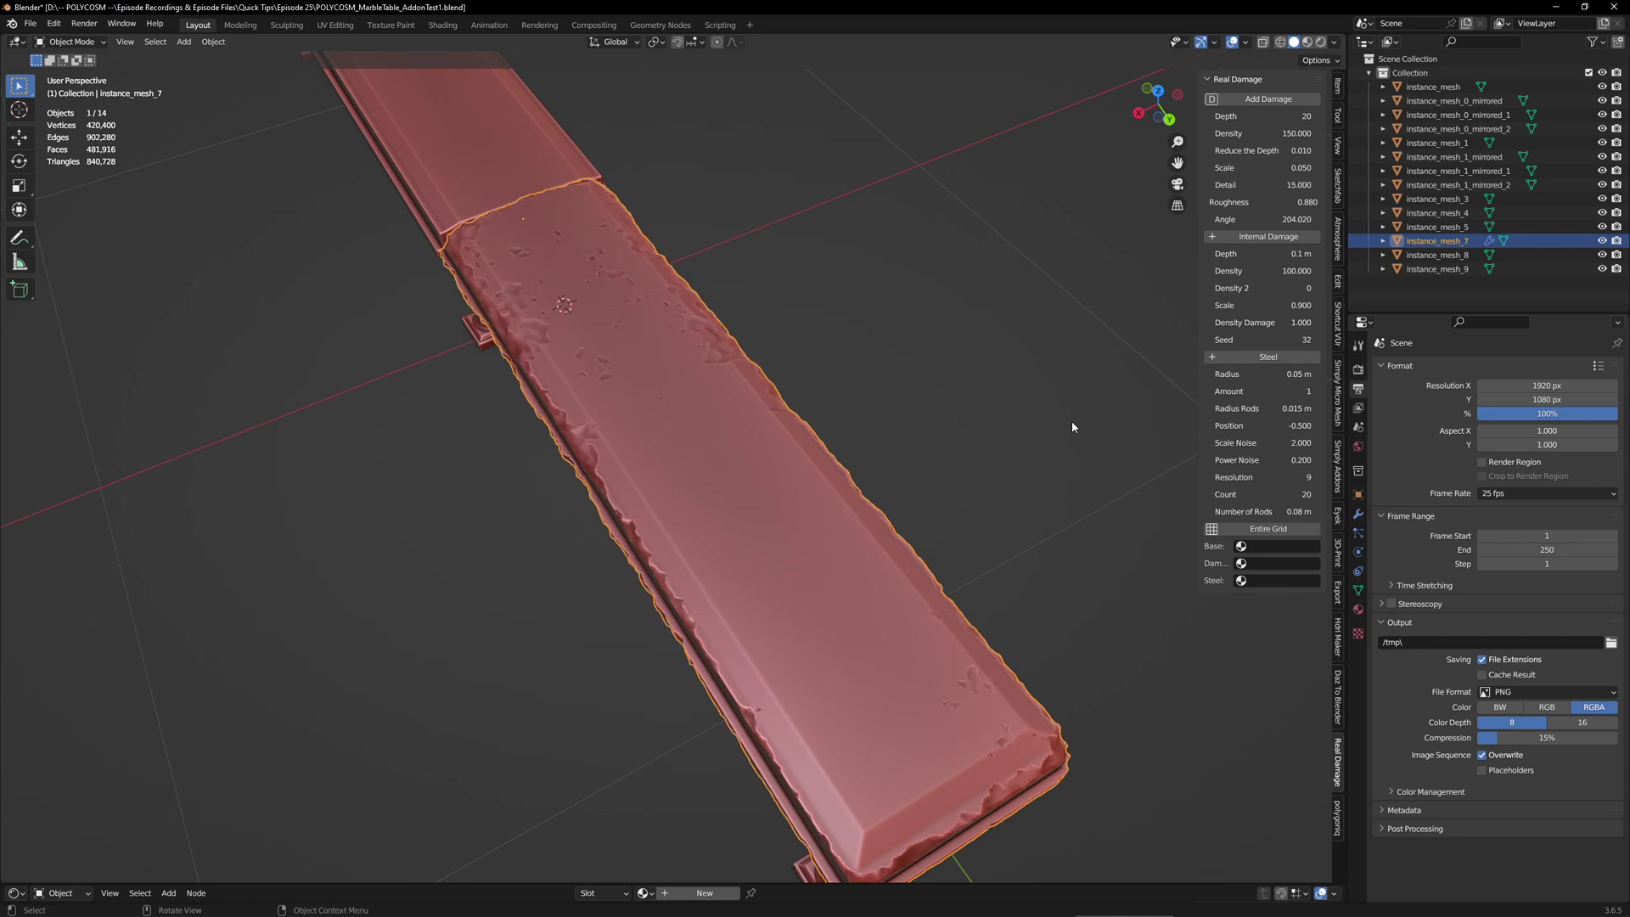
pyautogui.moveTo(1071, 420); pyautogui.dragTo(1023, 189, button='middle')
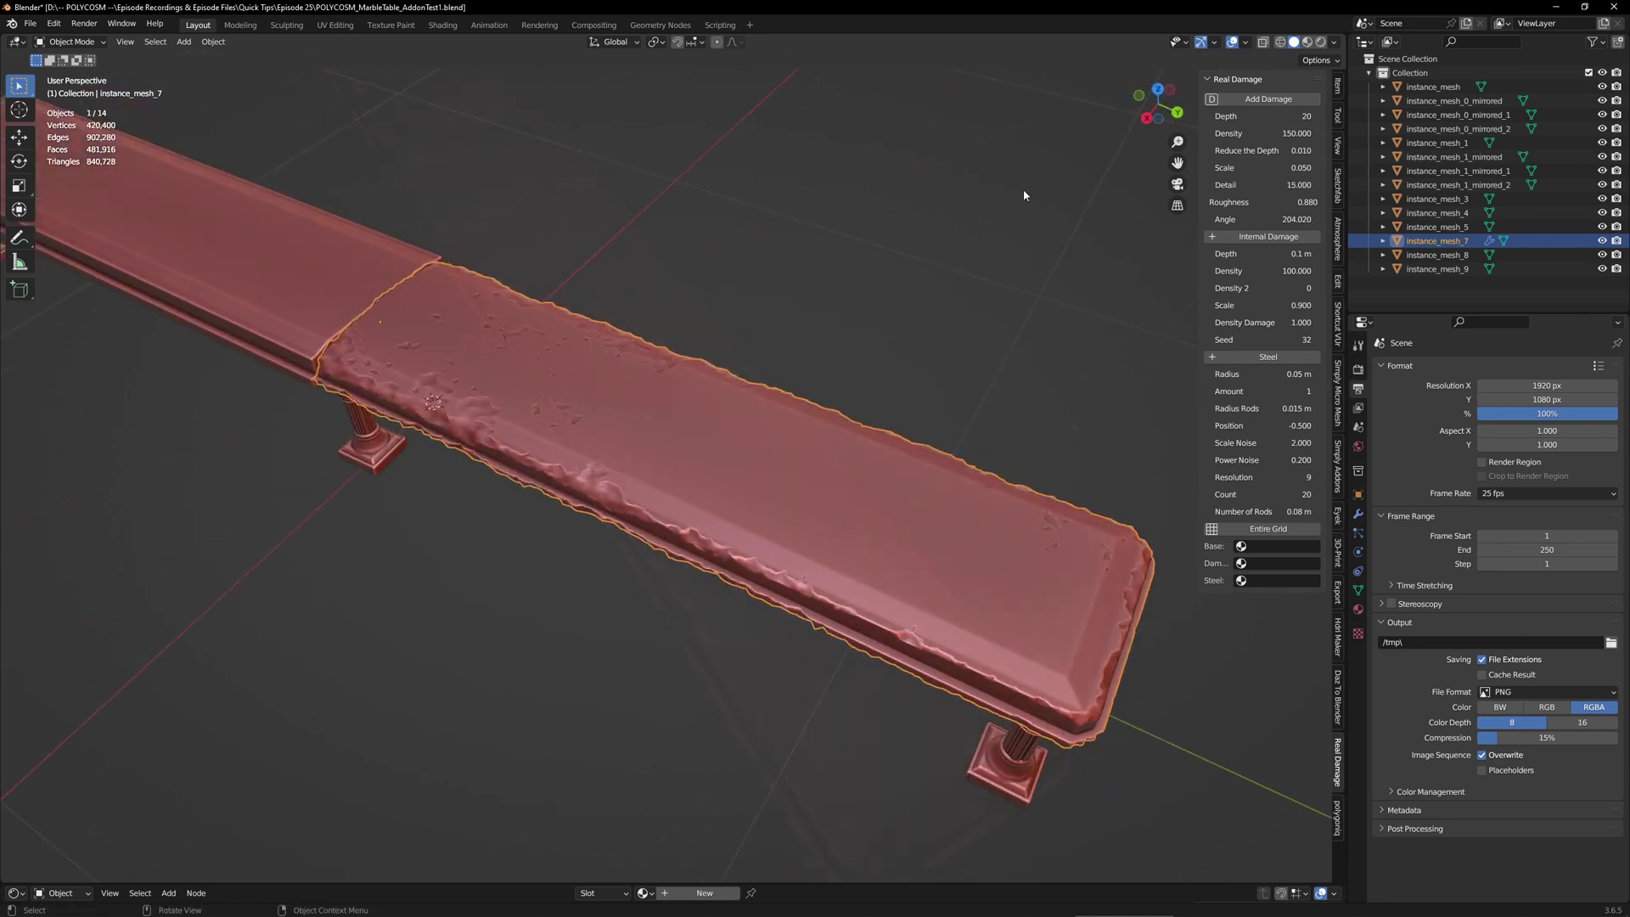
pyautogui.click(1295, 117)
pyautogui.write('10')
pyautogui.press('Return')
# Set the surface damage scale to 0.065 and its density to 250
pyautogui.click(1283, 168)
pyautogui.write('0.05')
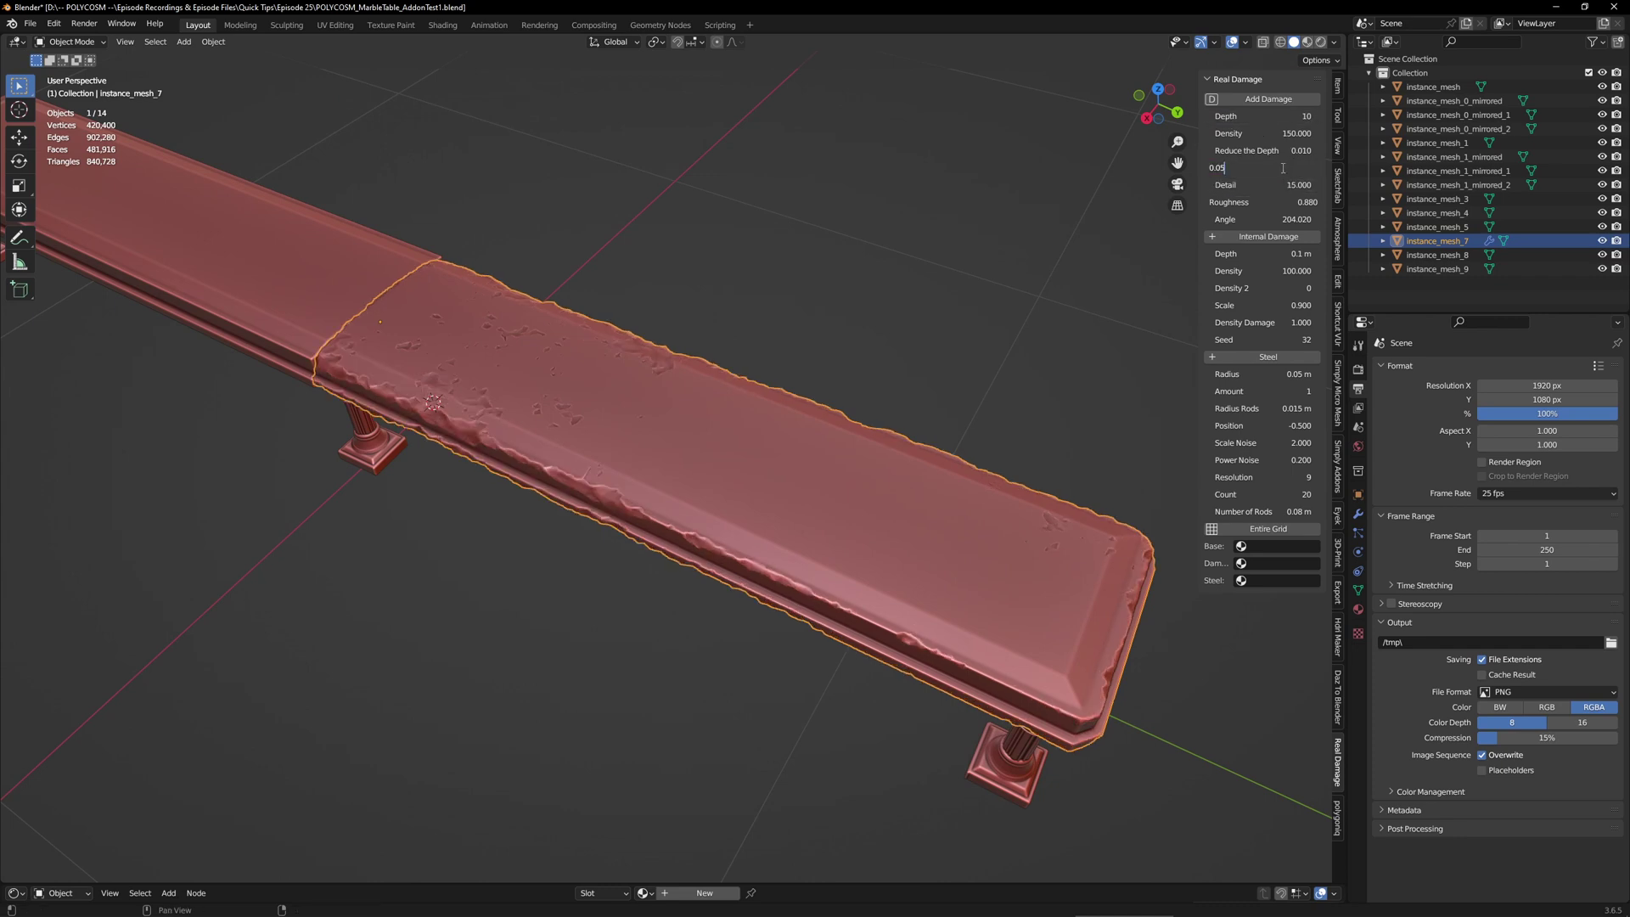
pyautogui.press('Return')
pyautogui.click(1287, 170)
pyautogui.write('0')
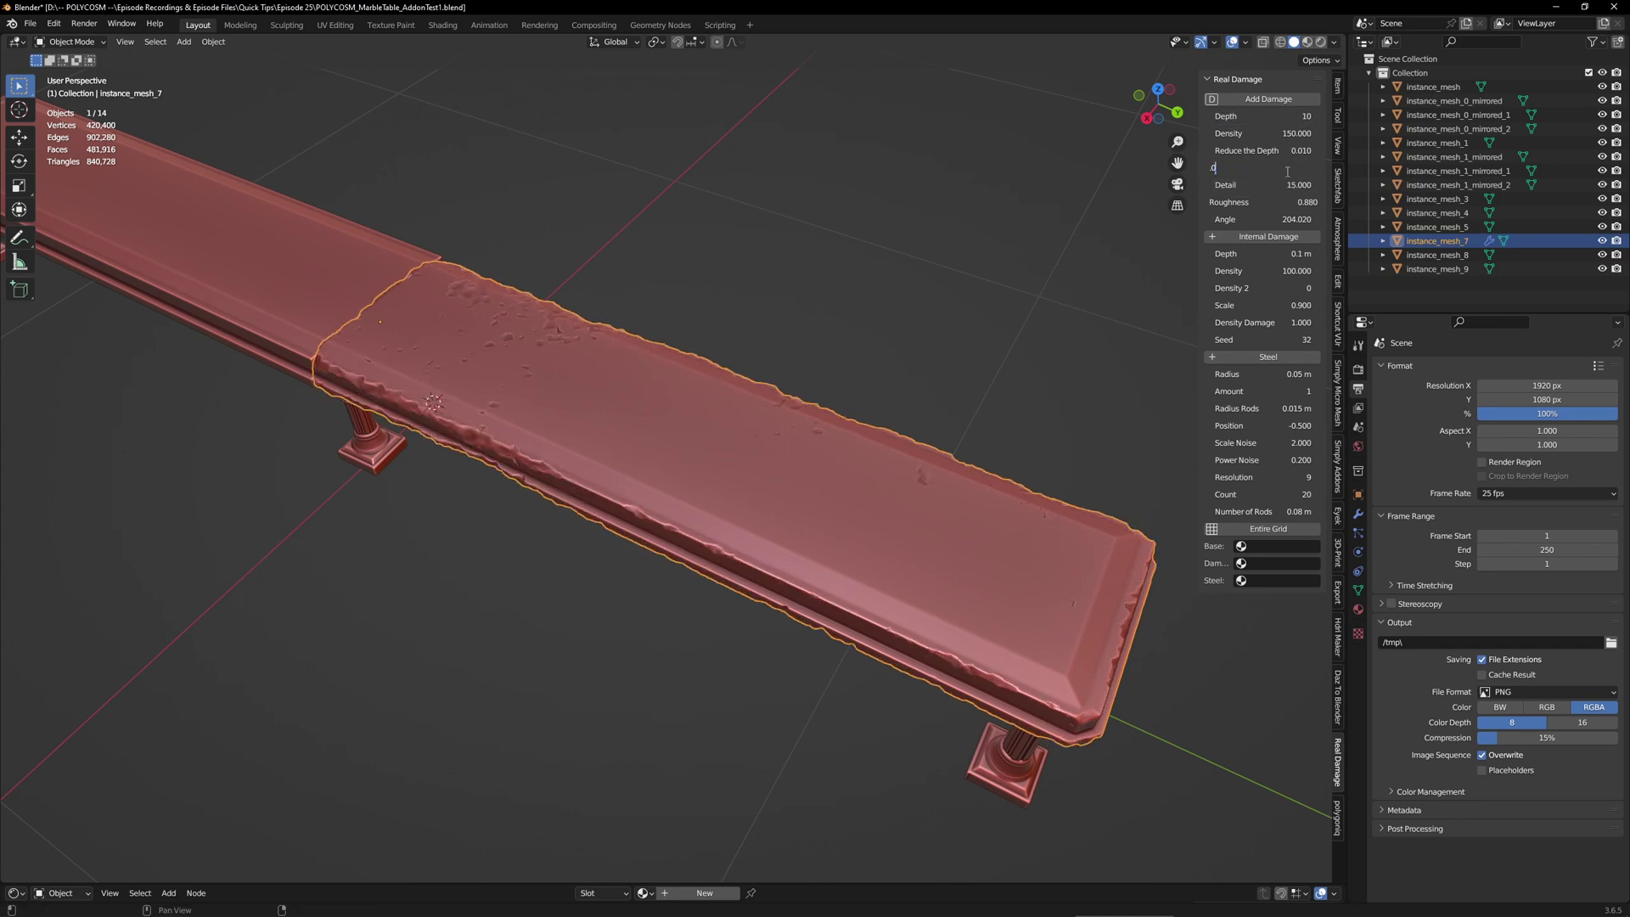
pyautogui.write('.065')
pyautogui.press('Return')
pyautogui.click(1285, 133)
pyautogui.write('250')
pyautogui.press('Return')
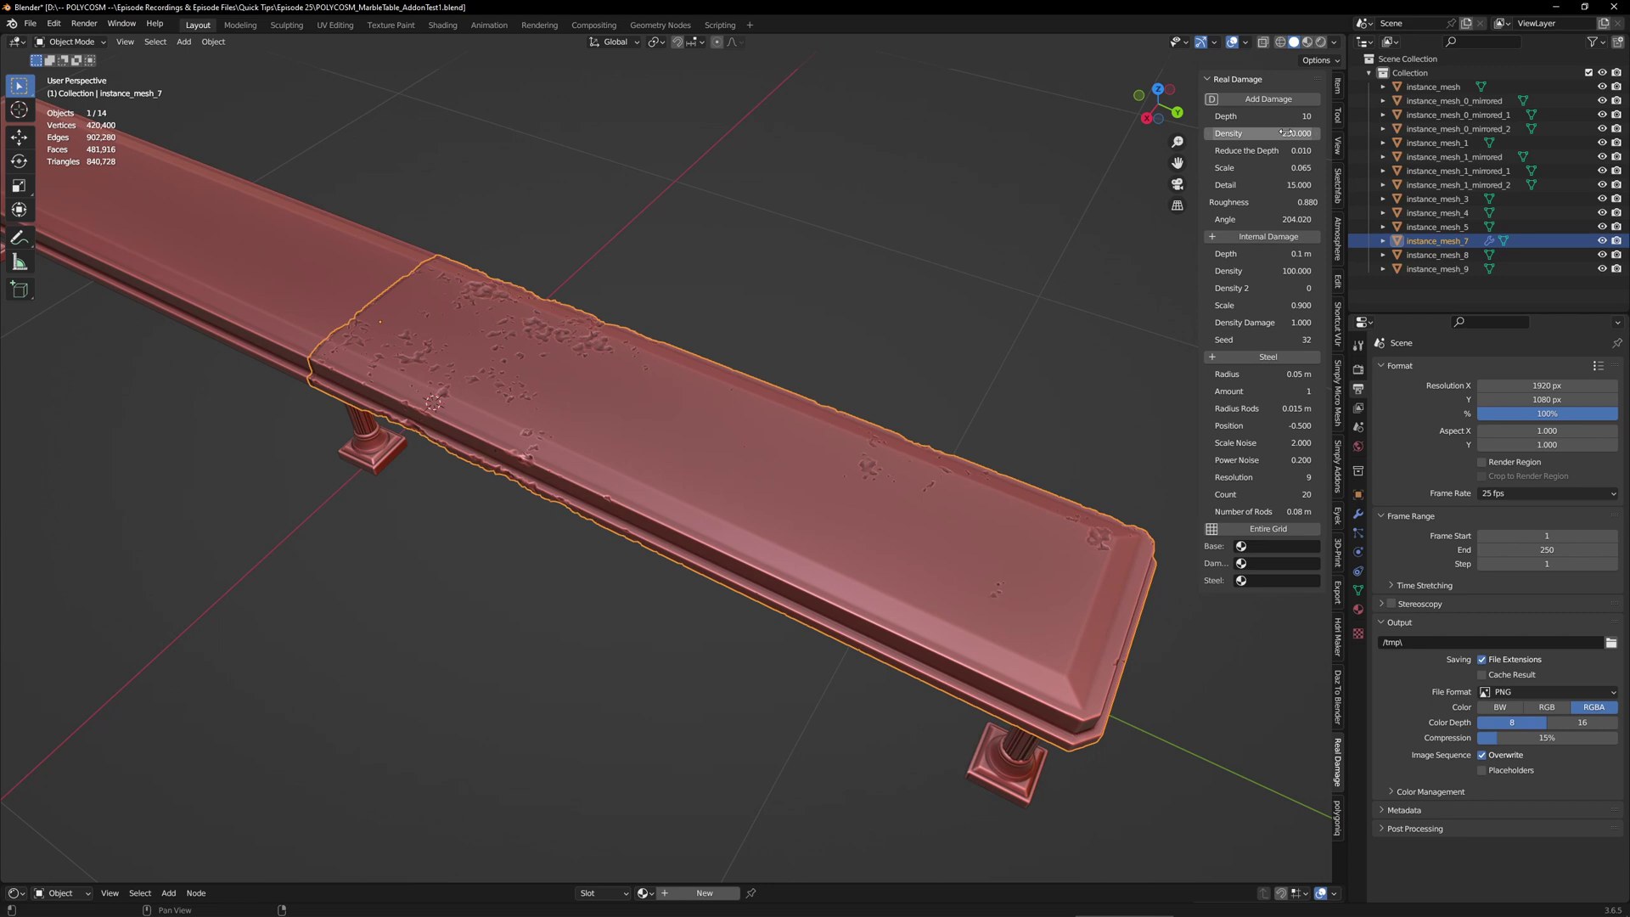
# Set the tabletop's surface damage scale to 0.08 and its detail to 12
pyautogui.click(1294, 172)
pyautogui.write('.08')
pyautogui.press('Return')
pyautogui.click(1297, 184)
pyautogui.write('12')
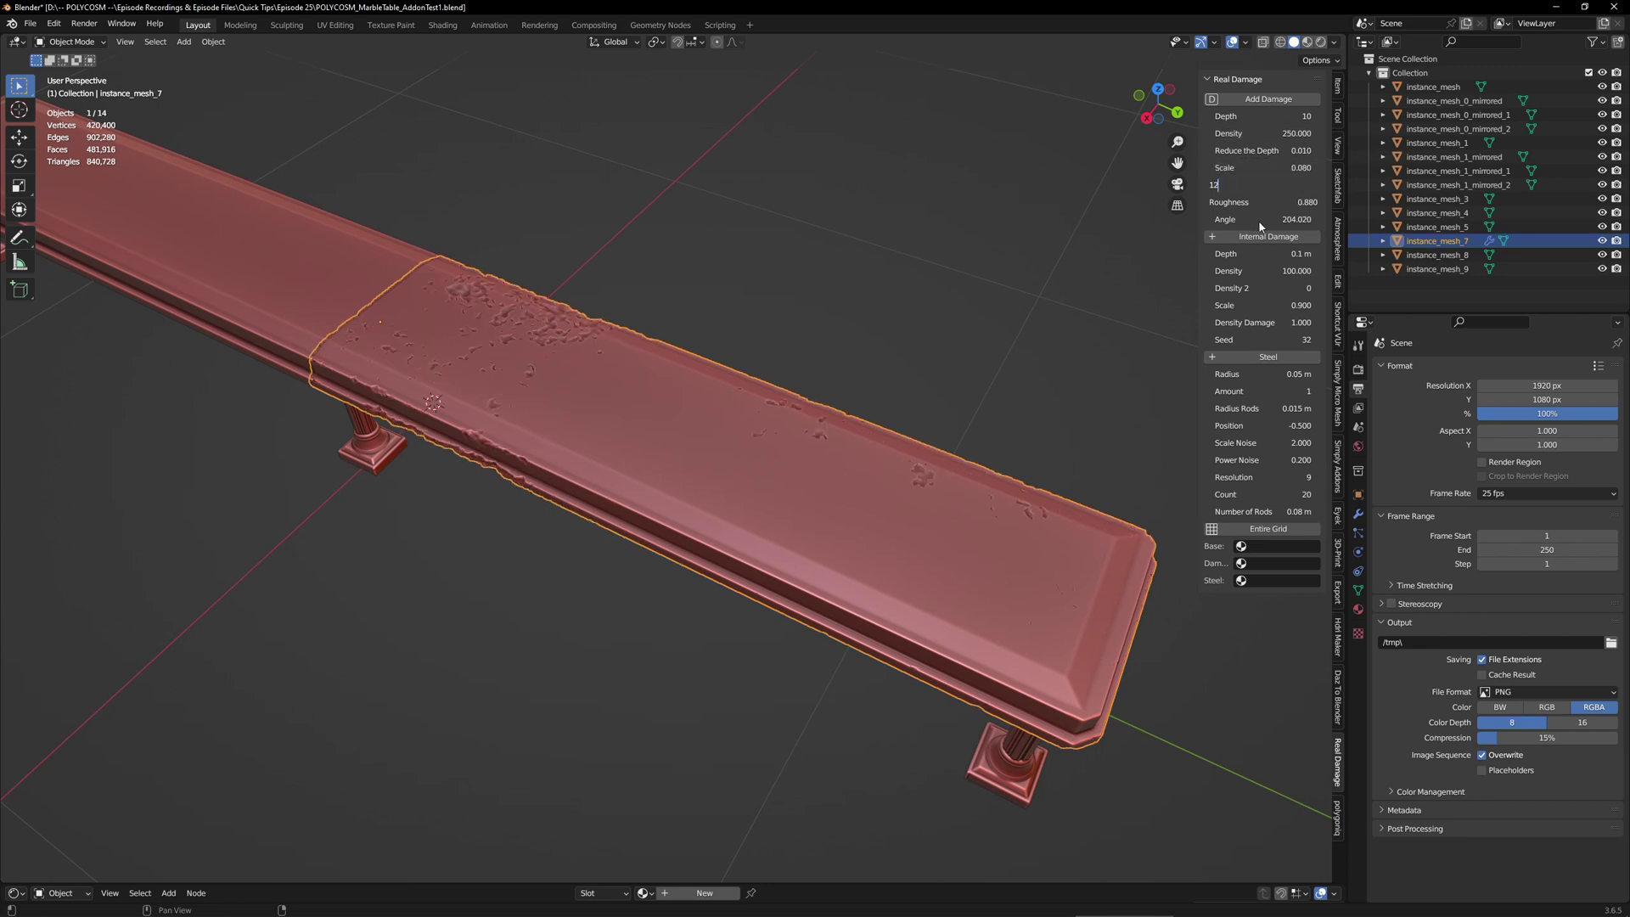
pyautogui.press('Return')
# Set the surface damage roughness to 0.7 and its scale to 0.1
pyautogui.click(1283, 201)
pyautogui.write('.7')
pyautogui.press('Return')
pyautogui.click(1281, 170)
pyautogui.write('.1')
pyautogui.press('Return')
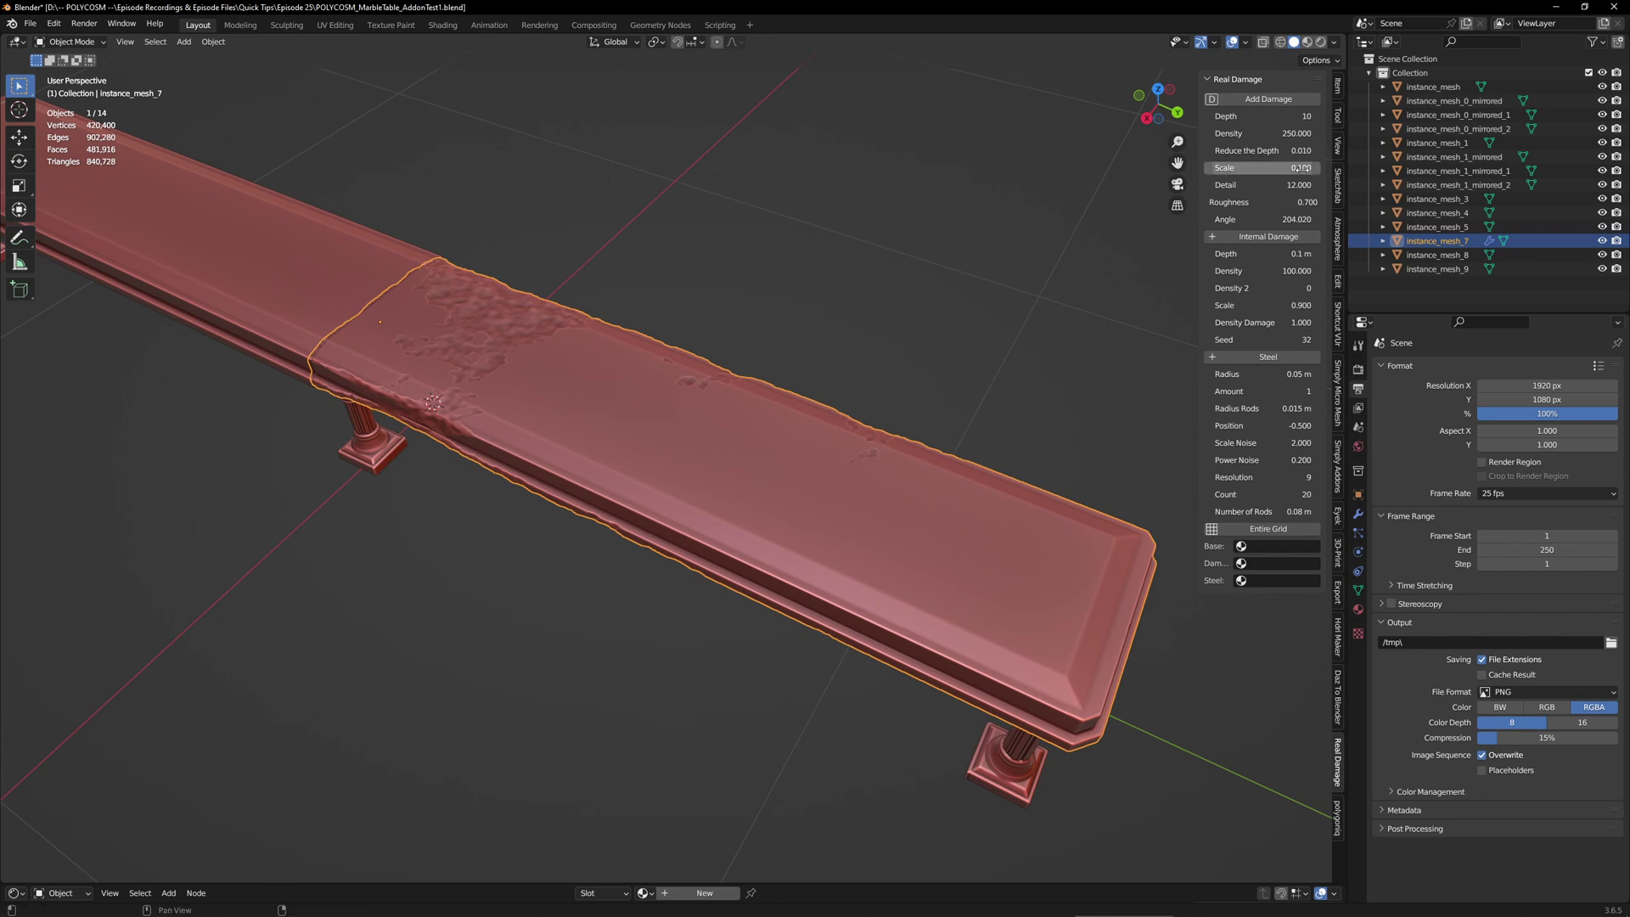
# Set the surface damage scale to 0.2 and its depth to 20
pyautogui.click(1302, 168)
pyautogui.write('.2')
pyautogui.press('Return')
pyautogui.click(1282, 116)
pyautogui.write('20')
pyautogui.press('Return')
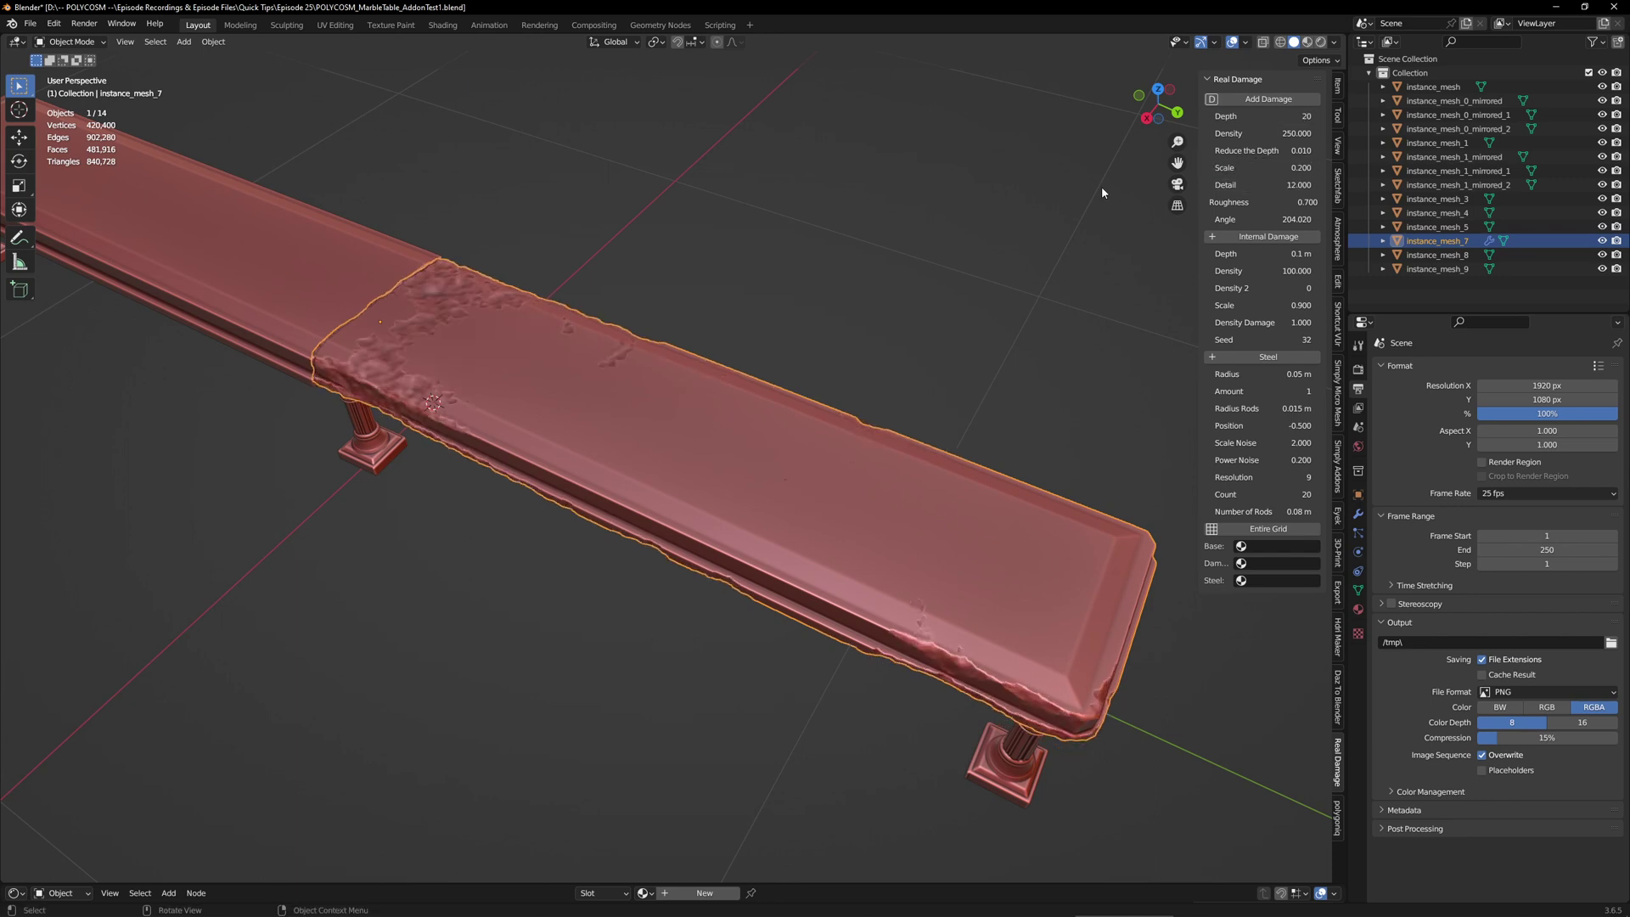
# Try a surface damage density of 100, and set the density to 200 instead
pyautogui.click(1290, 134)
pyautogui.write('100')
pyautogui.press('Return')
pyautogui.write('200')
pyautogui.press('Return')
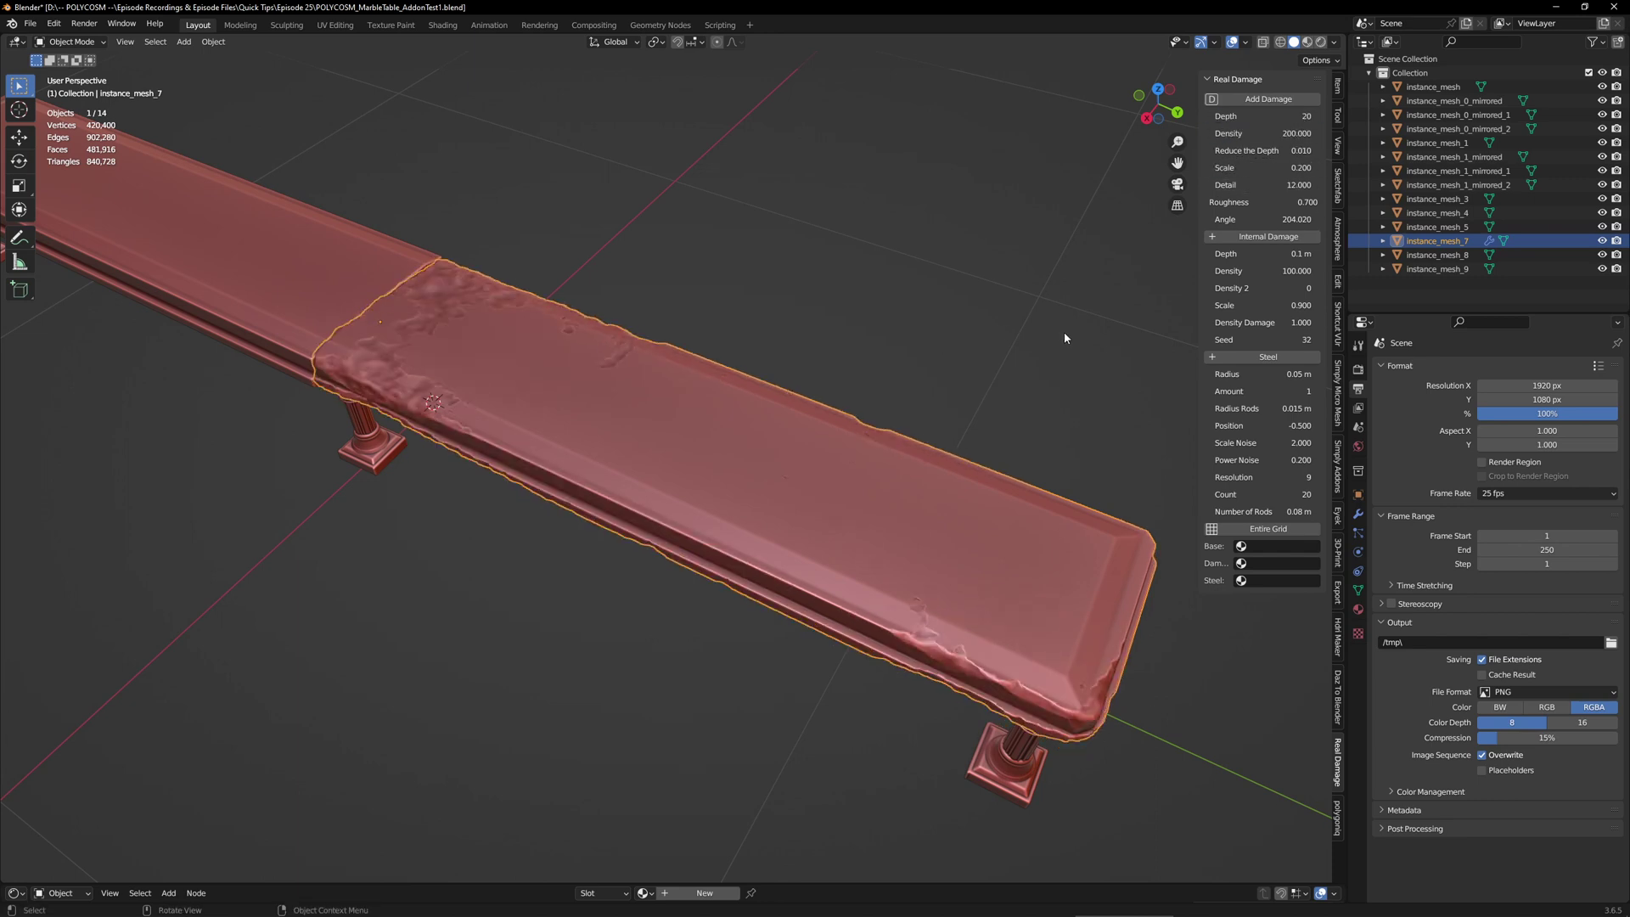
# Set the surface damage roughness to 0.8 and its detail to 14, and save the file
pyautogui.click(1277, 202)
pyautogui.write('.8')
pyautogui.press('Return')
pyautogui.click(1282, 185)
pyautogui.write('14')
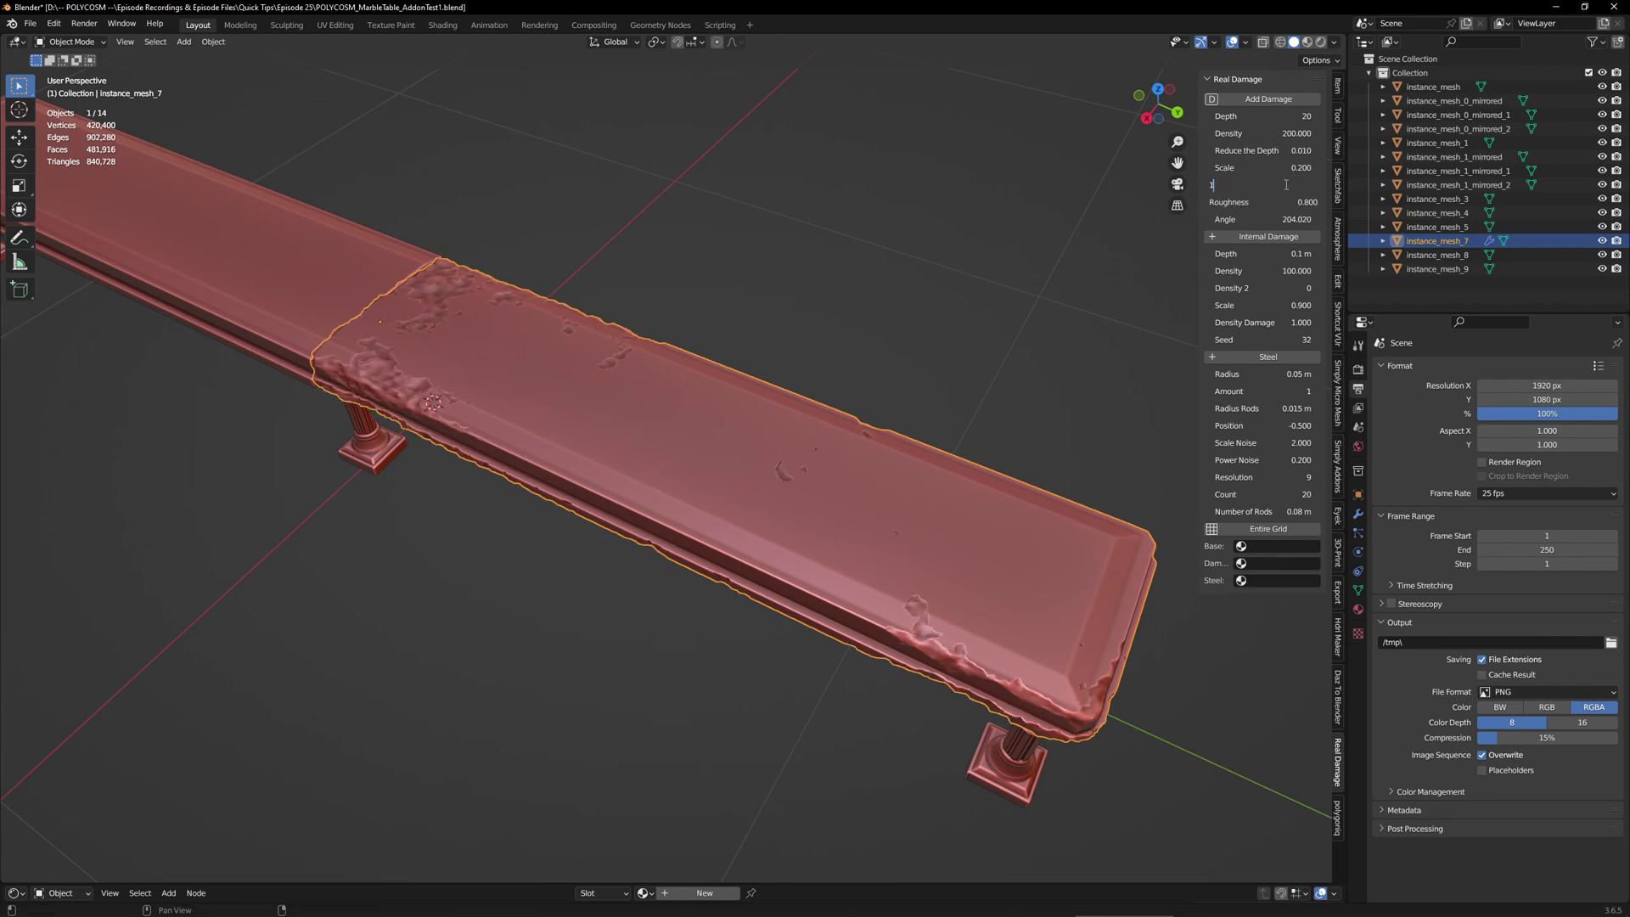
pyautogui.press('Return')
pyautogui.moveTo(921, 349)
pyautogui.mouseDown(button='middle')
pyautogui.moveTo(829, 343)
pyautogui.moveTo(778, 367)
pyautogui.moveTo(900, 339)
pyautogui.mouseUp(button='middle')
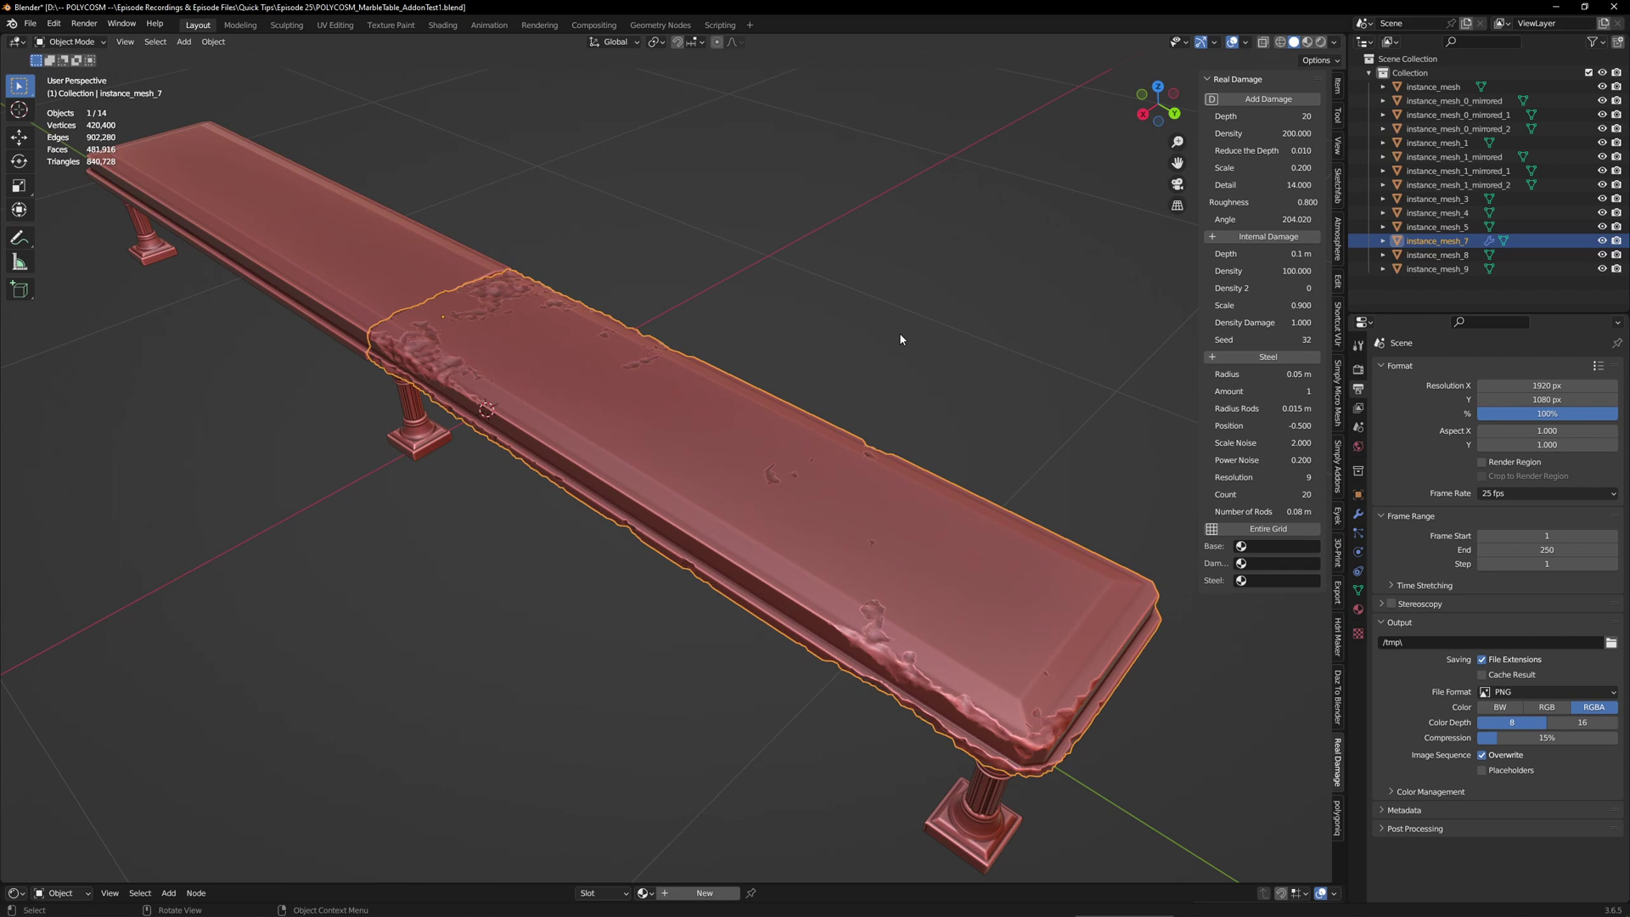
pyautogui.hotkey('ctrl', 's')
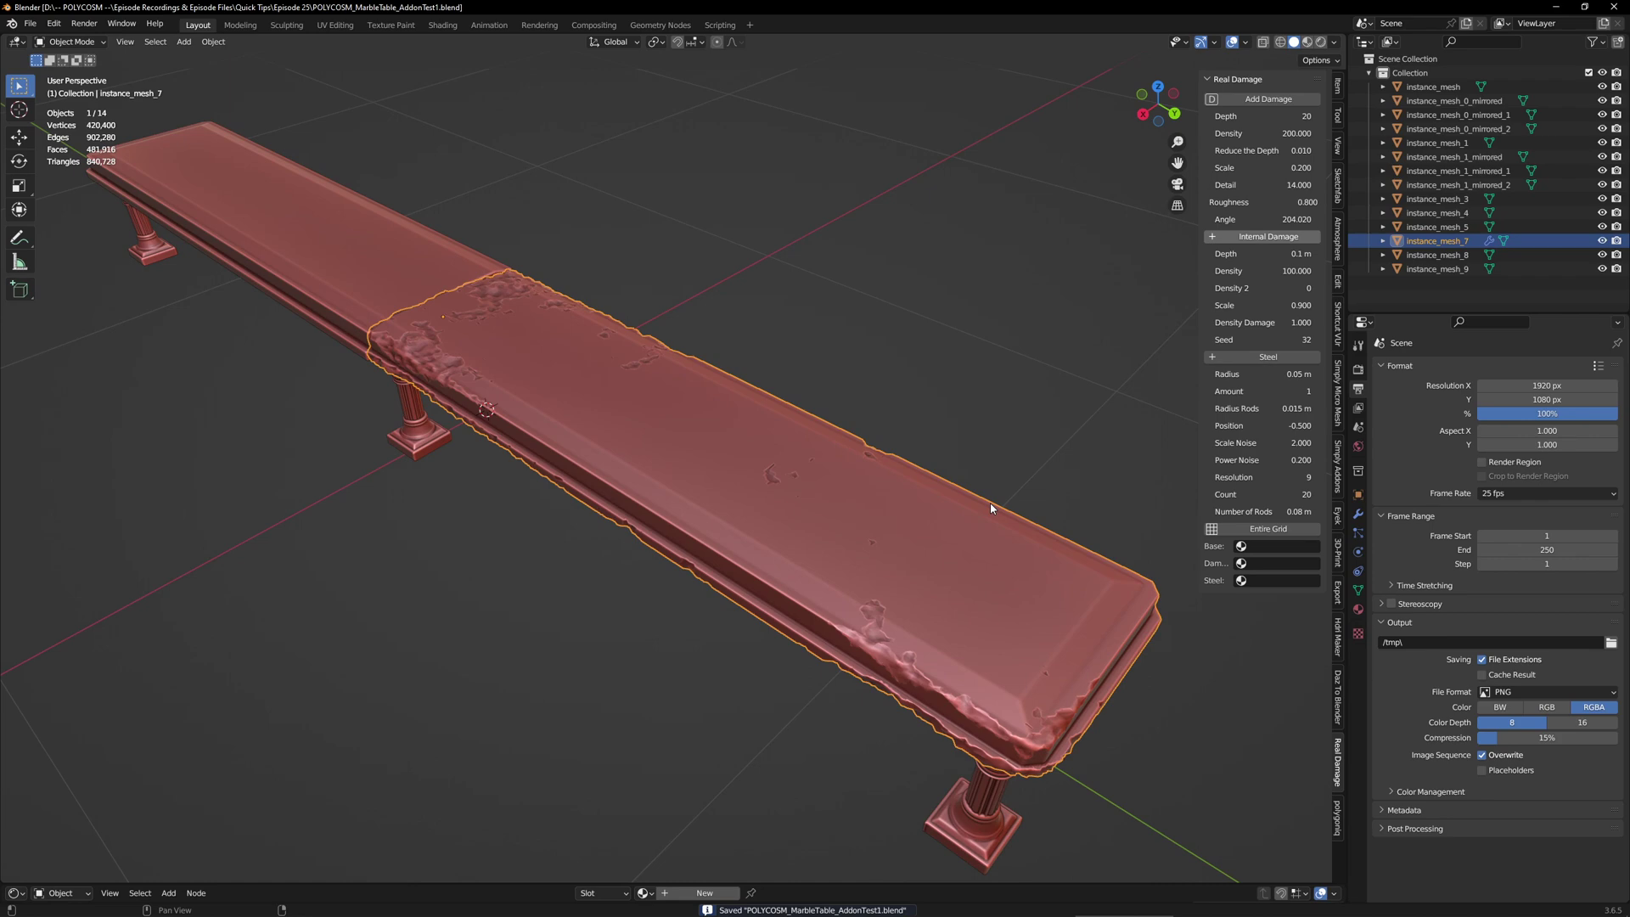
# Enable internal damage on the selected tabletop section and examine it up close
pyautogui.hotkey('ctrl', 'shift', 'z')
pyautogui.moveTo(633, 374); pyautogui.dragTo(686, 460, button='middle')
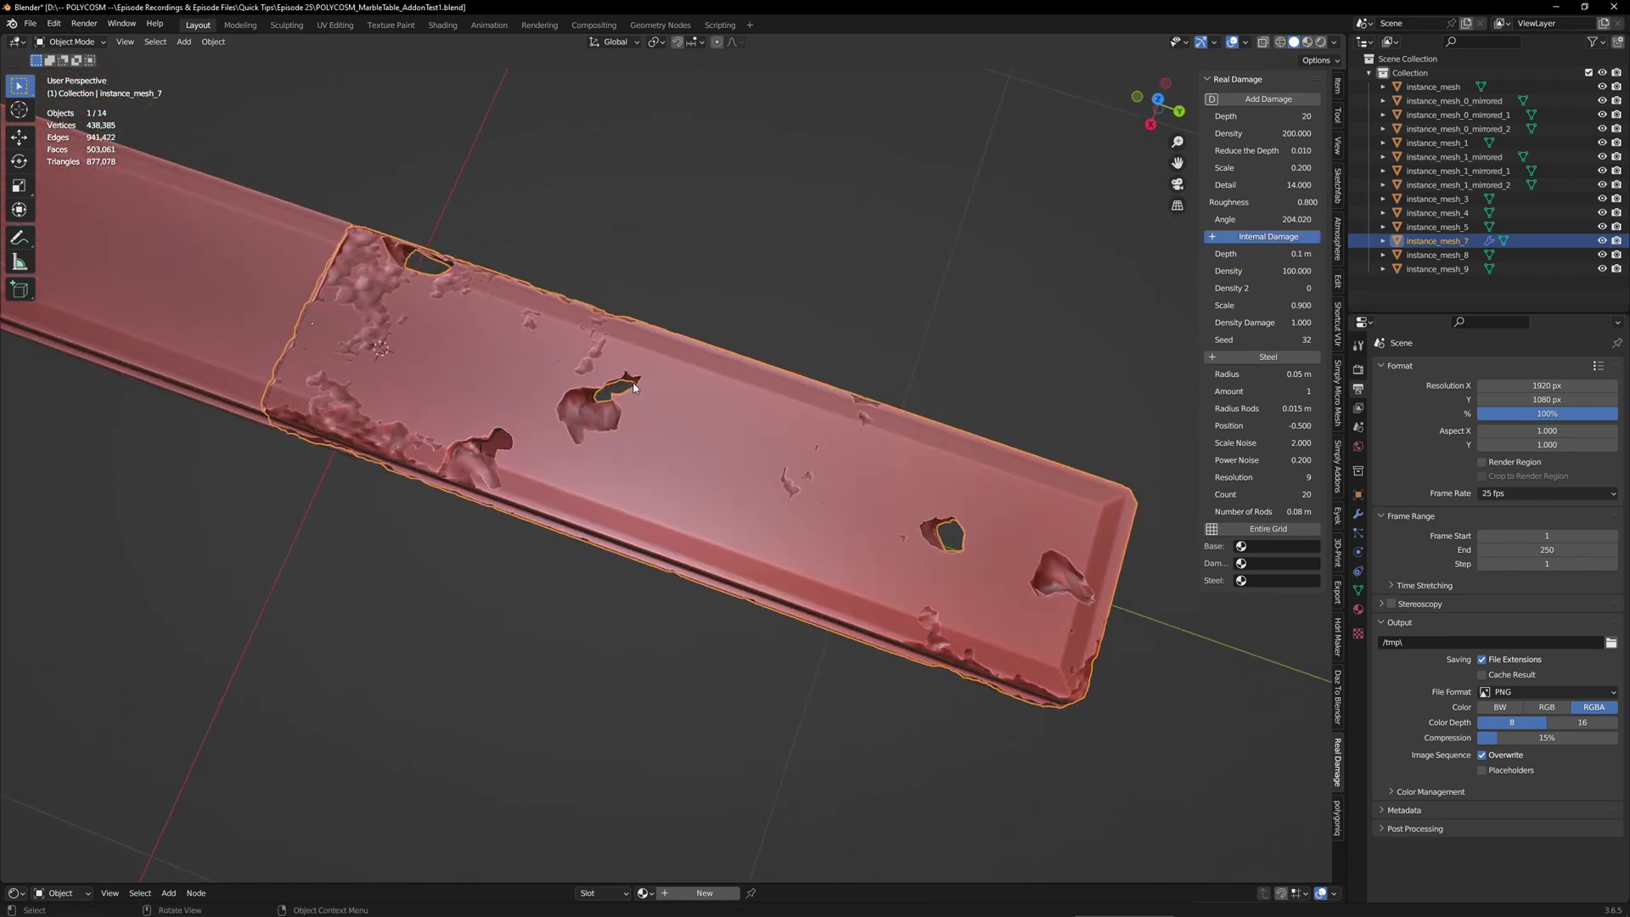
pyautogui.scroll(4, 637, 384)
pyautogui.keyDown('shift'); pyautogui.moveTo(644, 389); pyautogui.dragTo(814, 445, button='middle'); pyautogui.keyUp('shift')
pyautogui.scroll(4, 844, 585)
pyautogui.scroll(-3, 823, 644)
pyautogui.scroll(-4, 987, 666)
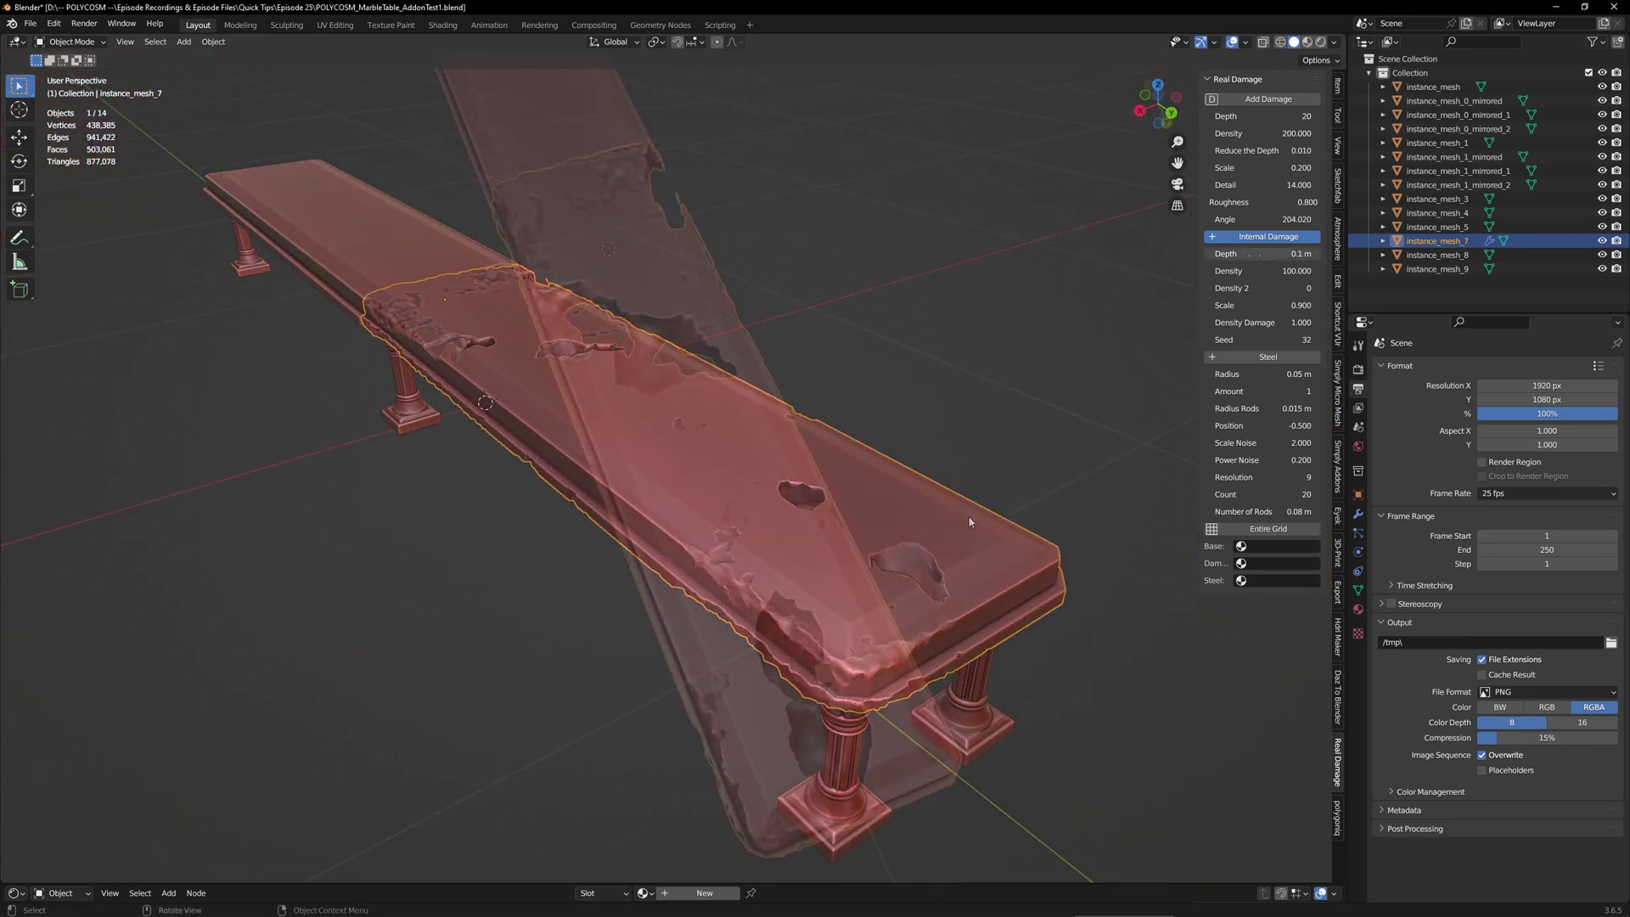
# Try internal damage depths of 0.5 m and 0.15 m on the tabletop
pyautogui.click(1263, 253)
pyautogui.write('0.2 m')
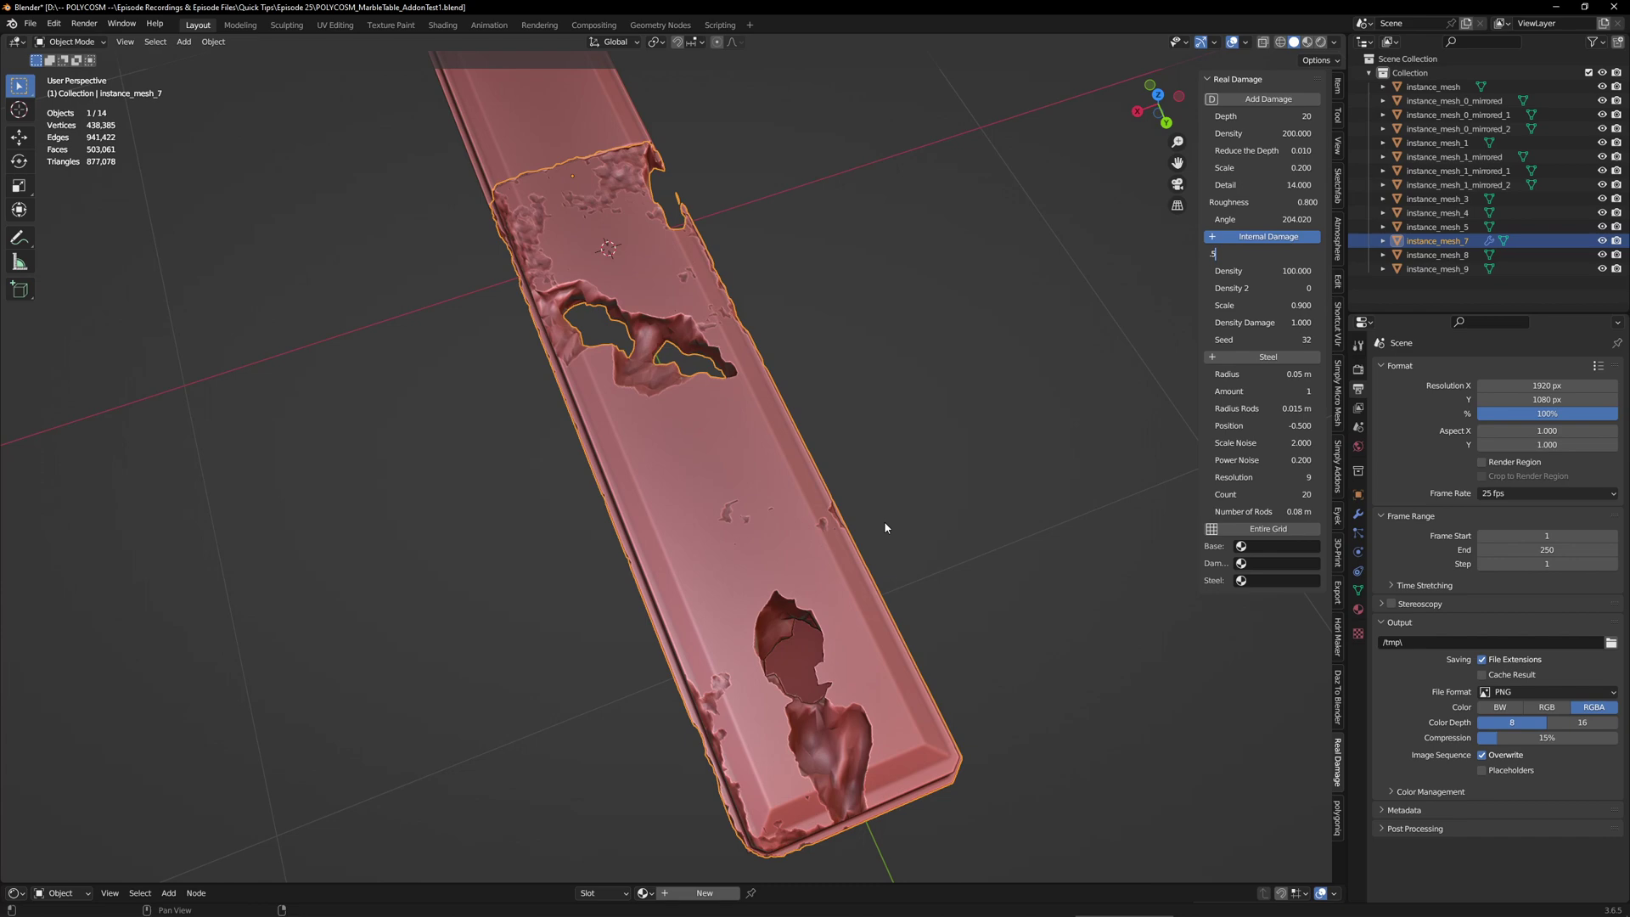
pyautogui.press('Return')
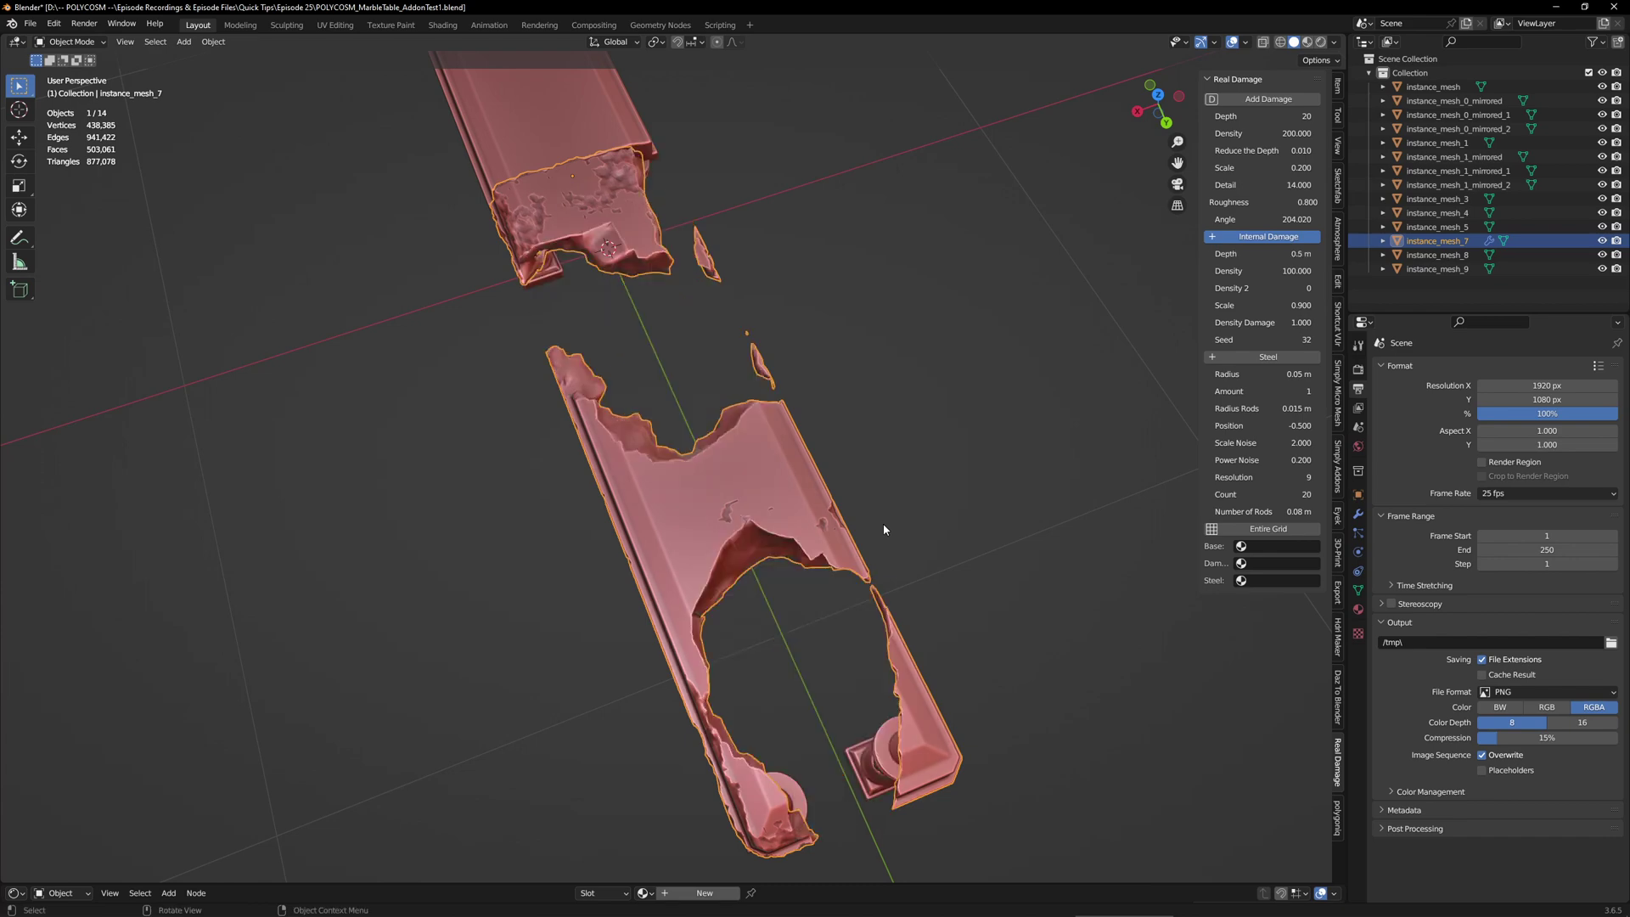
pyautogui.moveTo(883, 525); pyautogui.dragTo(932, 543, button='middle')
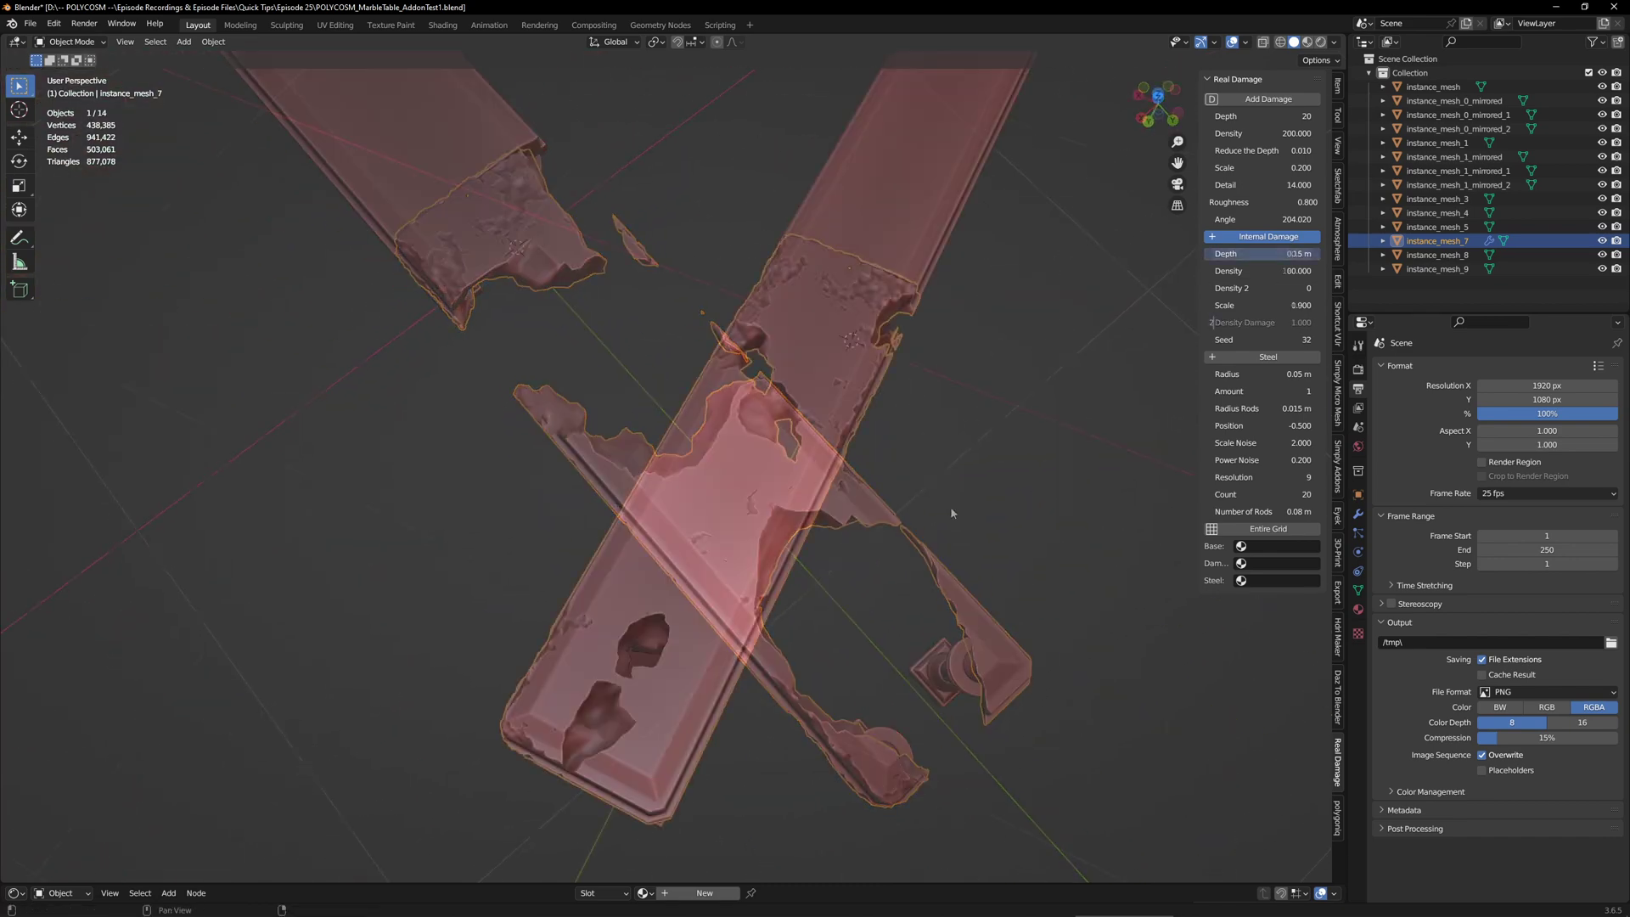
pyautogui.moveTo(953, 512); pyautogui.dragTo(869, 491, button='middle')
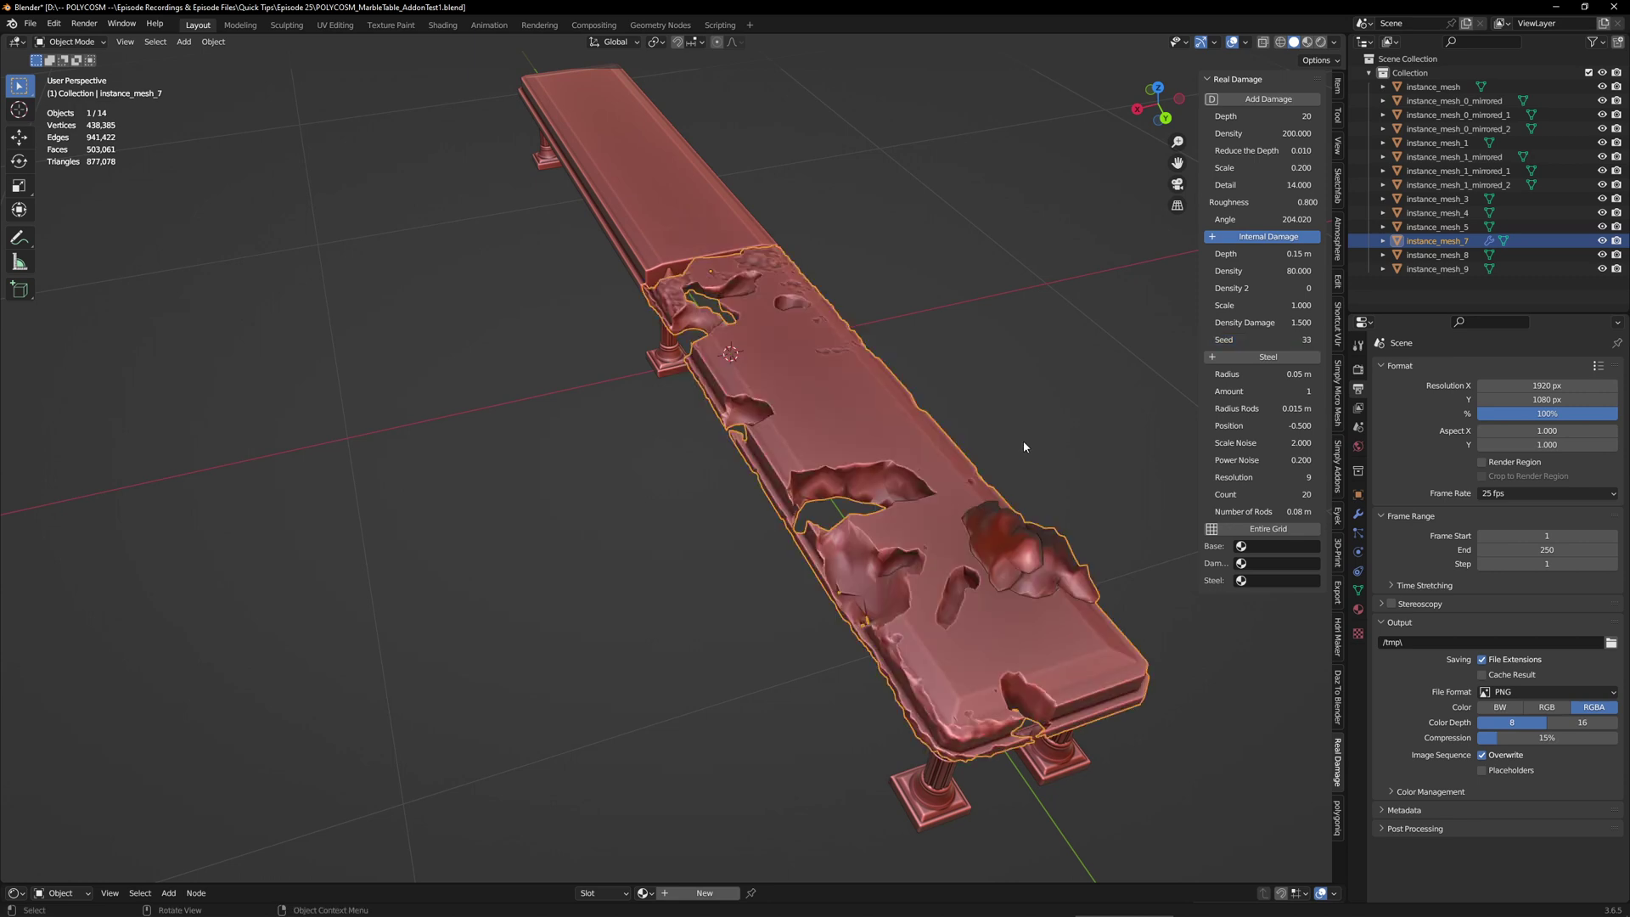
# Set the internal damage scale to 0.9 and its density to 50
pyautogui.moveTo(1022, 441); pyautogui.dragTo(1093, 463, button='middle')
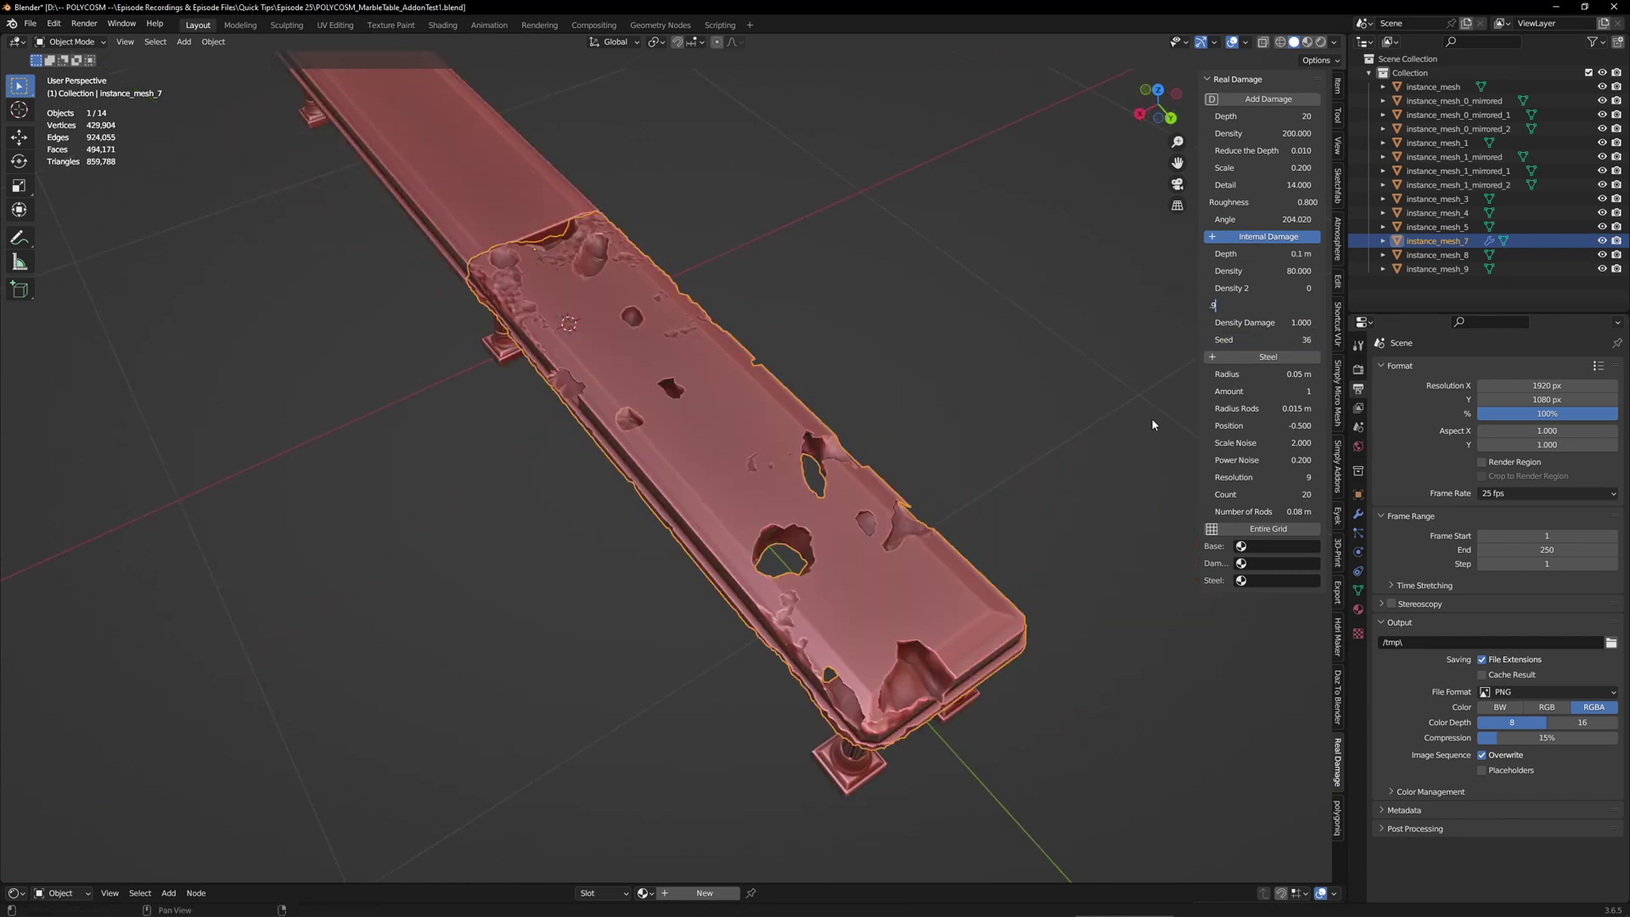
pyautogui.click(1304, 271)
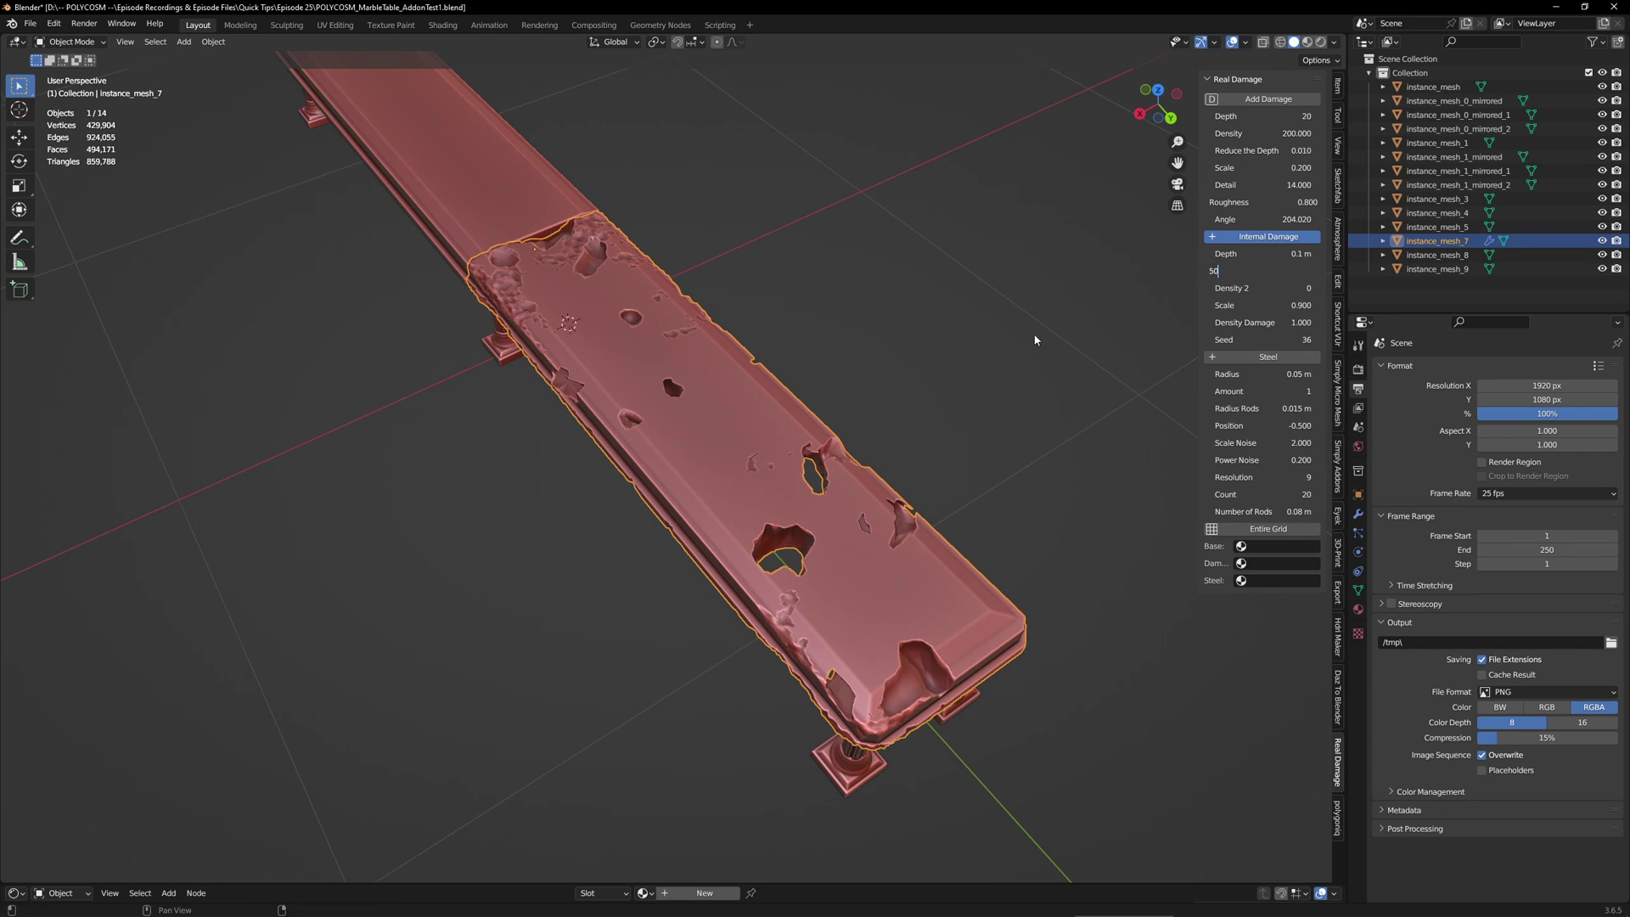
pyautogui.press('Return')
# Try an internal damage depth of 0.2 m, and set the depth to 0.05 m instead
pyautogui.click(1279, 254)
pyautogui.press('BackSpace')
pyautogui.write('0.2')
pyautogui.press('Return')
pyautogui.click(1278, 255)
pyautogui.press('BackSpace')
pyautogui.write('.05')
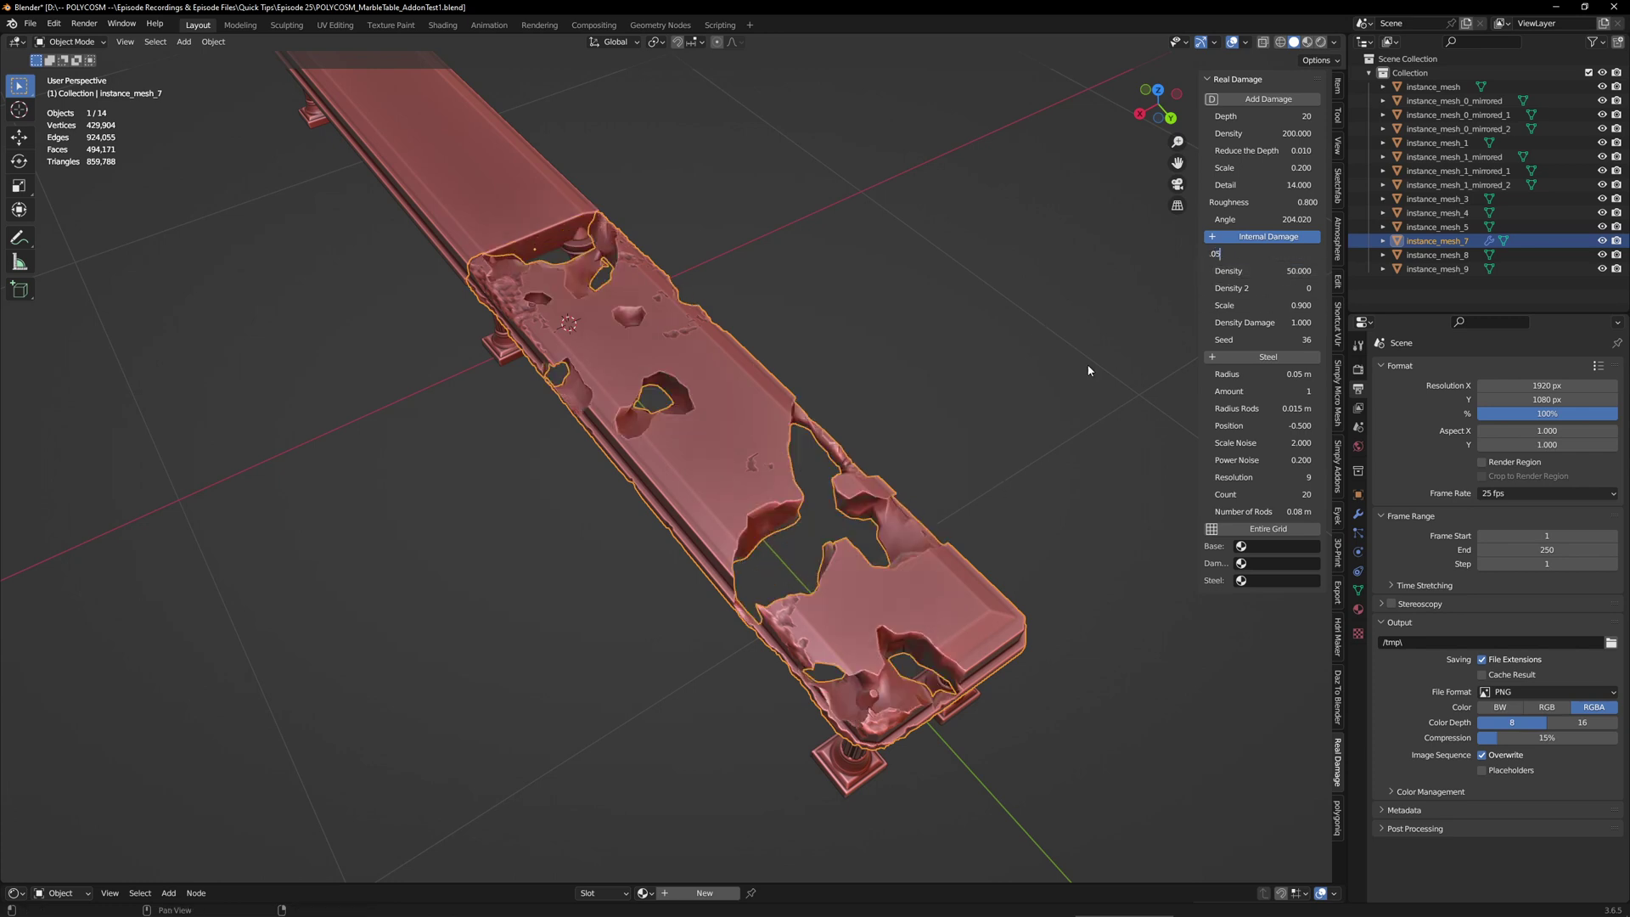
pyautogui.press('Return')
# Try an internal damage density of 100 with a scale of 1.5, and return to density 50 with a scale of 3
pyautogui.click(1276, 272)
pyautogui.write('100')
pyautogui.click(1269, 305)
pyautogui.write('15')
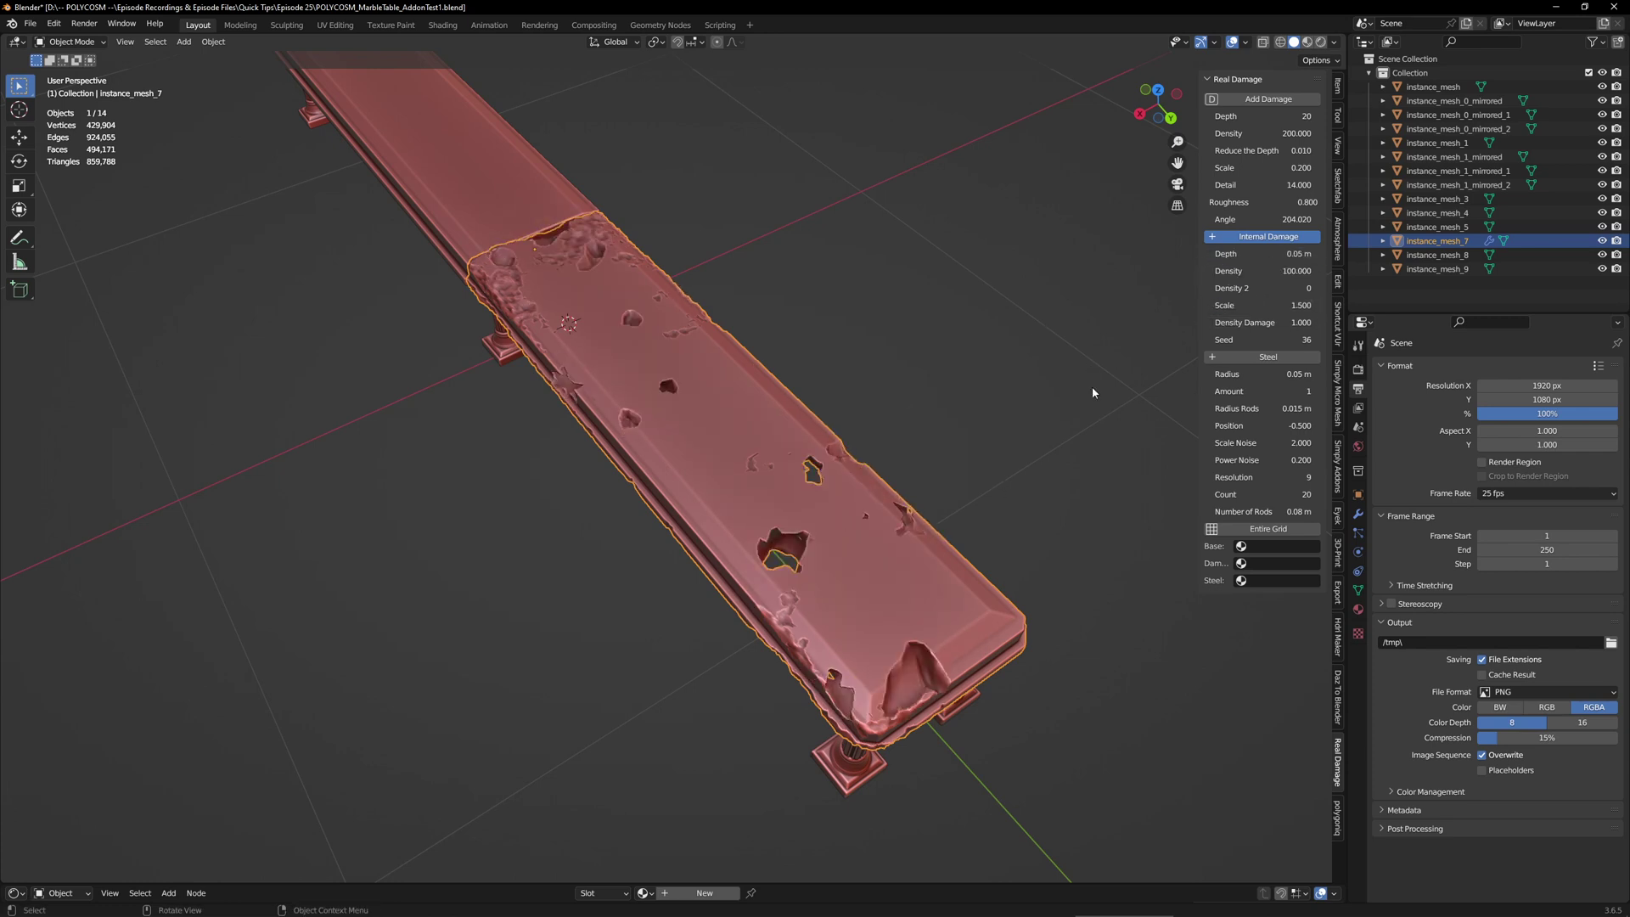
pyautogui.press('Tab')
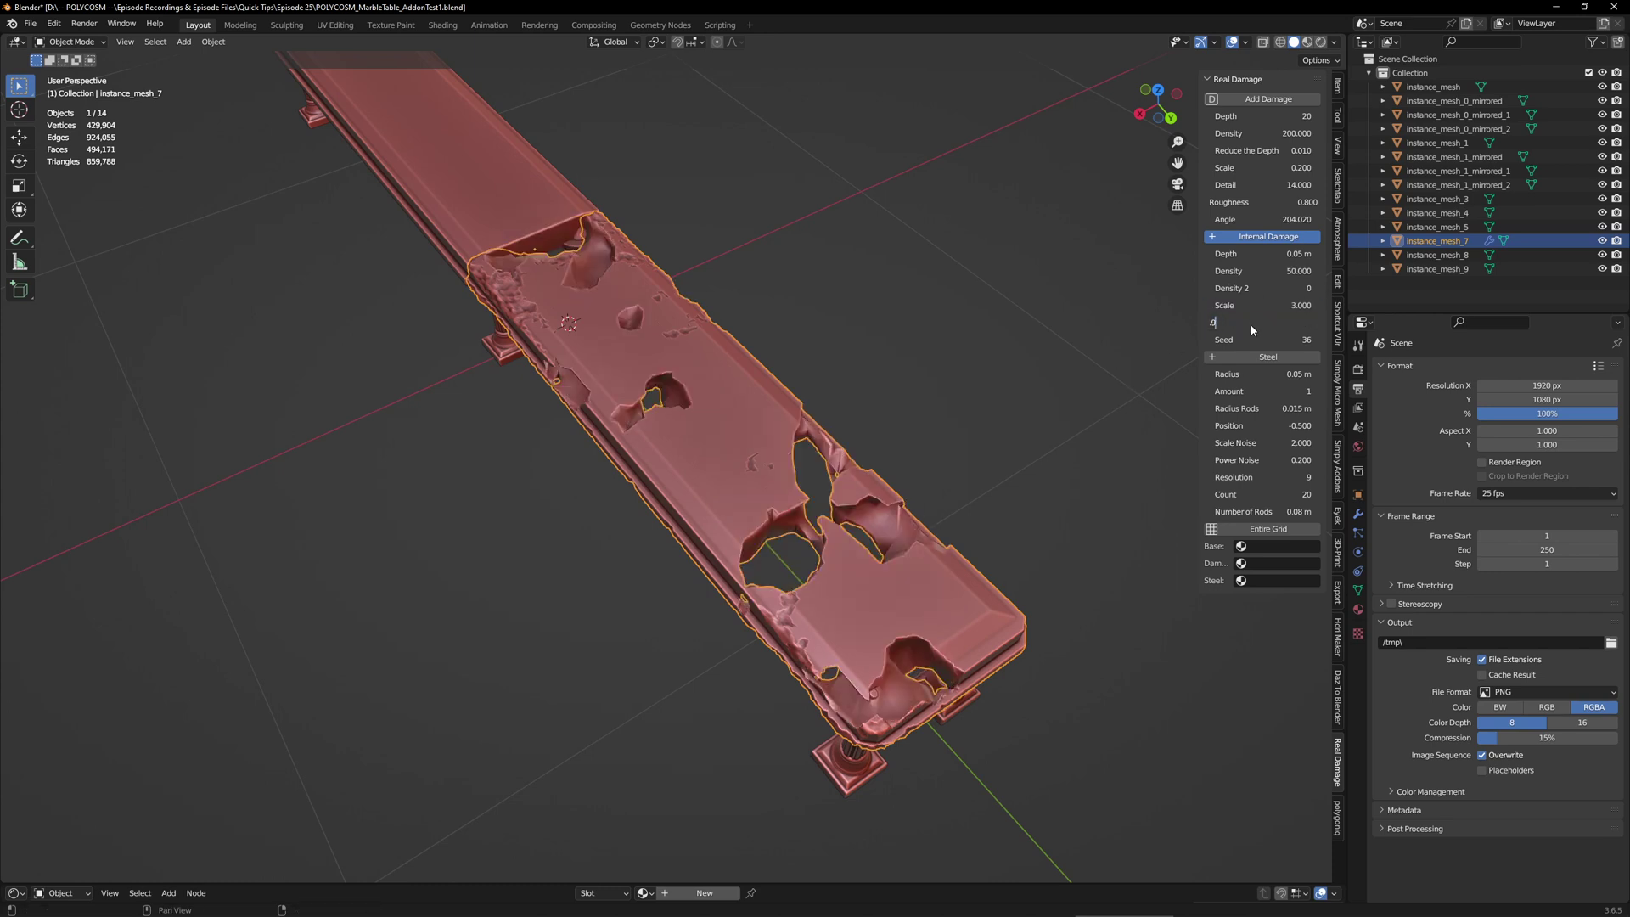
# Set the internal damage's Density Damage to 0.8 and its scale to 2
pyautogui.write('.8')
pyautogui.press('Return')
pyautogui.click(1268, 305)
pyautogui.write('2')
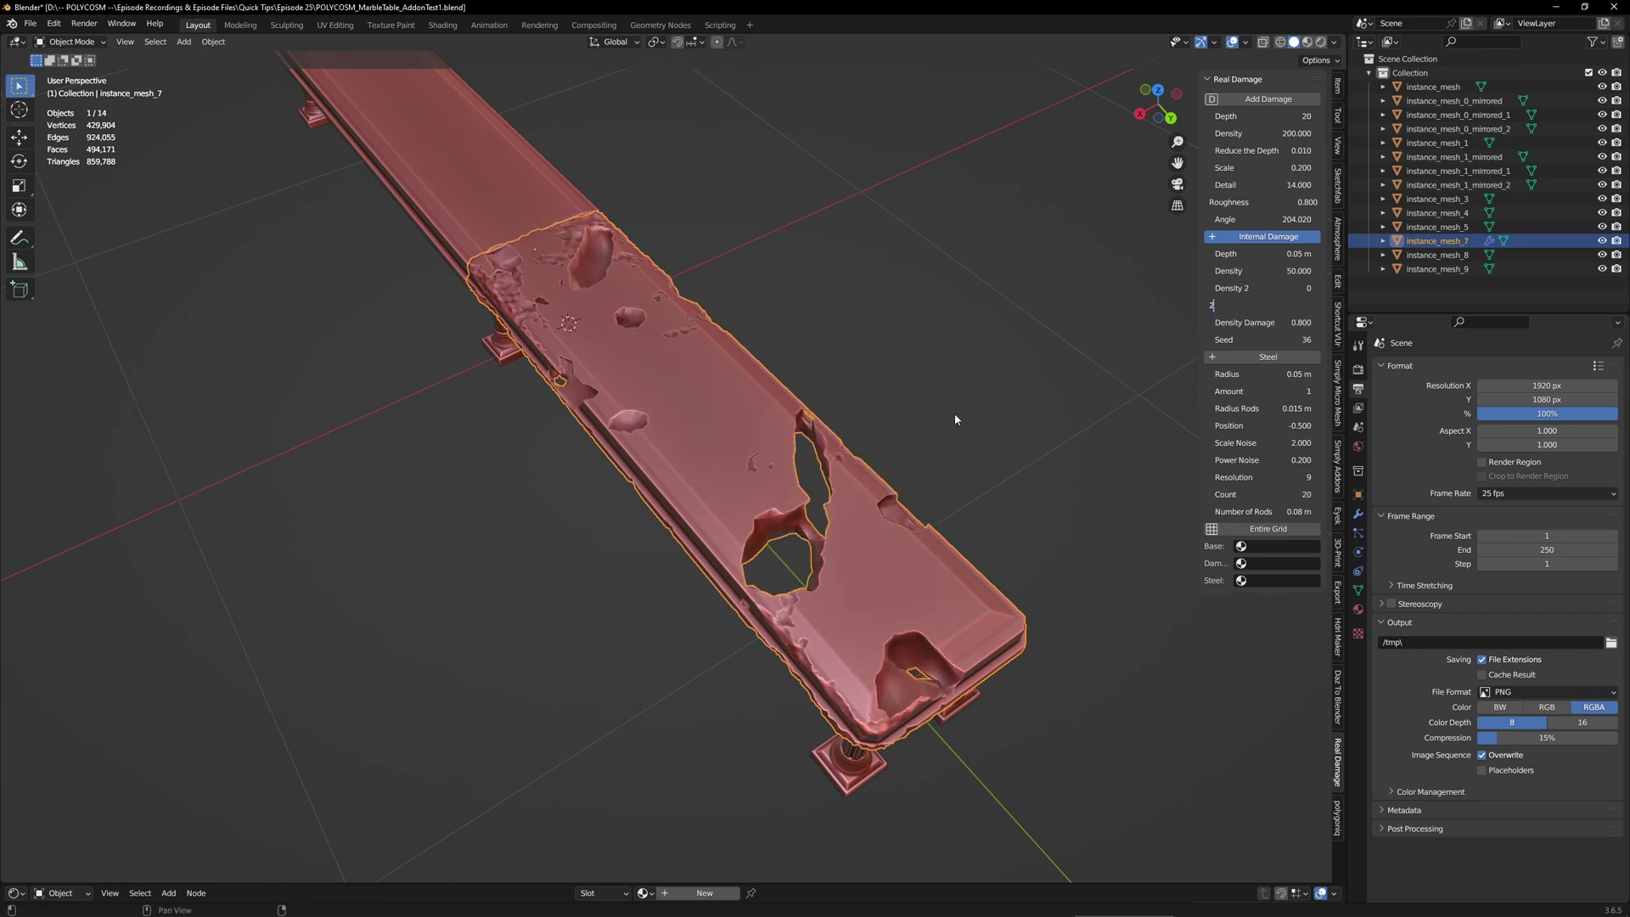
pyautogui.press('Return')
# Raise the internal damage seed one value at a time to 41, saving the file along the way
pyautogui.click(1315, 340)
pyautogui.click(1316, 340)
pyautogui.click(1317, 339)
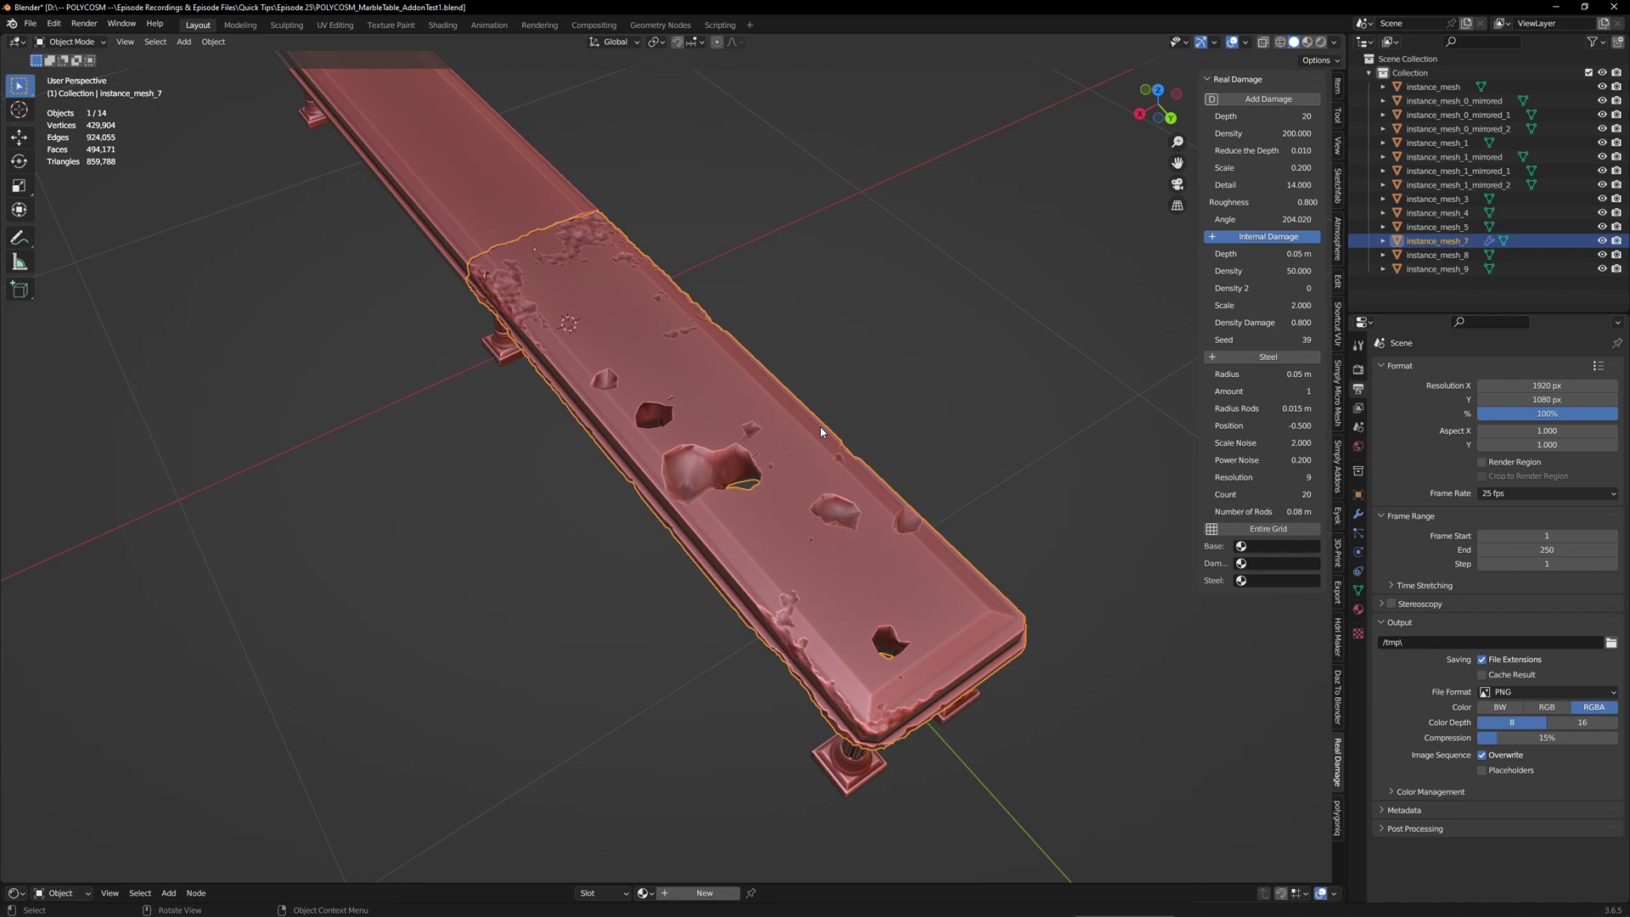
pyautogui.click(1317, 340)
pyautogui.hotkey('ctrl', 's')
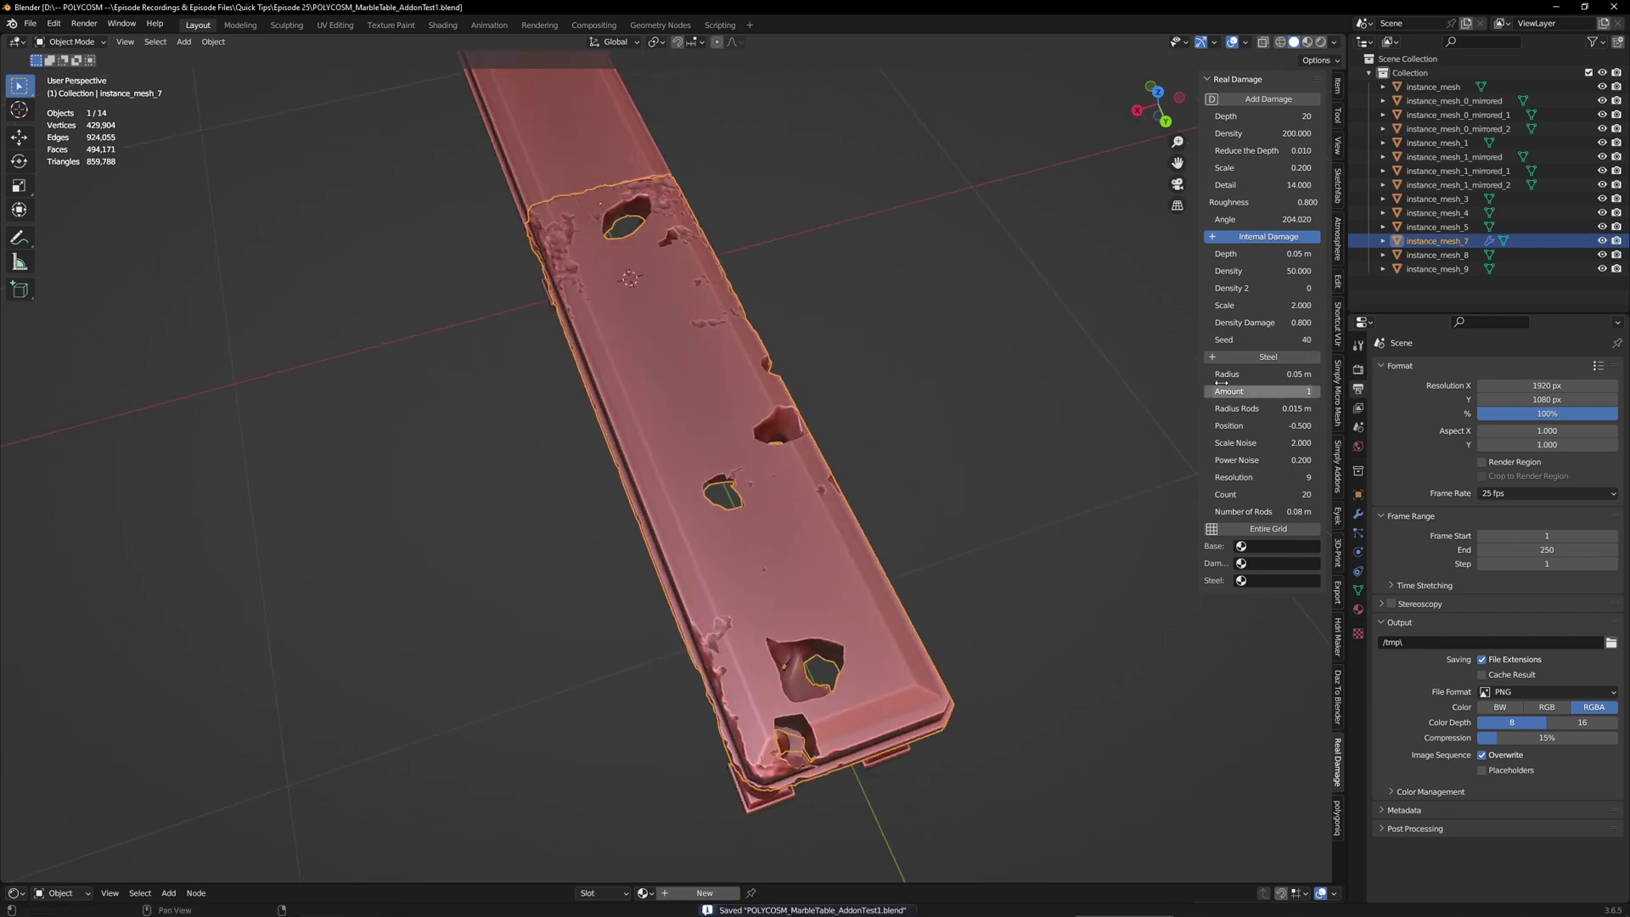
pyautogui.click(1315, 340)
# Set the internal damage depth to 0.1 m and its scale to 1.3
pyautogui.click(1269, 253)
pyautogui.write('.01')
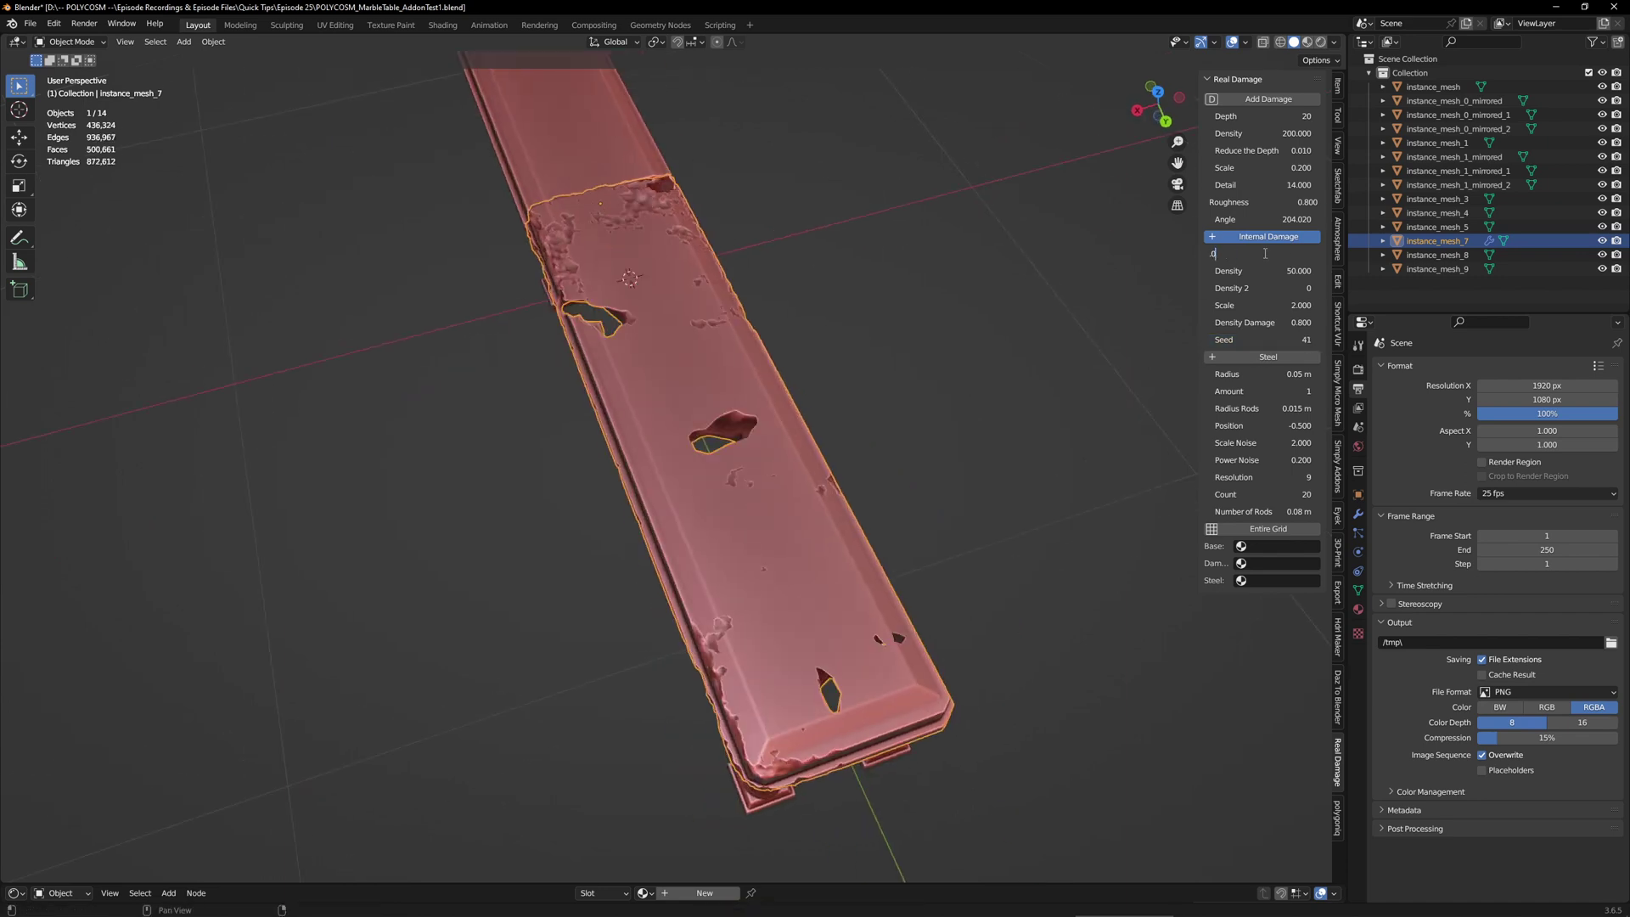
pyautogui.press('Return')
pyautogui.click(1269, 253)
pyautogui.write('.1')
pyautogui.press('Return')
pyautogui.click(1262, 304)
pyautogui.write('1')
pyautogui.press('Return')
pyautogui.press('Return')
# Raise the internal damage seed to 42 and check the tabletop from several sides
pyautogui.click(1317, 340)
pyautogui.moveTo(888, 462); pyautogui.dragTo(739, 475, button='middle')
pyautogui.click(1317, 339)
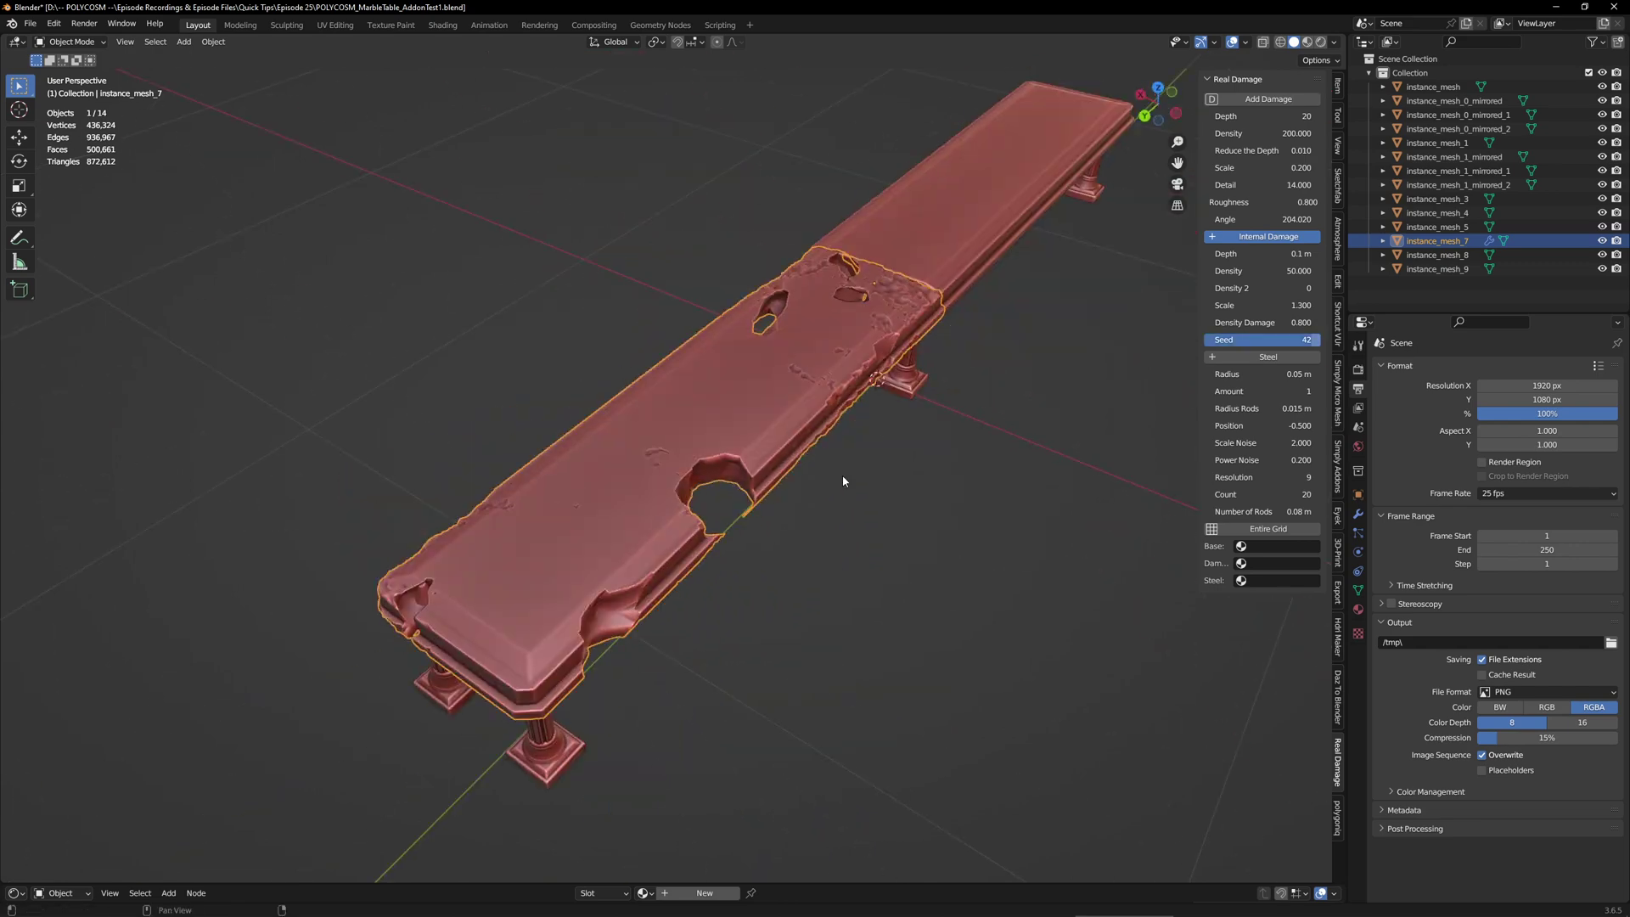
pyautogui.moveTo(842, 476); pyautogui.dragTo(1104, 422, button='middle')
# Set the internal damage's Density Damage to 0.5
pyautogui.doubleClick(1274, 324)
pyautogui.press('Return')
pyautogui.scroll(-4, 996, 408)
pyautogui.click(996, 407)
pyautogui.moveTo(855, 432); pyautogui.dragTo(774, 491, button='middle')
pyautogui.click(747, 479)
# Set the internal damage scale to 1.5 and raise its seed to 46
pyautogui.click(1316, 340)
pyautogui.click(1316, 340)
pyautogui.click(1316, 339)
pyautogui.click(1265, 306)
pyautogui.write('1.5')
pyautogui.press('Return')
pyautogui.click(1212, 340)
pyautogui.click(1316, 340)
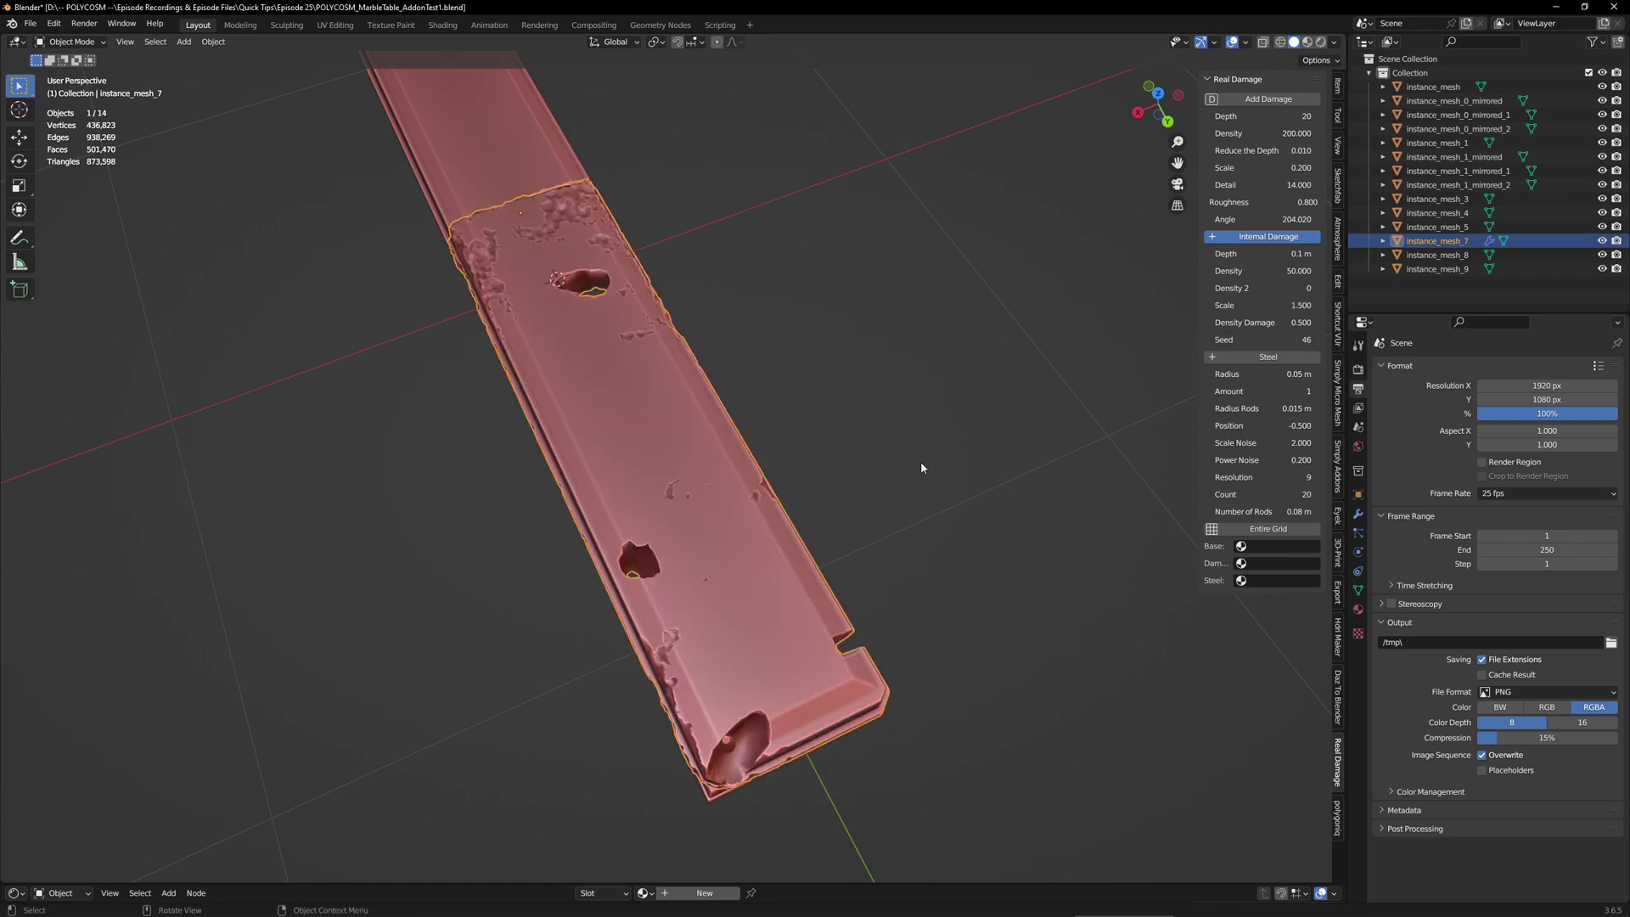
# Raise the internal damage seed to 48
pyautogui.moveTo(920, 461); pyautogui.dragTo(955, 450, button='middle')
pyautogui.click(1316, 339)
pyautogui.click(1316, 340)
pyautogui.moveTo(808, 459); pyautogui.dragTo(943, 389, button='middle')
# Set the internal damage depth to 0.15 m, then deselect and reselect the damaged tabletop section
pyautogui.click(1273, 254)
pyautogui.write('0.15')
pyautogui.press('Return')
pyautogui.click(903, 455)
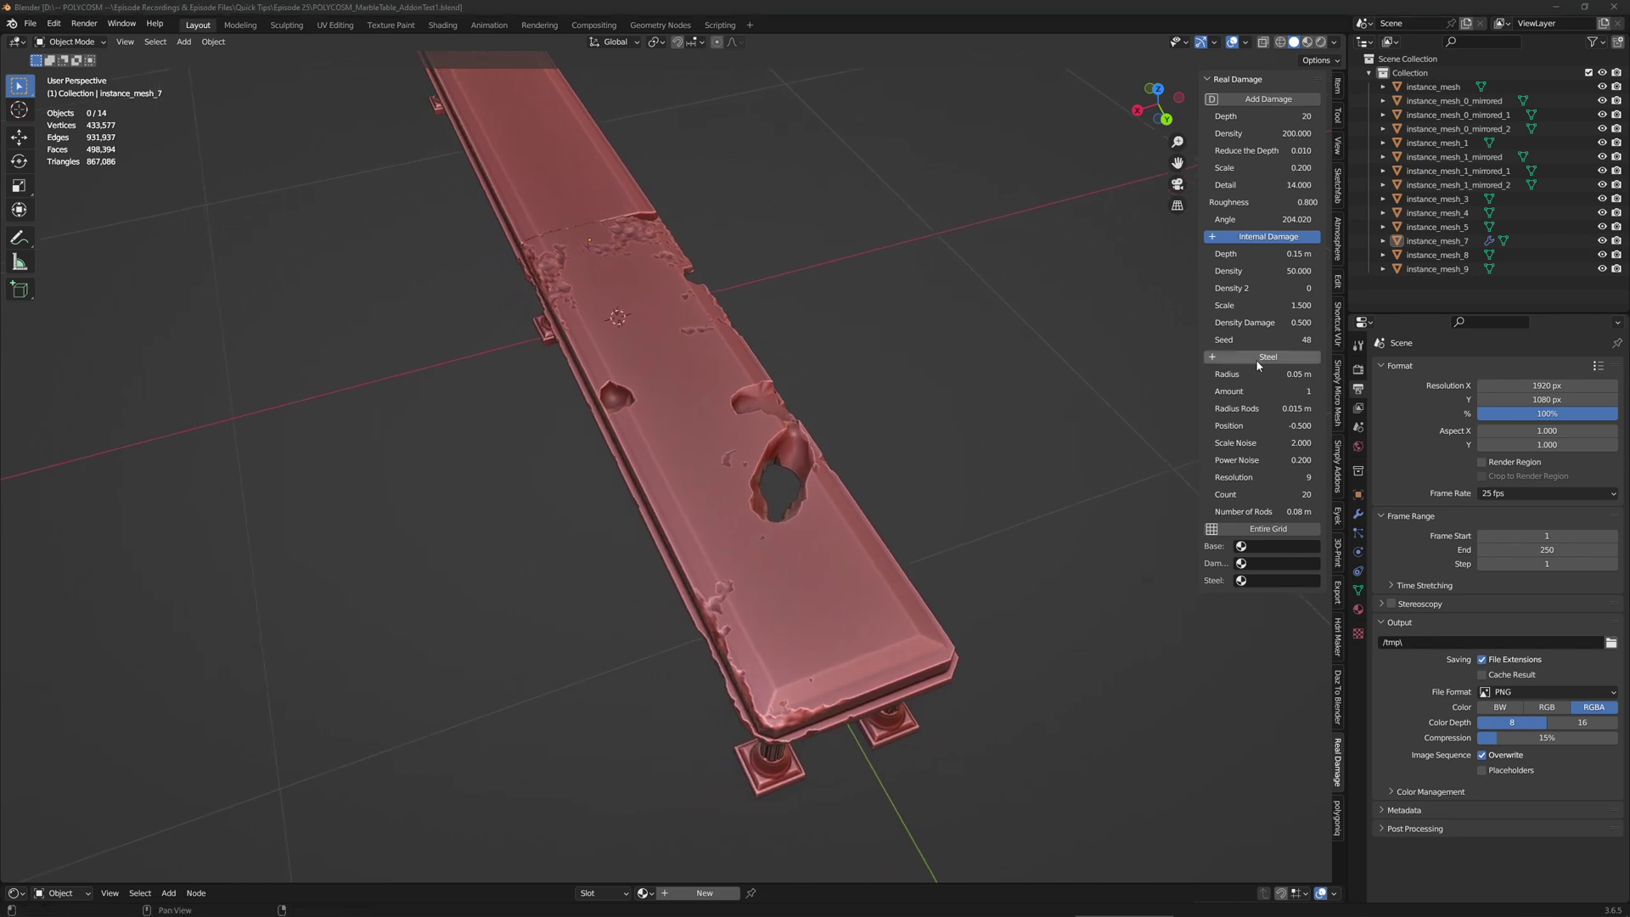
pyautogui.click(858, 566)
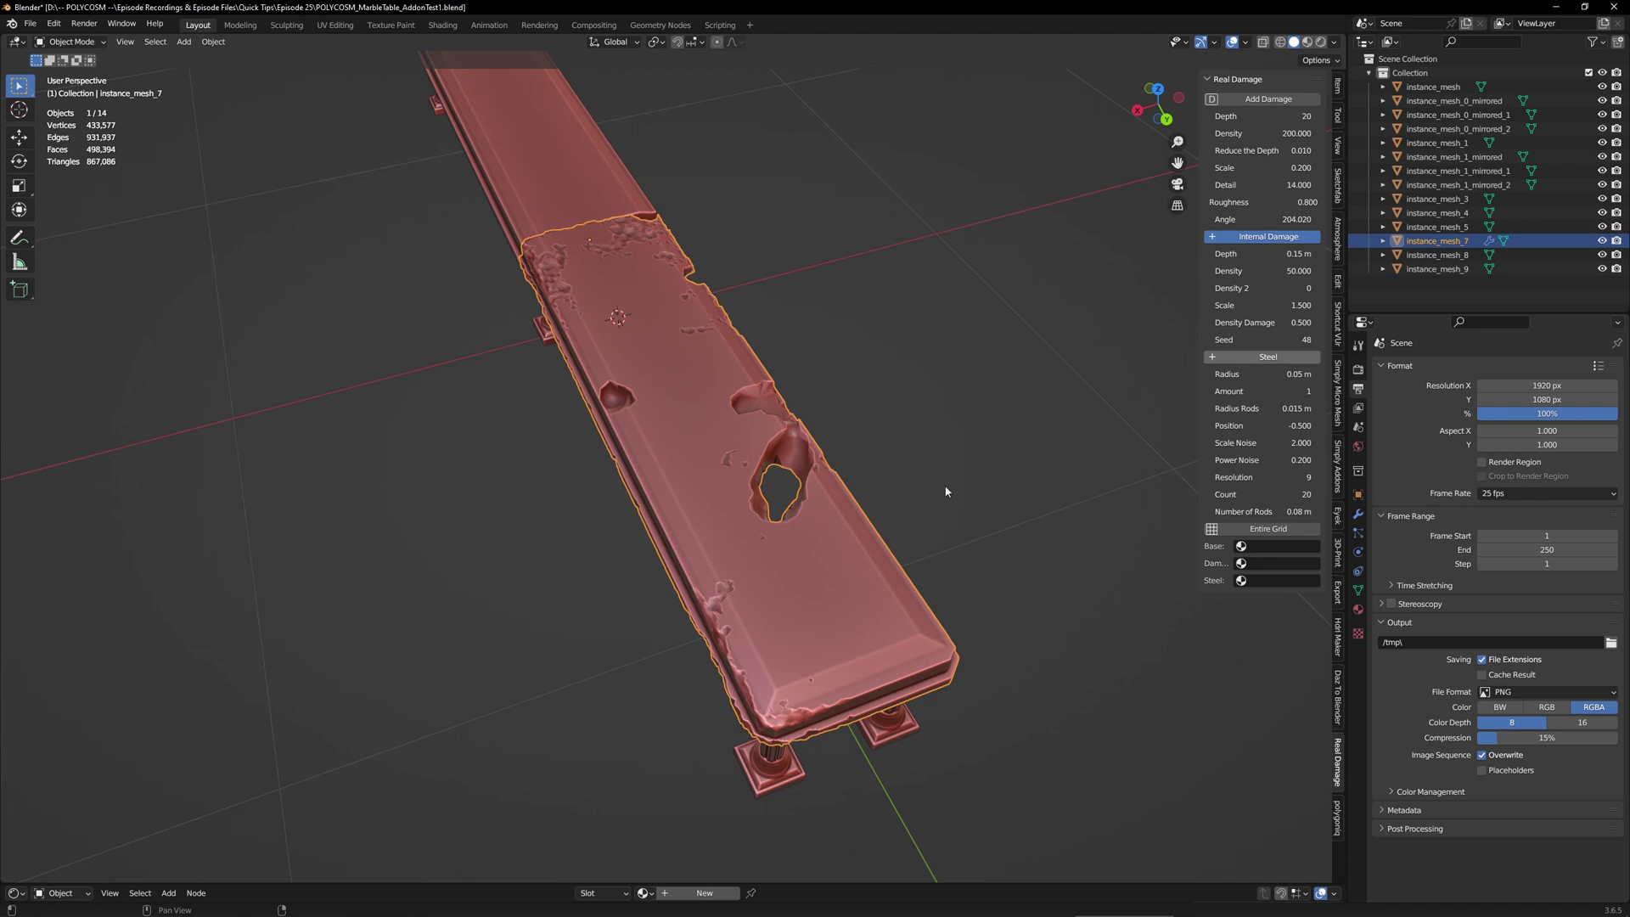
# Try the Steel option on the damaged tabletop, inspect it, and switch it off again
pyautogui.moveTo(946, 492); pyautogui.dragTo(1046, 491, button='middle')
pyautogui.scroll(3, 973, 442)
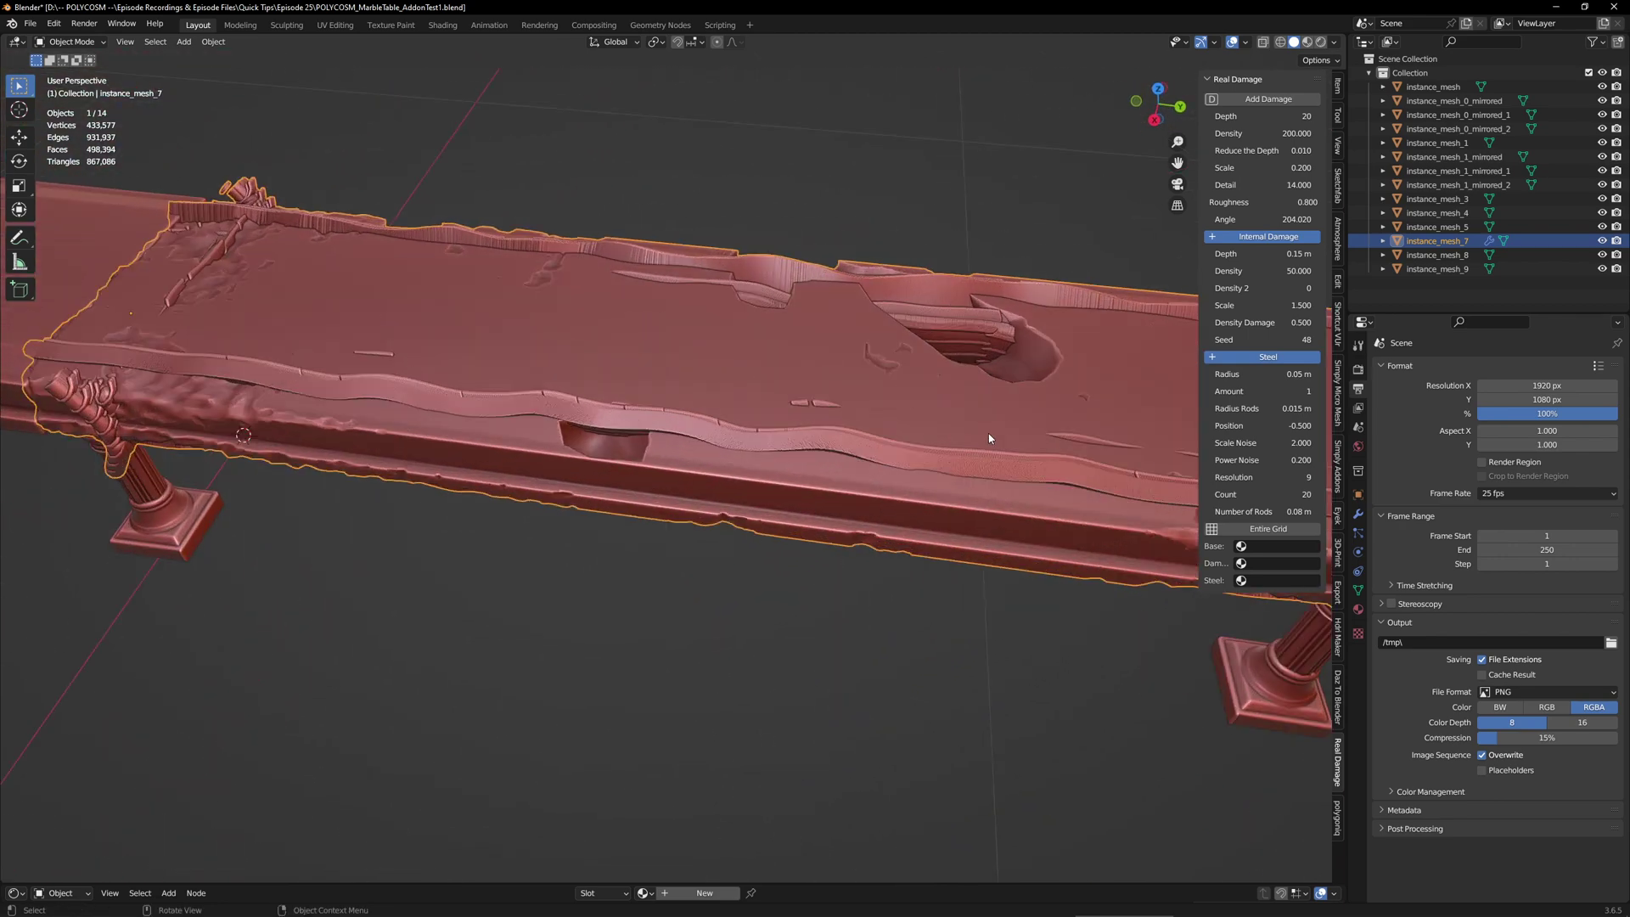
pyautogui.keyDown('shift'); pyautogui.moveTo(989, 437); pyautogui.dragTo(788, 502, button='middle'); pyautogui.keyUp('shift')
pyautogui.moveTo(787, 503); pyautogui.dragTo(1141, 378, button='middle')
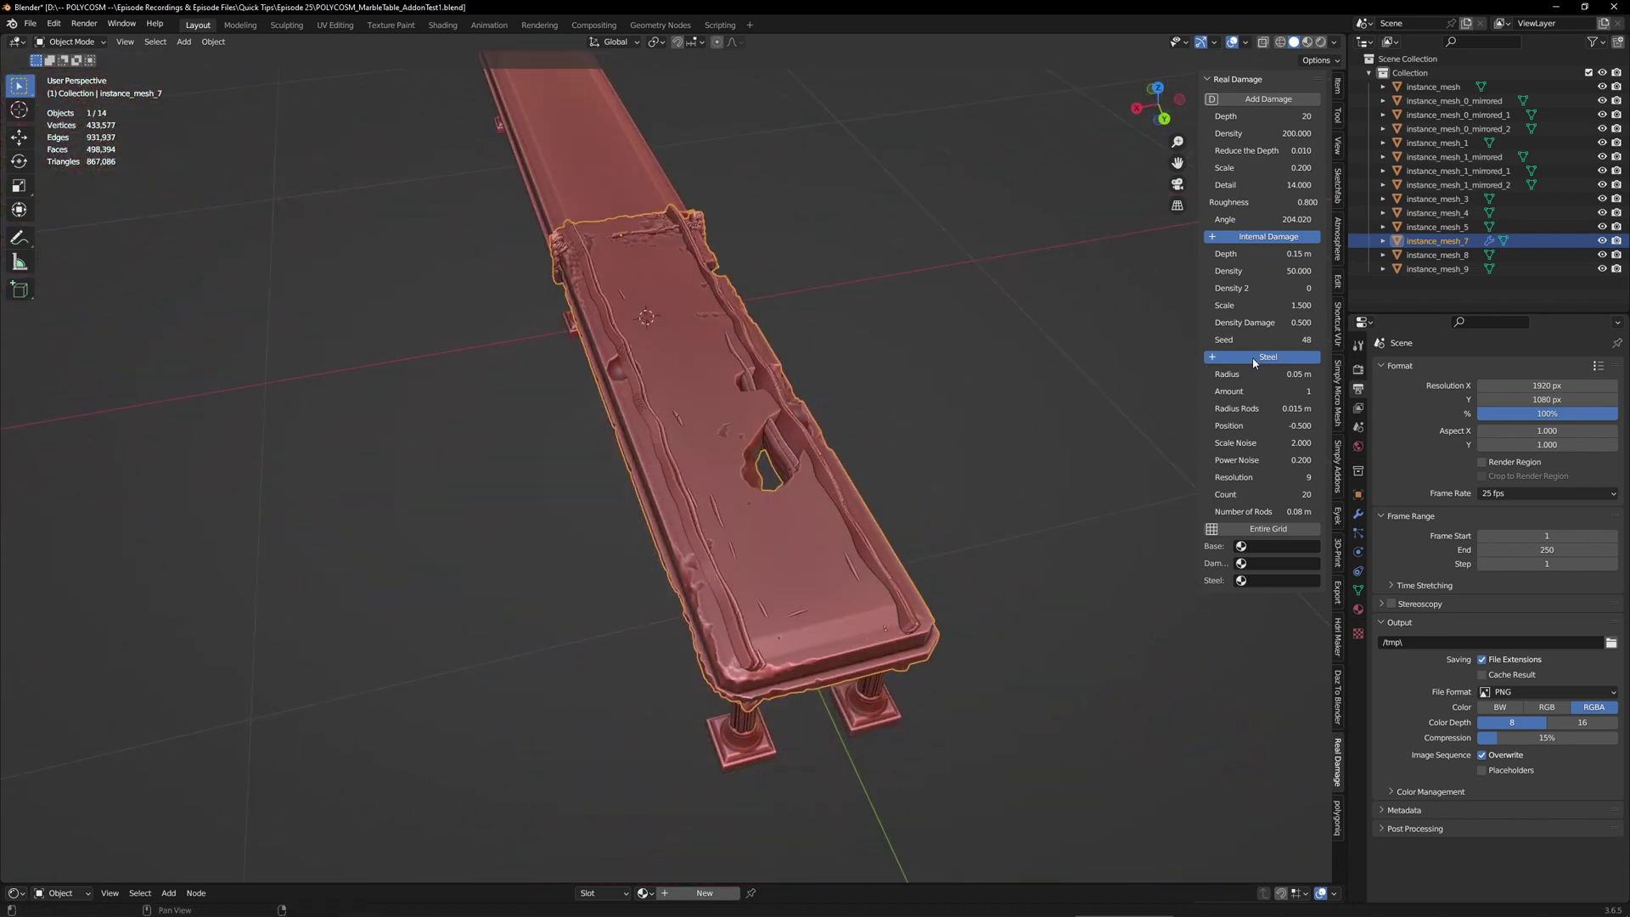
pyautogui.click(1223, 357)
pyautogui.moveTo(971, 472); pyautogui.dragTo(976, 492, button='middle')
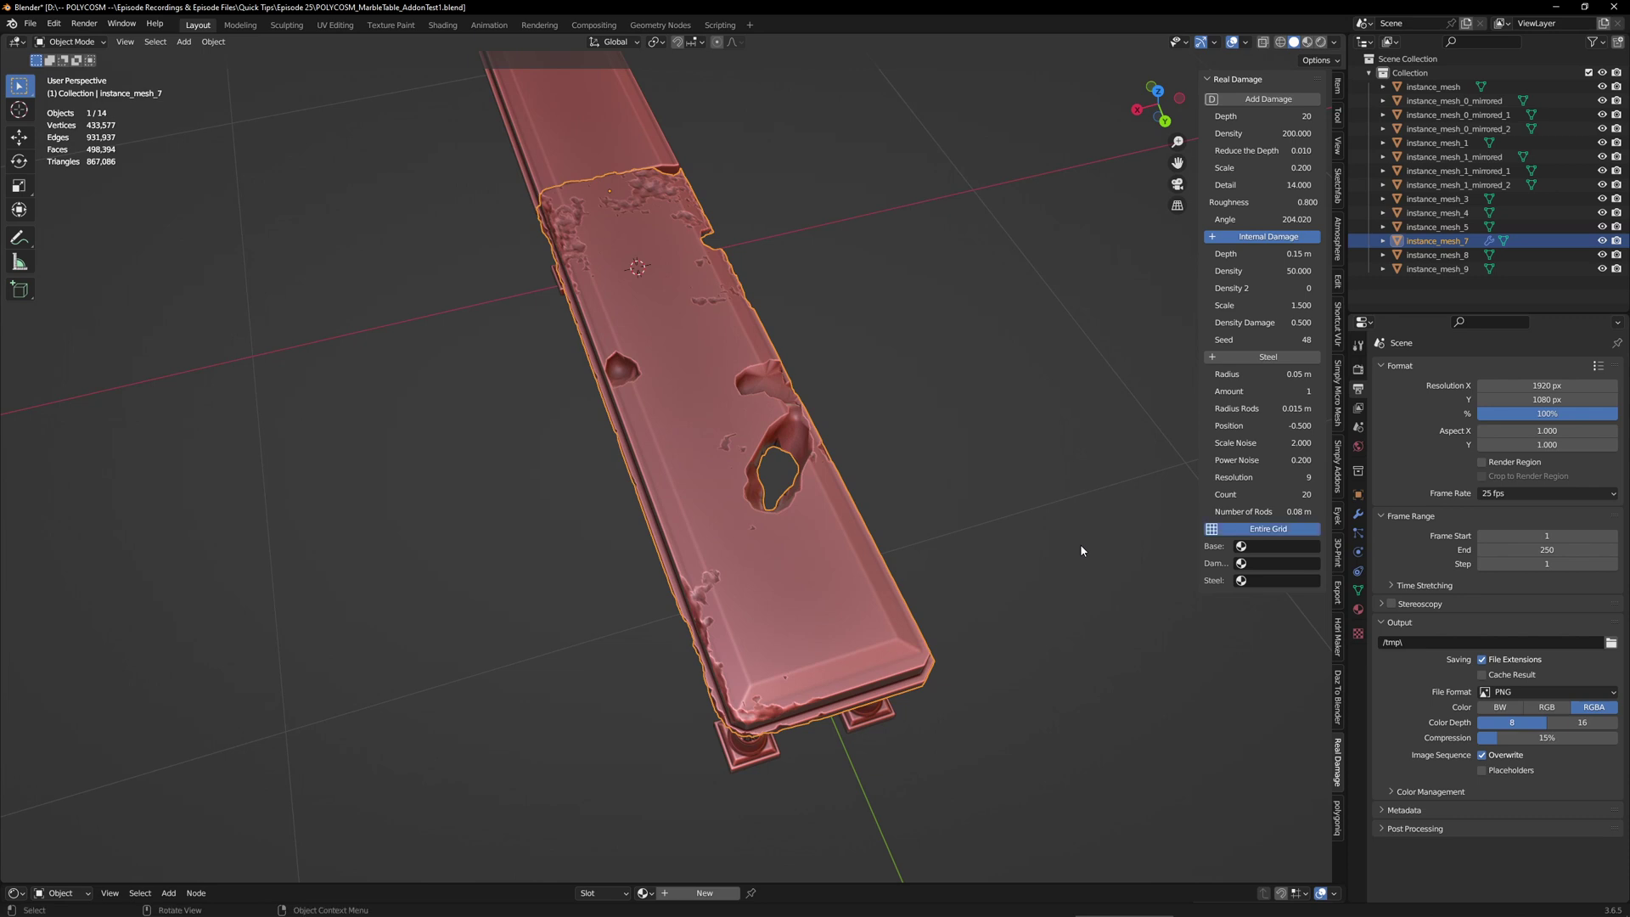
# Try the Entire Grid option on the tabletop, switch it off again, and save the file
pyautogui.moveTo(1081, 550)
pyautogui.mouseDown(button='middle')
pyautogui.moveTo(1133, 540)
pyautogui.moveTo(1076, 543)
pyautogui.mouseUp(button='middle')
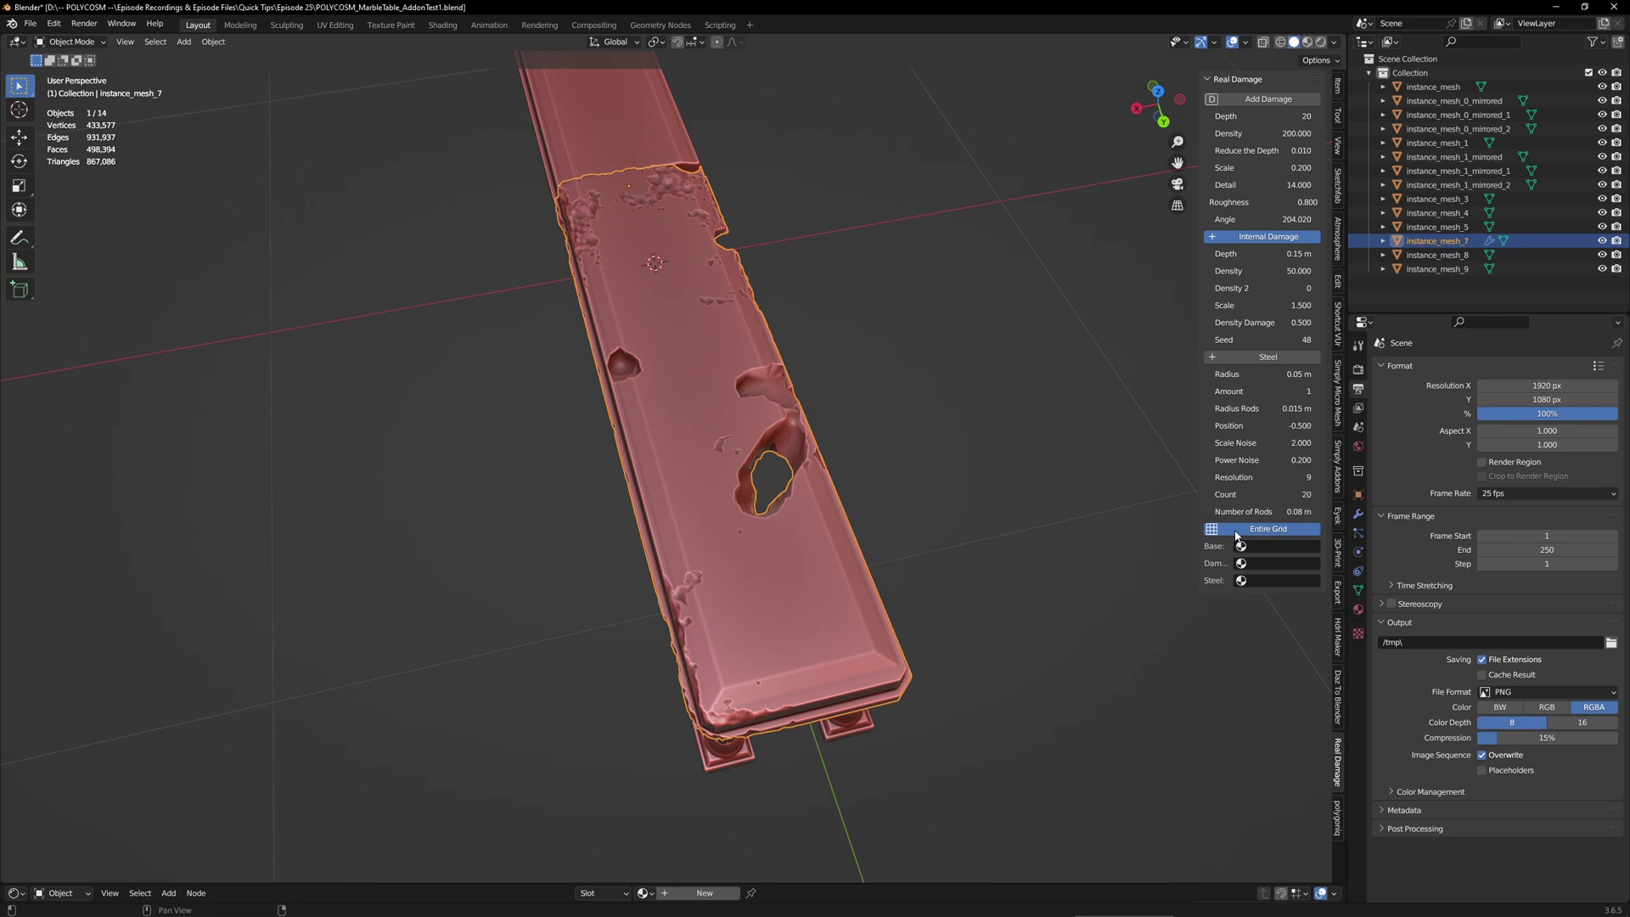
pyautogui.moveTo(947, 568); pyautogui.dragTo(850, 379, button='middle')
pyautogui.hotkey('ctrl', 's')
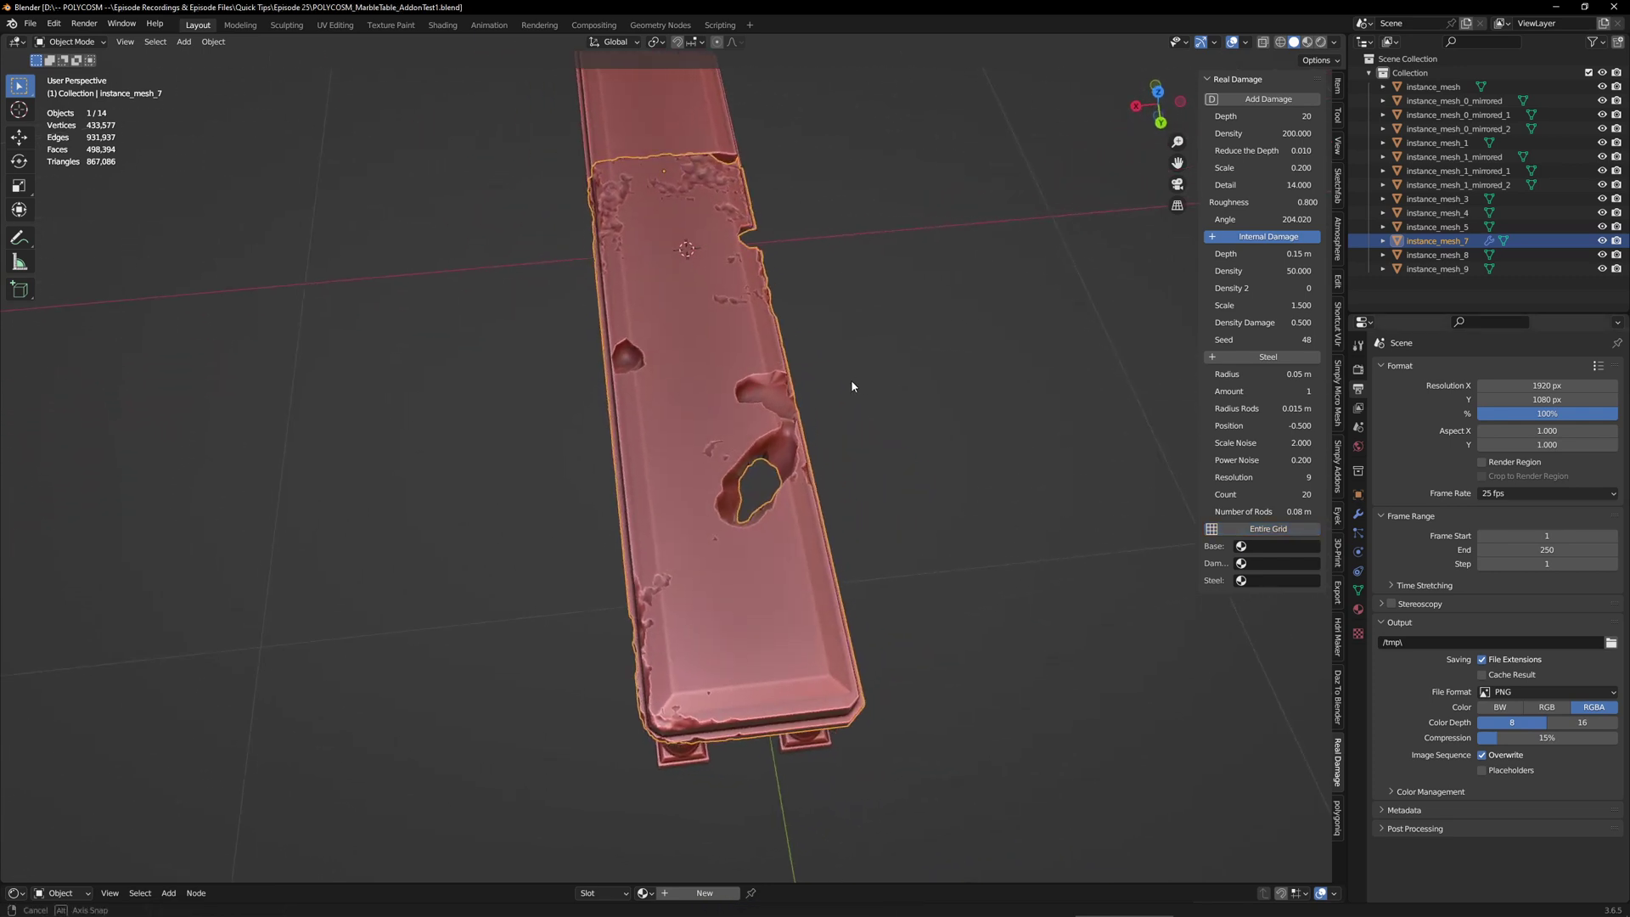
# Hide the viewport overlays and show the table in Material Preview shading
pyautogui.click(1233, 43)
pyautogui.press('z')
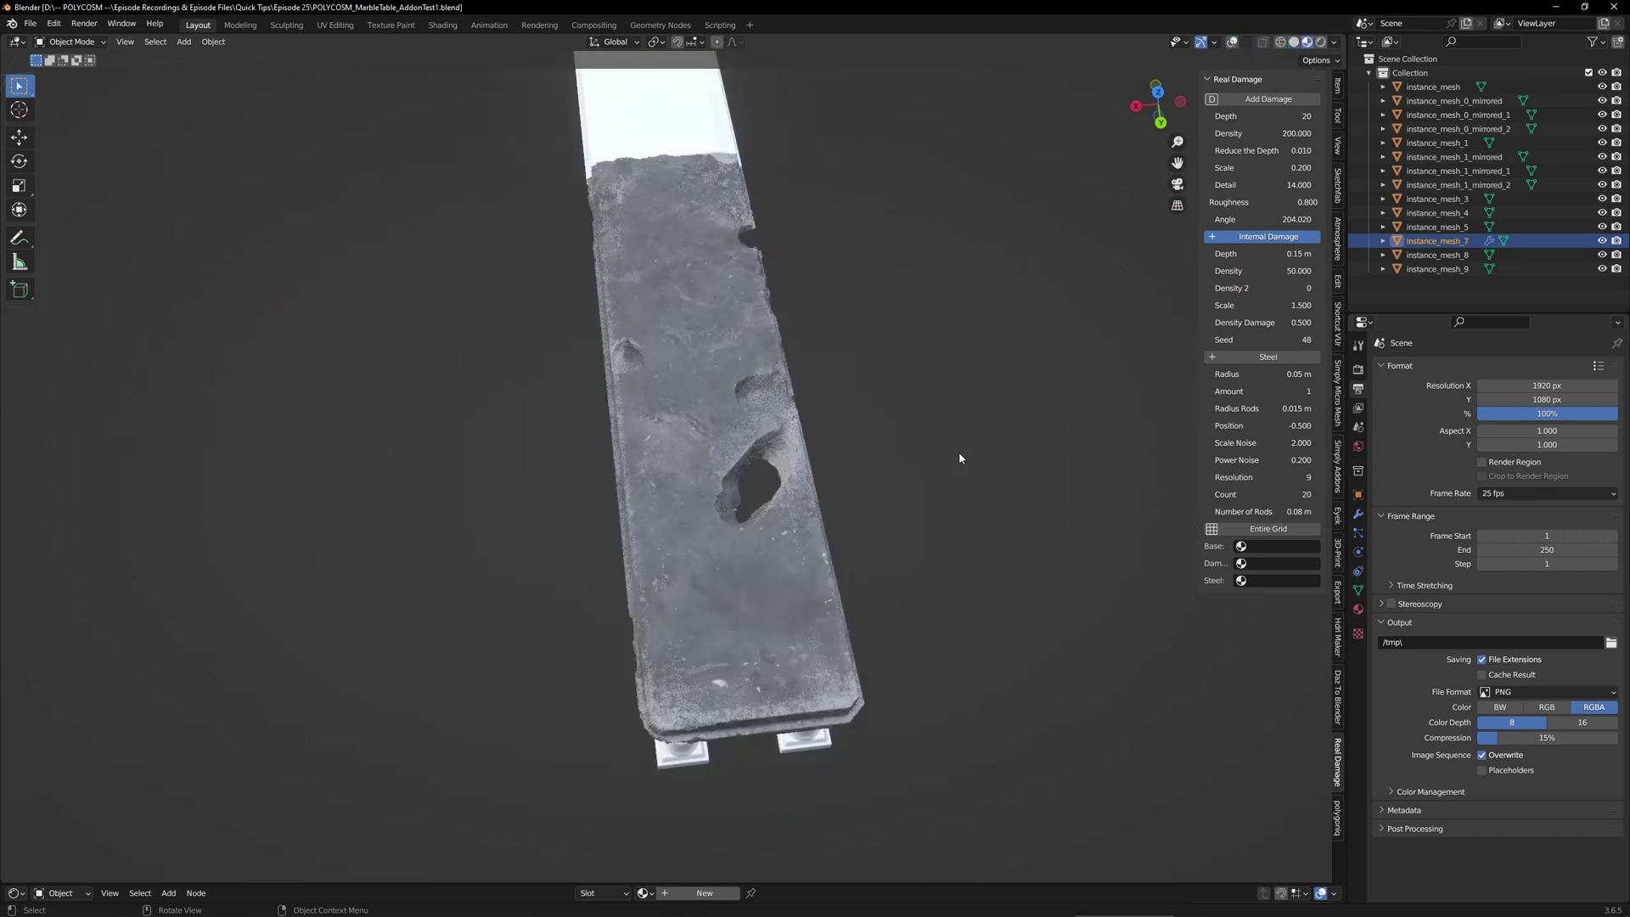
pyautogui.moveTo(971, 455); pyautogui.dragTo(896, 563, button='middle')
pyautogui.scroll(1, 1028, 420)
pyautogui.scroll(2, 1023, 422)
# Set the tabletop damage modifier's base material to Damage_3
pyautogui.click(1359, 514)
pyautogui.scroll(-1, 1414, 578)
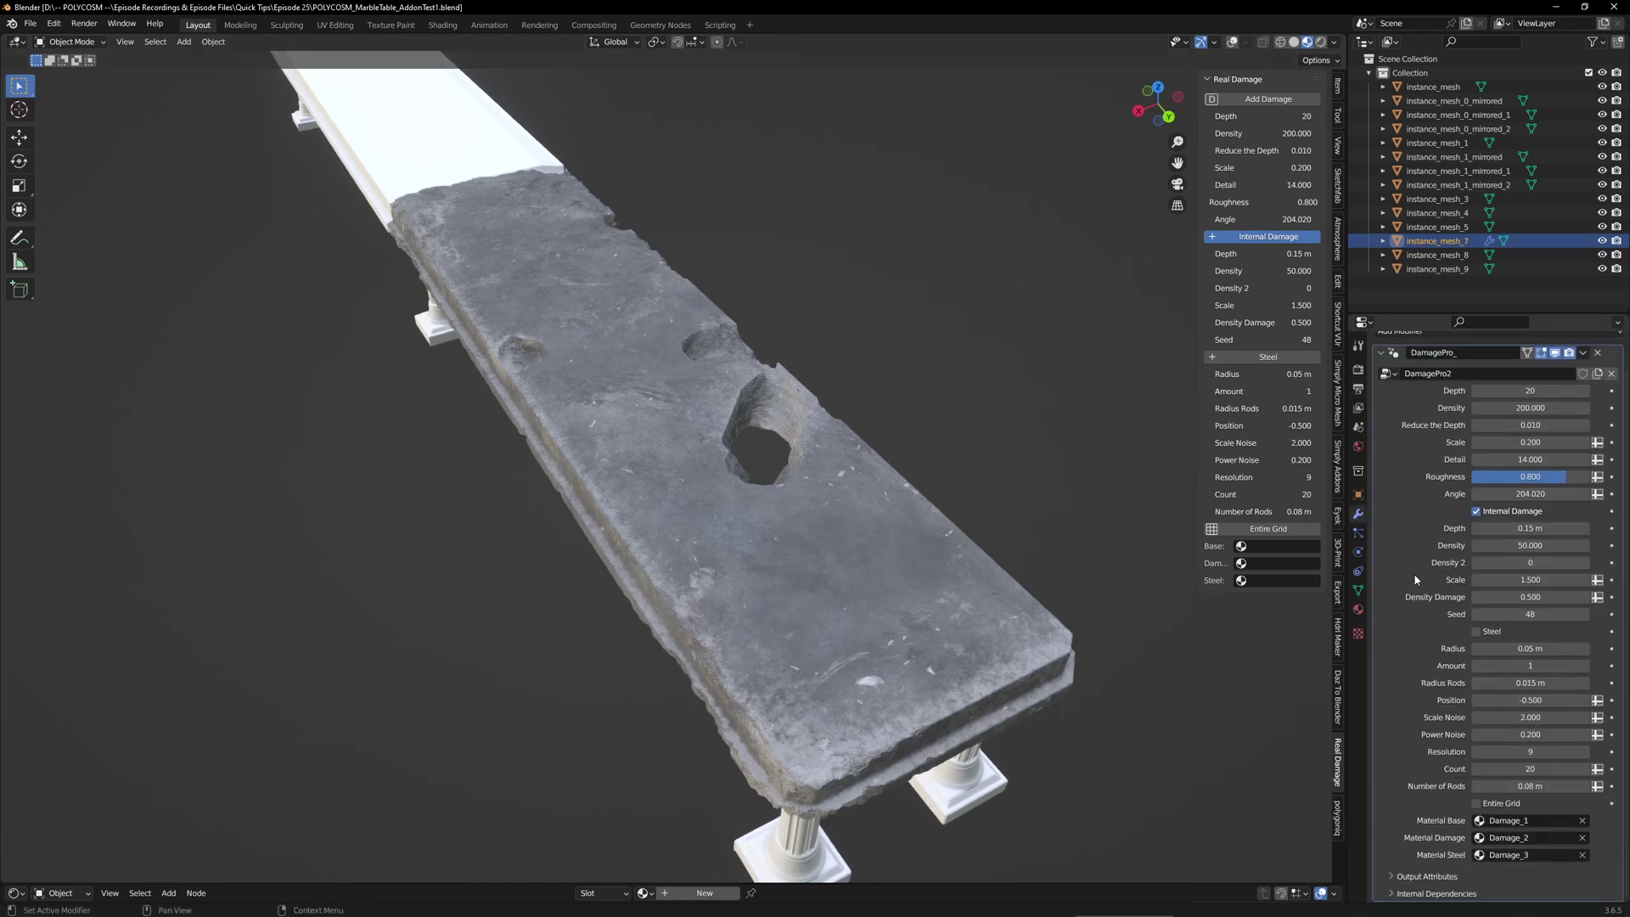
pyautogui.click(1504, 822)
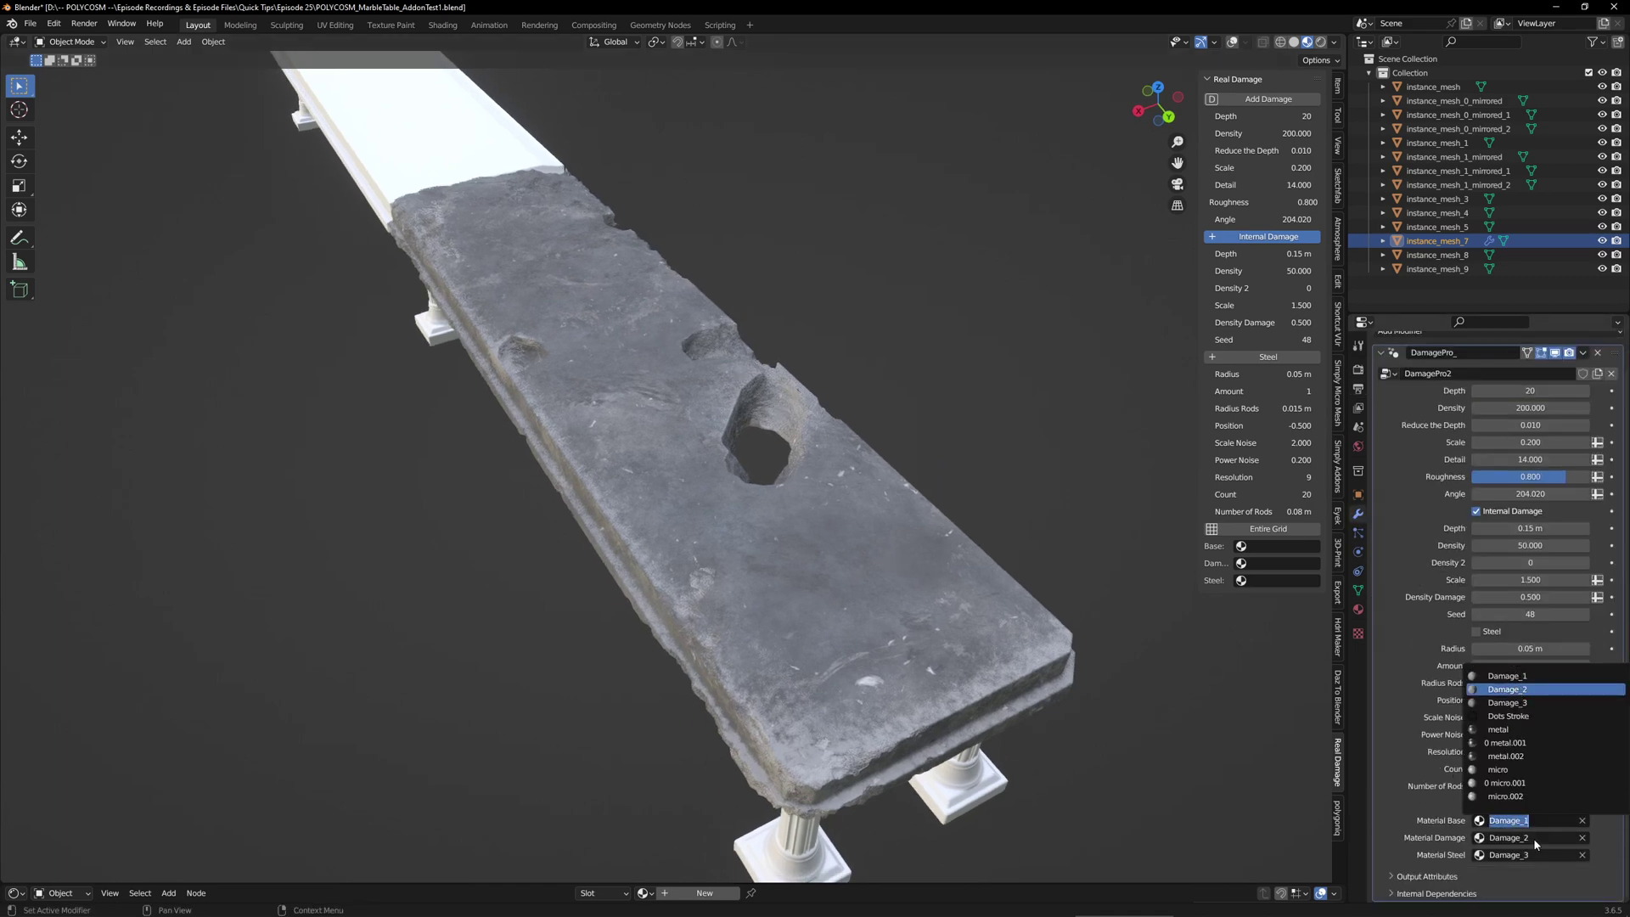
pyautogui.click(1505, 865)
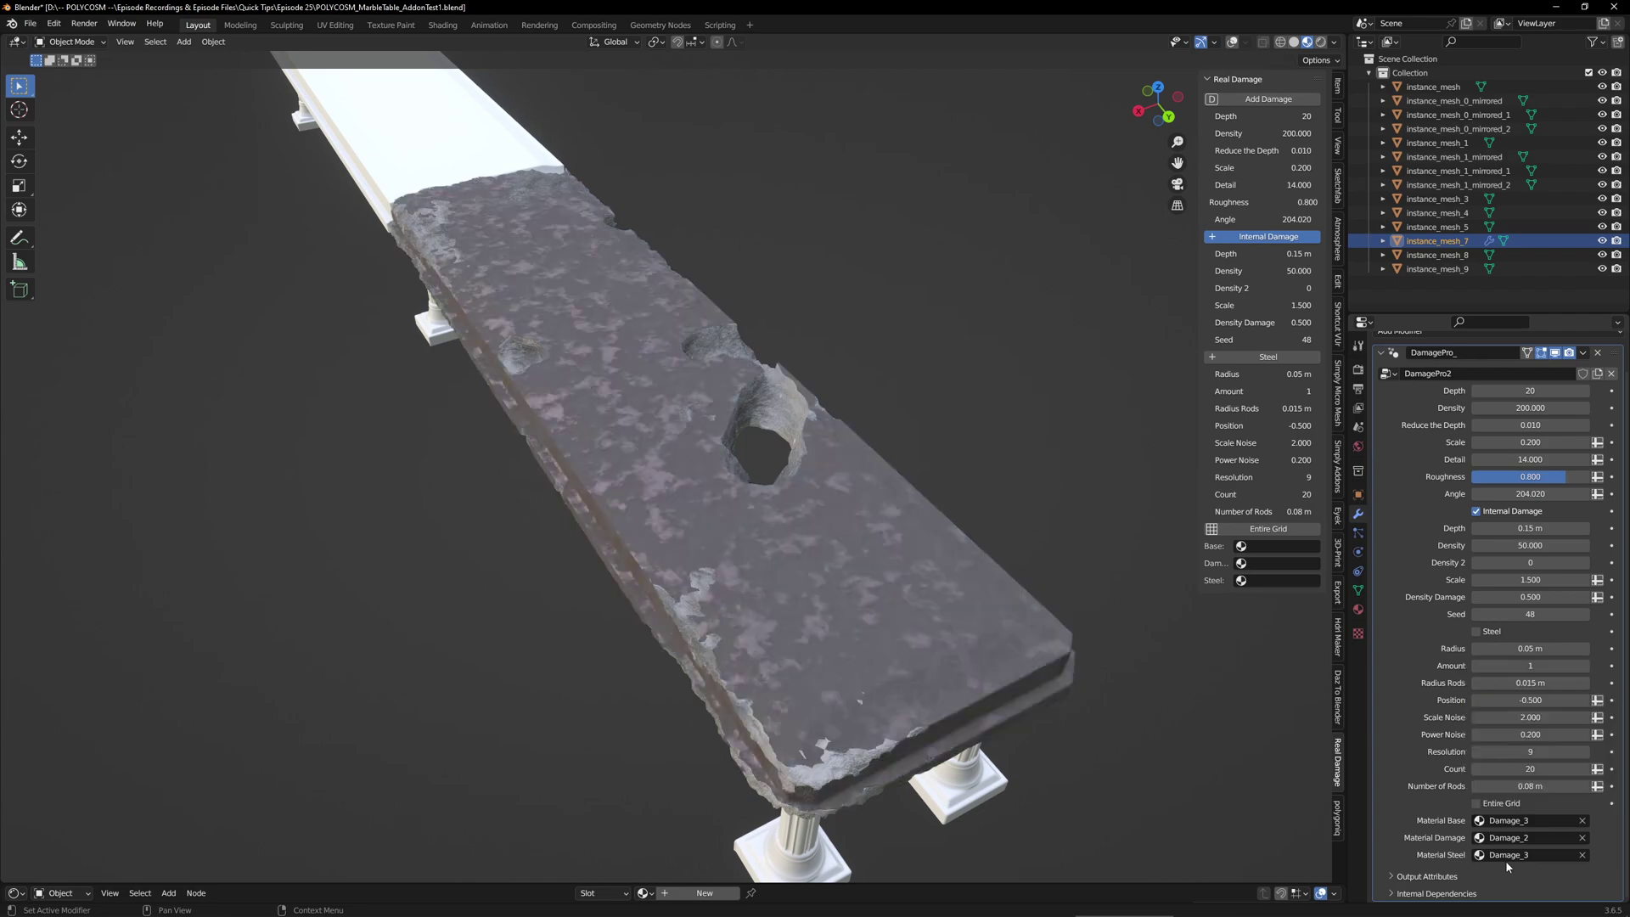
# Set the tabletop damage modifier's damage material to Damage_3
pyautogui.click(1505, 839)
pyautogui.click(1444, 869)
pyautogui.moveTo(1083, 774)
pyautogui.mouseDown(button='middle')
pyautogui.moveTo(983, 768)
pyautogui.moveTo(953, 659)
pyautogui.mouseUp(button='middle')
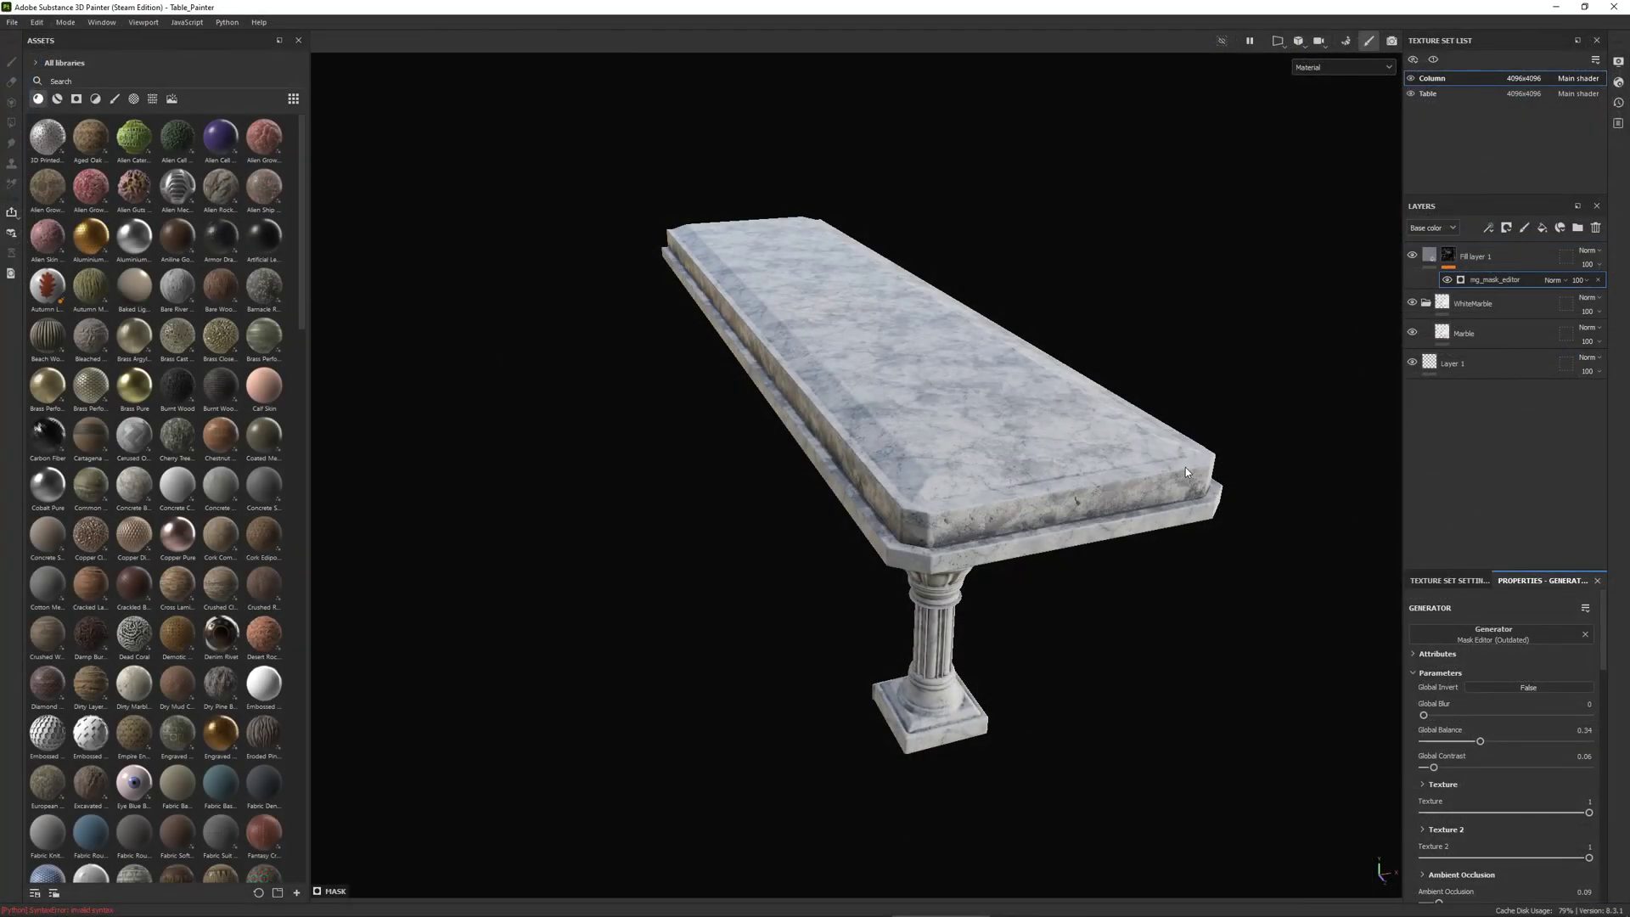
pyautogui.keyDown('alt'); pyautogui.moveTo(1186, 472); pyautogui.dragTo(1080, 507); pyautogui.keyUp('alt')
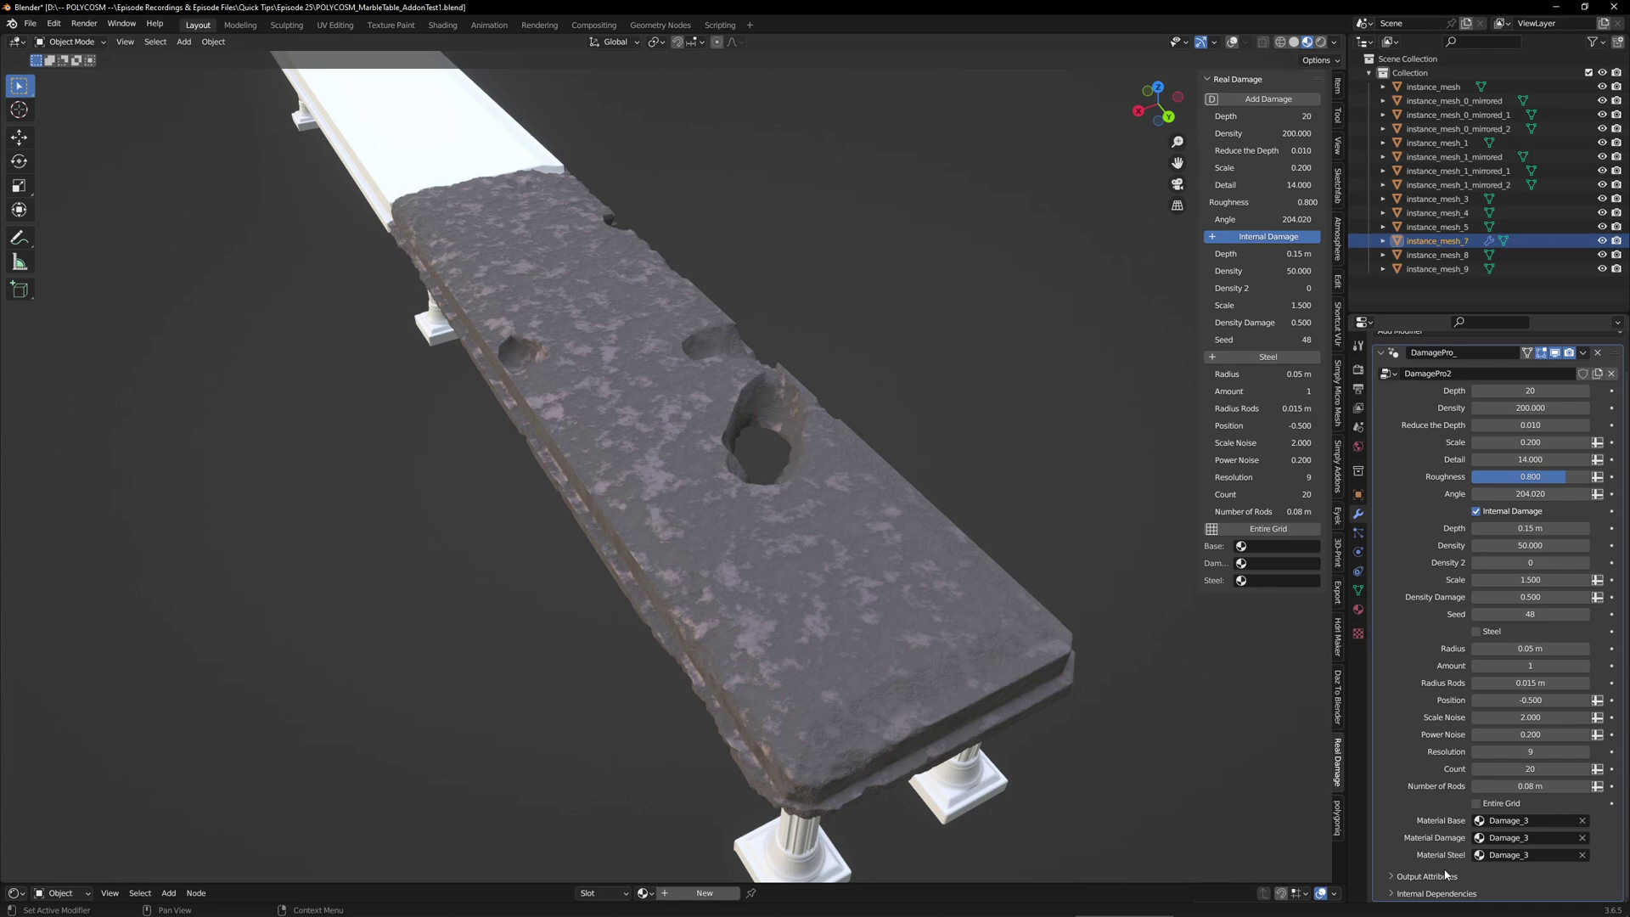
pyautogui.moveTo(1102, 781)
pyautogui.mouseDown(button='middle')
pyautogui.moveTo(931, 750)
pyautogui.moveTo(1062, 780)
pyautogui.moveTo(1101, 754)
pyautogui.moveTo(1076, 772)
pyautogui.mouseUp(button='middle')
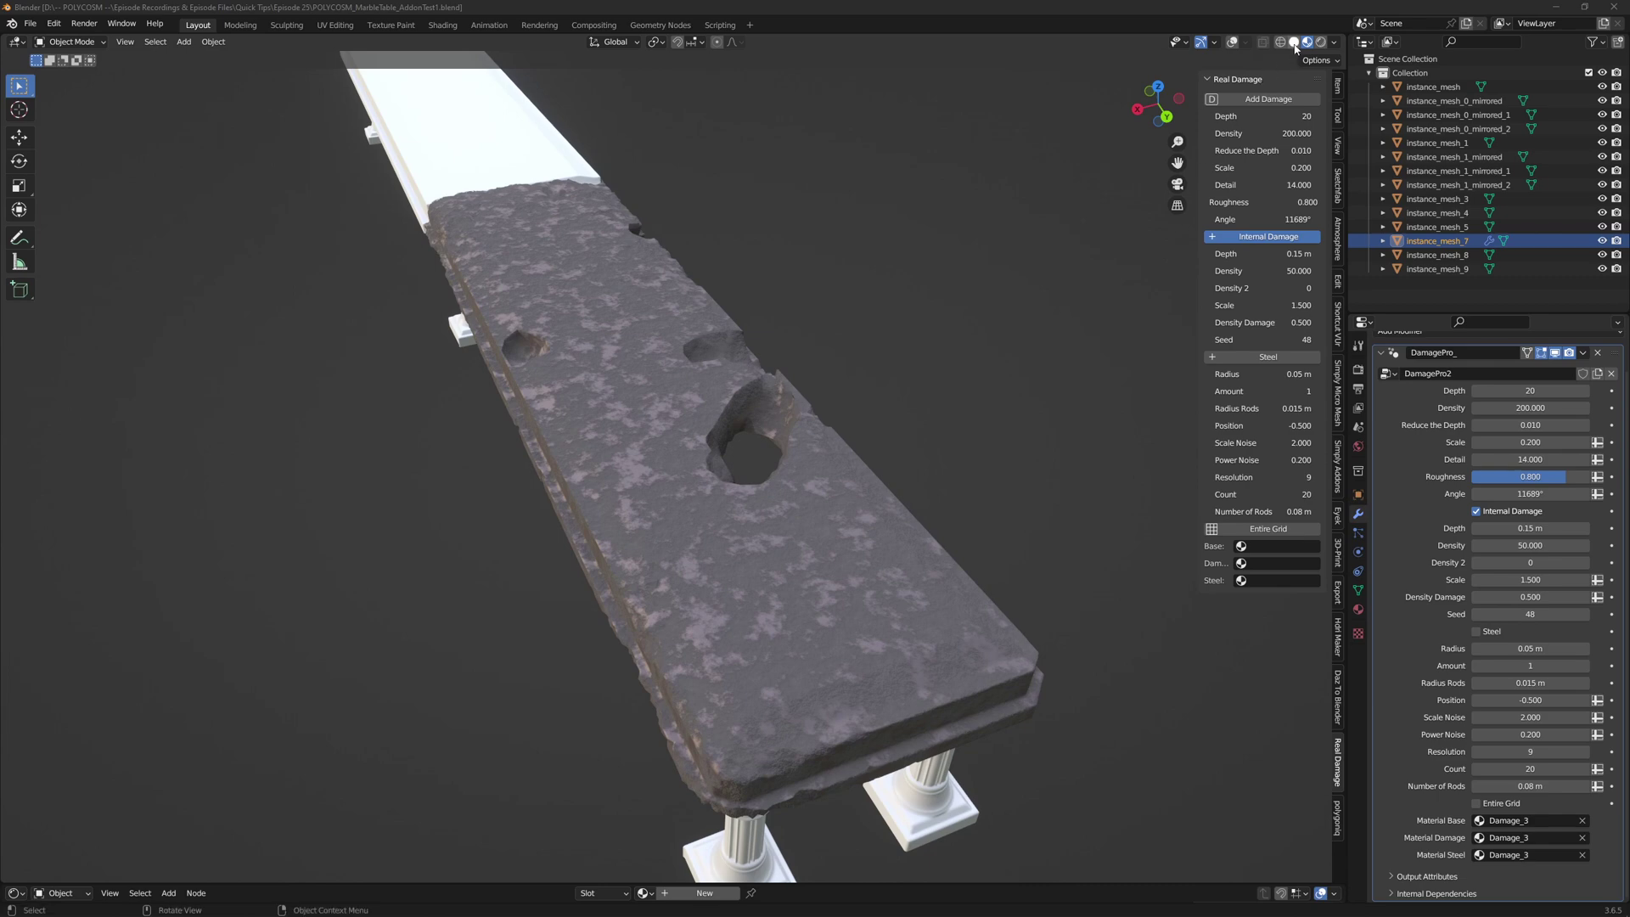
# Switch the viewport to Solid shading and show the overlays again
pyautogui.click(1294, 43)
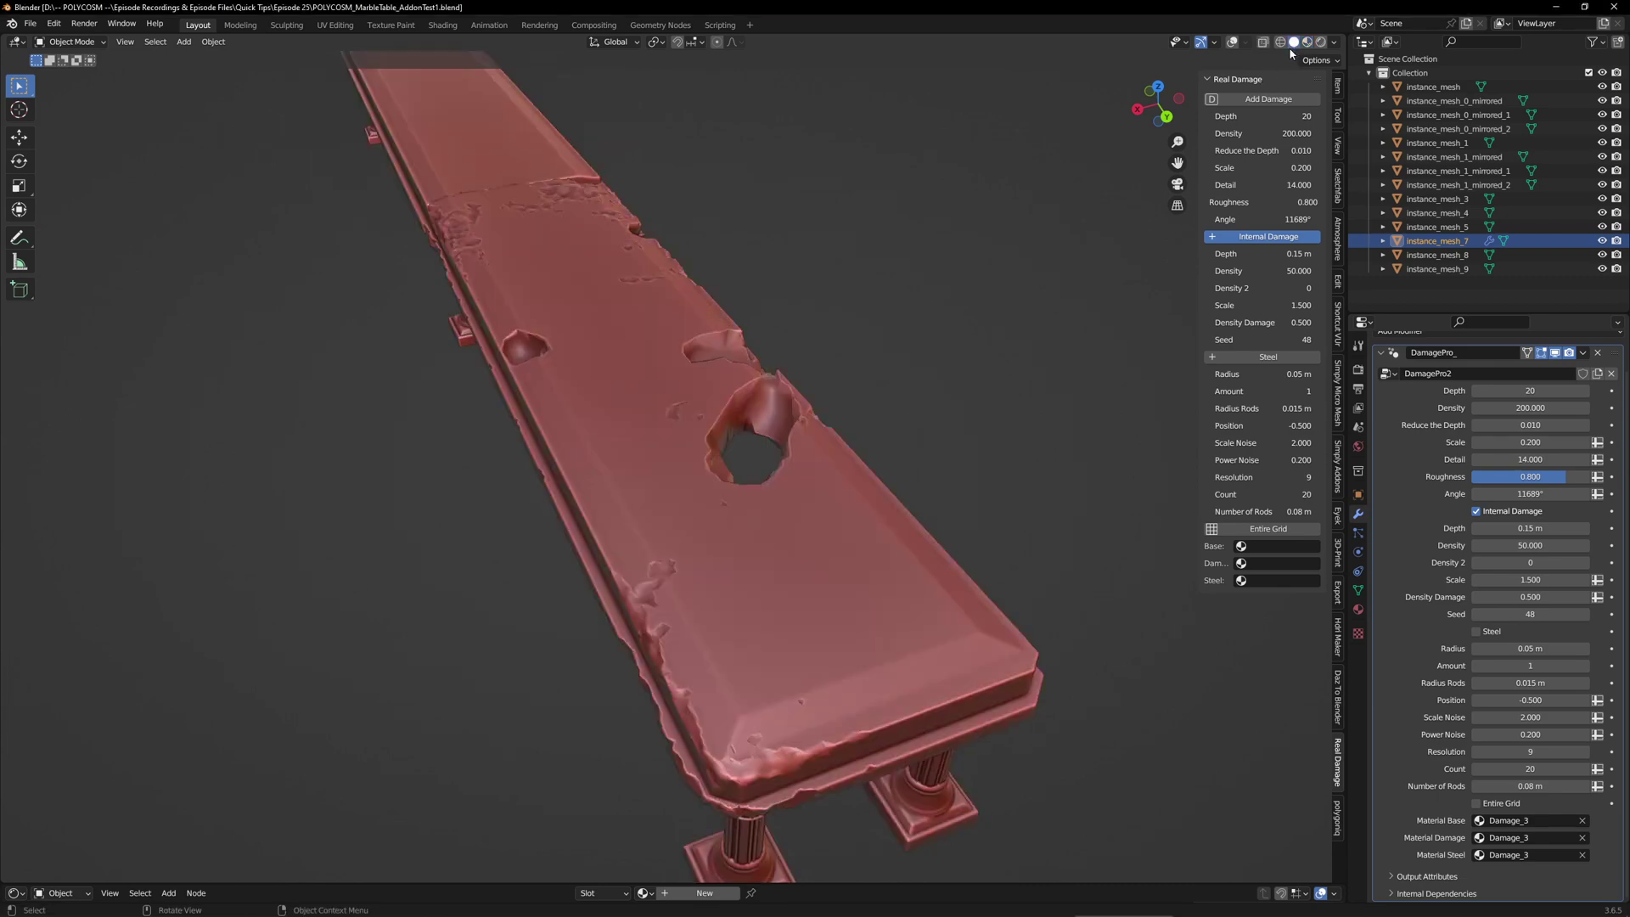
pyautogui.click(1230, 42)
pyautogui.scroll(-1, 956, 440)
pyautogui.moveTo(956, 441); pyautogui.dragTo(984, 578, button='middle')
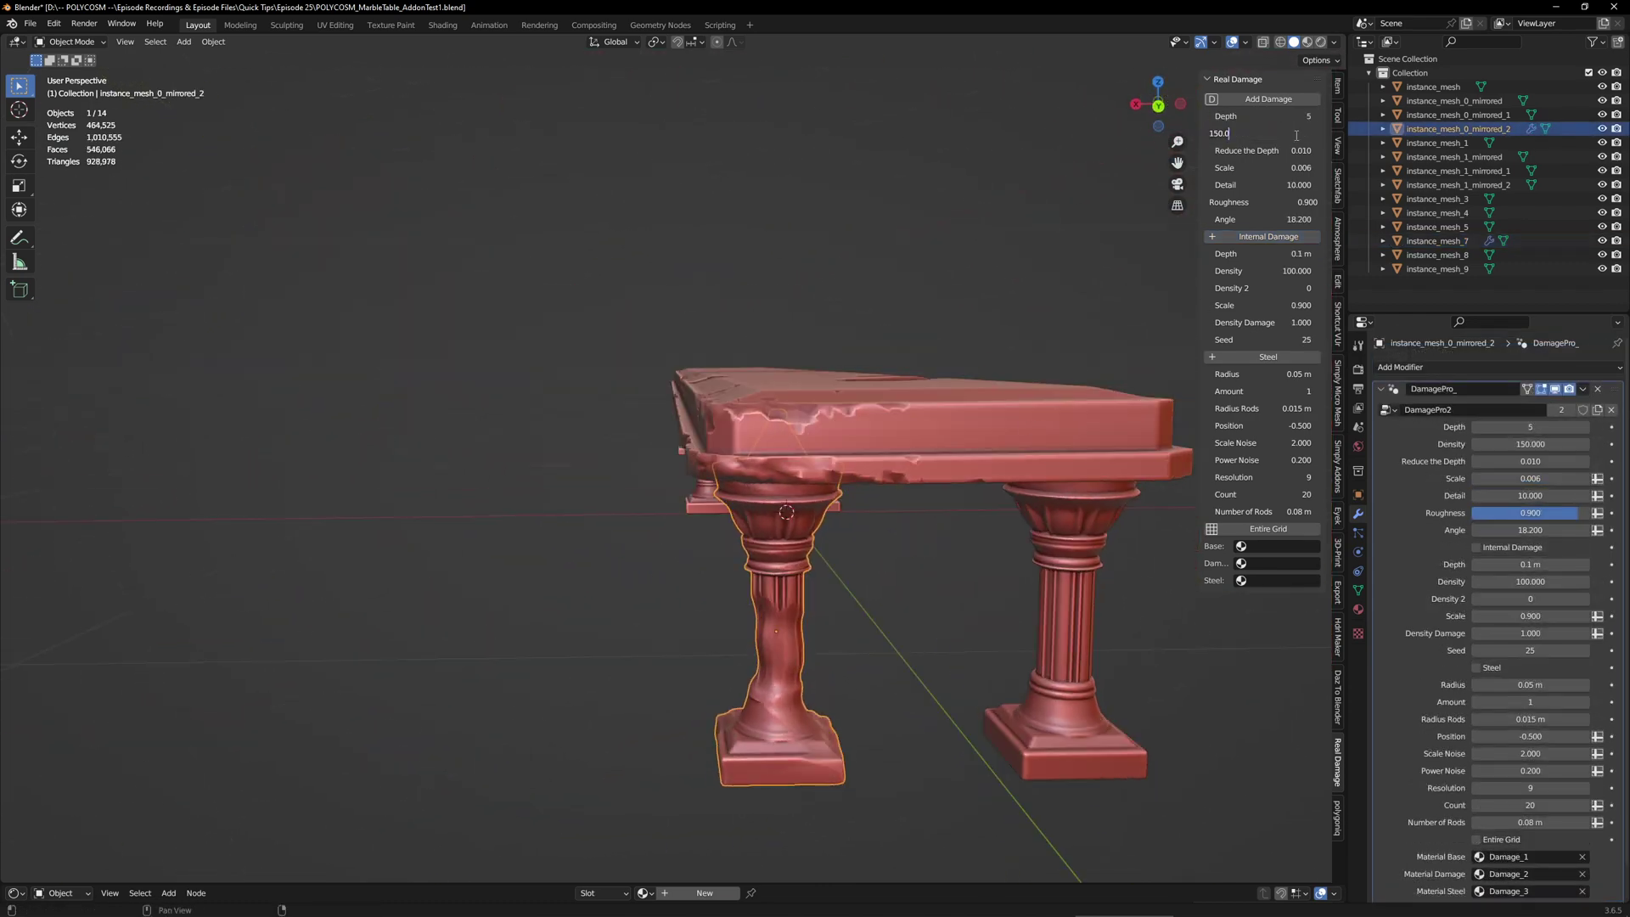
# Try a surface damage Density of 200 and a Depth of 10 on the front column
pyautogui.press('BackSpace')
pyautogui.press('BackSpace')
pyautogui.press('BackSpace')
pyautogui.press('BackSpace')
pyautogui.press('BackSpace')
pyautogui.write('200')
pyautogui.press('Return')
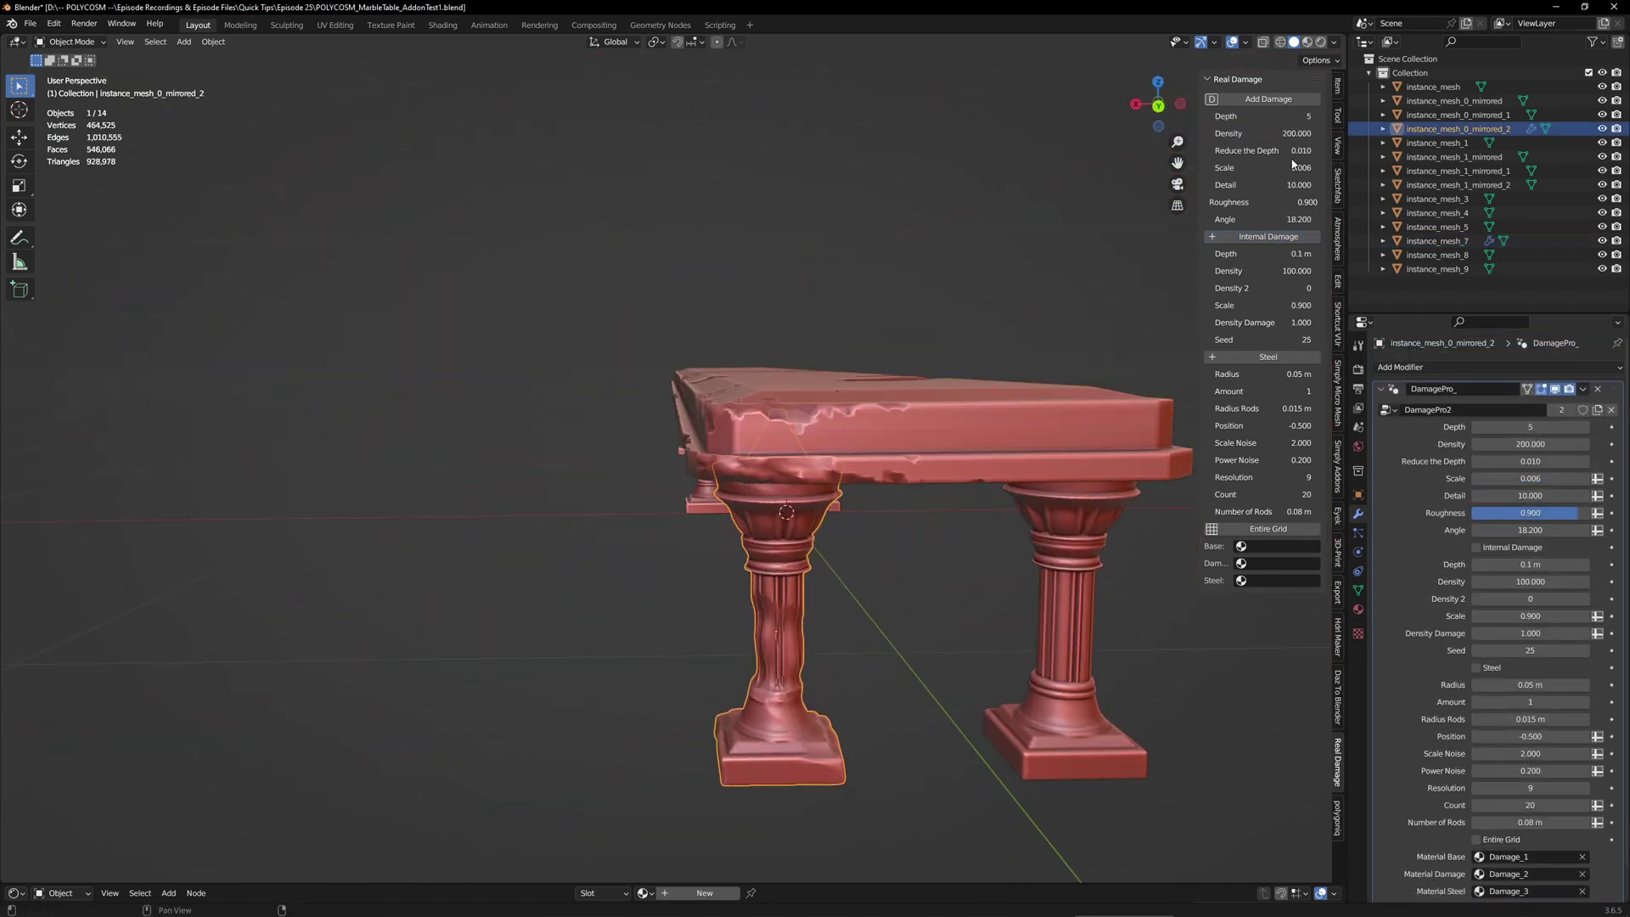
pyautogui.write('10')
pyautogui.press('Return')
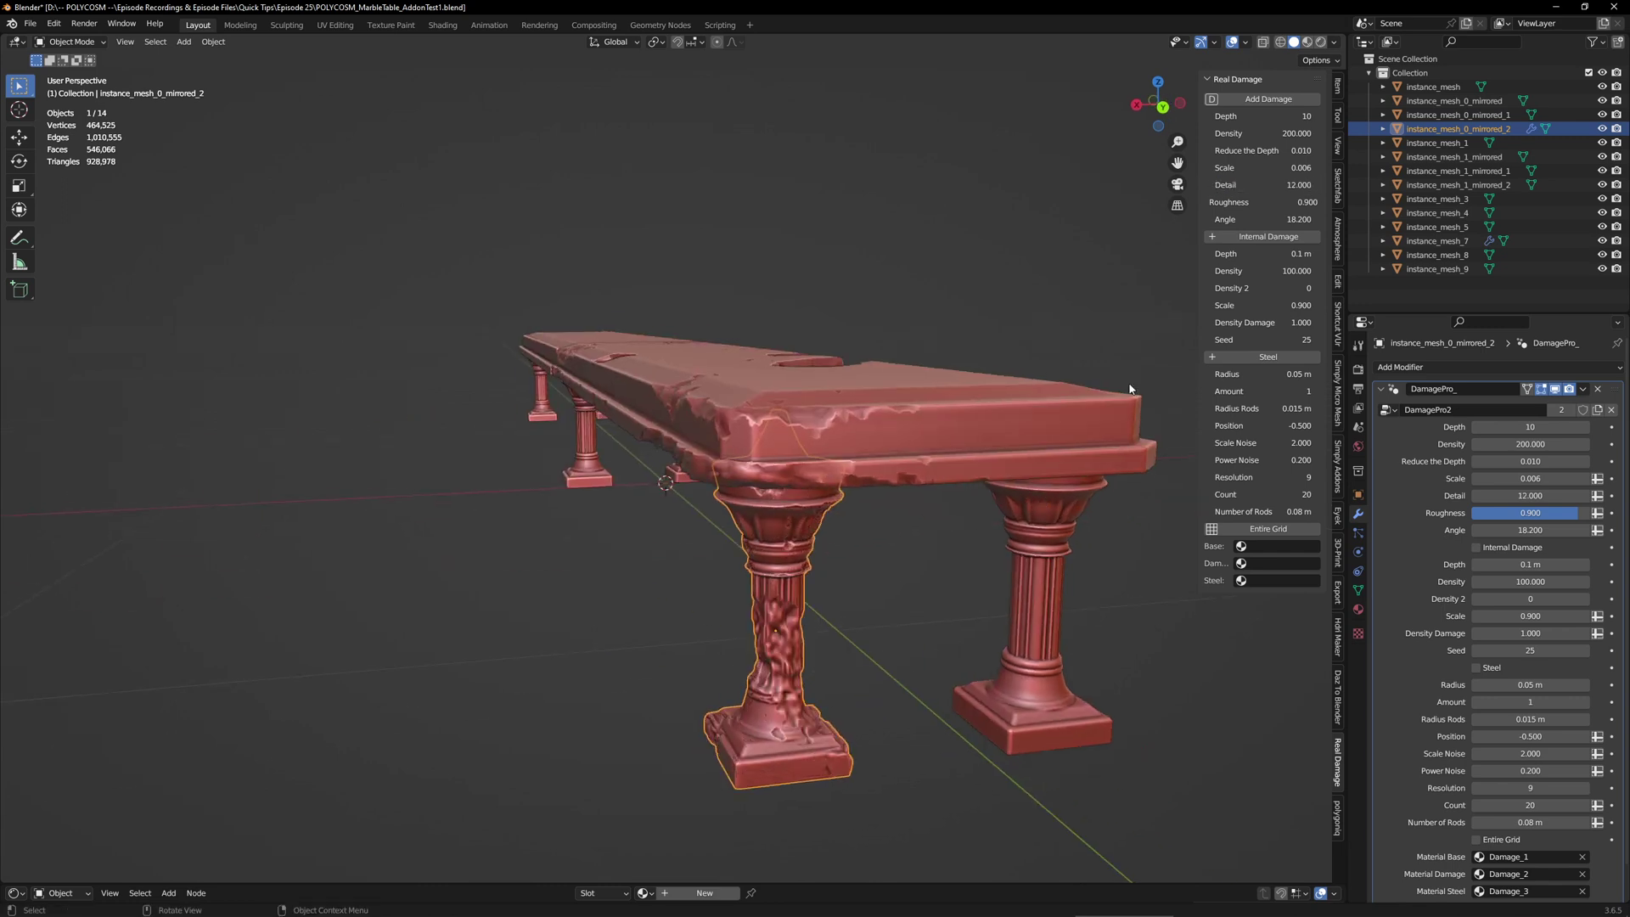
# Try damage Scale values of 0.004 and 0.002 with Detail 15 on the front column
pyautogui.click(1259, 168)
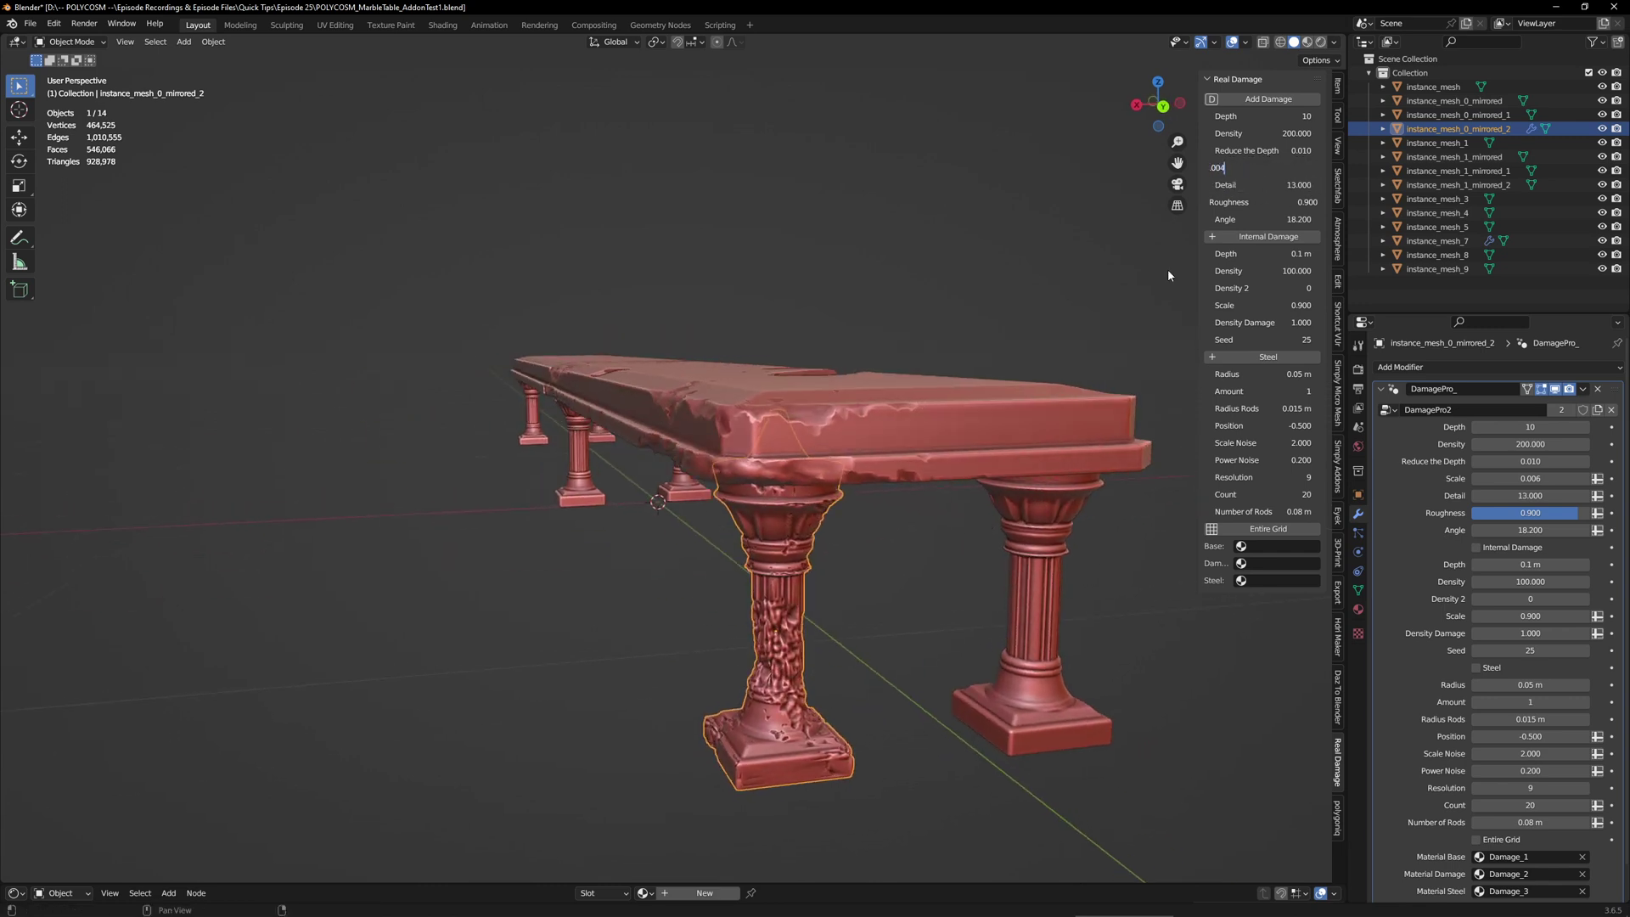
pyautogui.write('.004')
pyautogui.press('Return')
pyautogui.click(1262, 186)
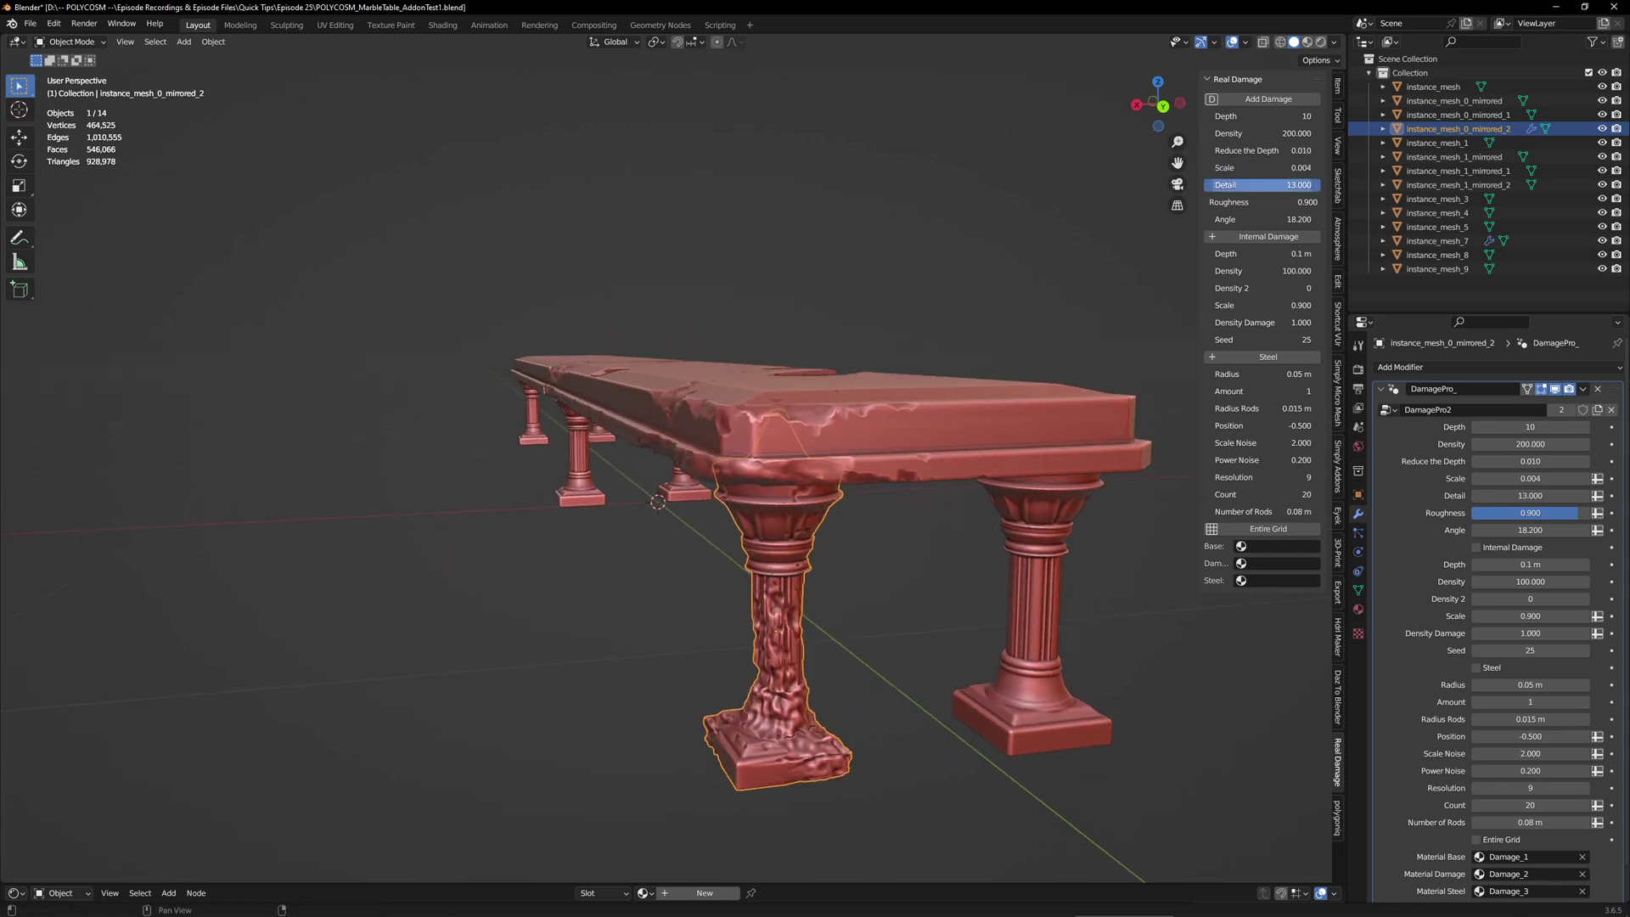
pyautogui.press('BackSpace')
pyautogui.write('2')
pyautogui.press('Return')
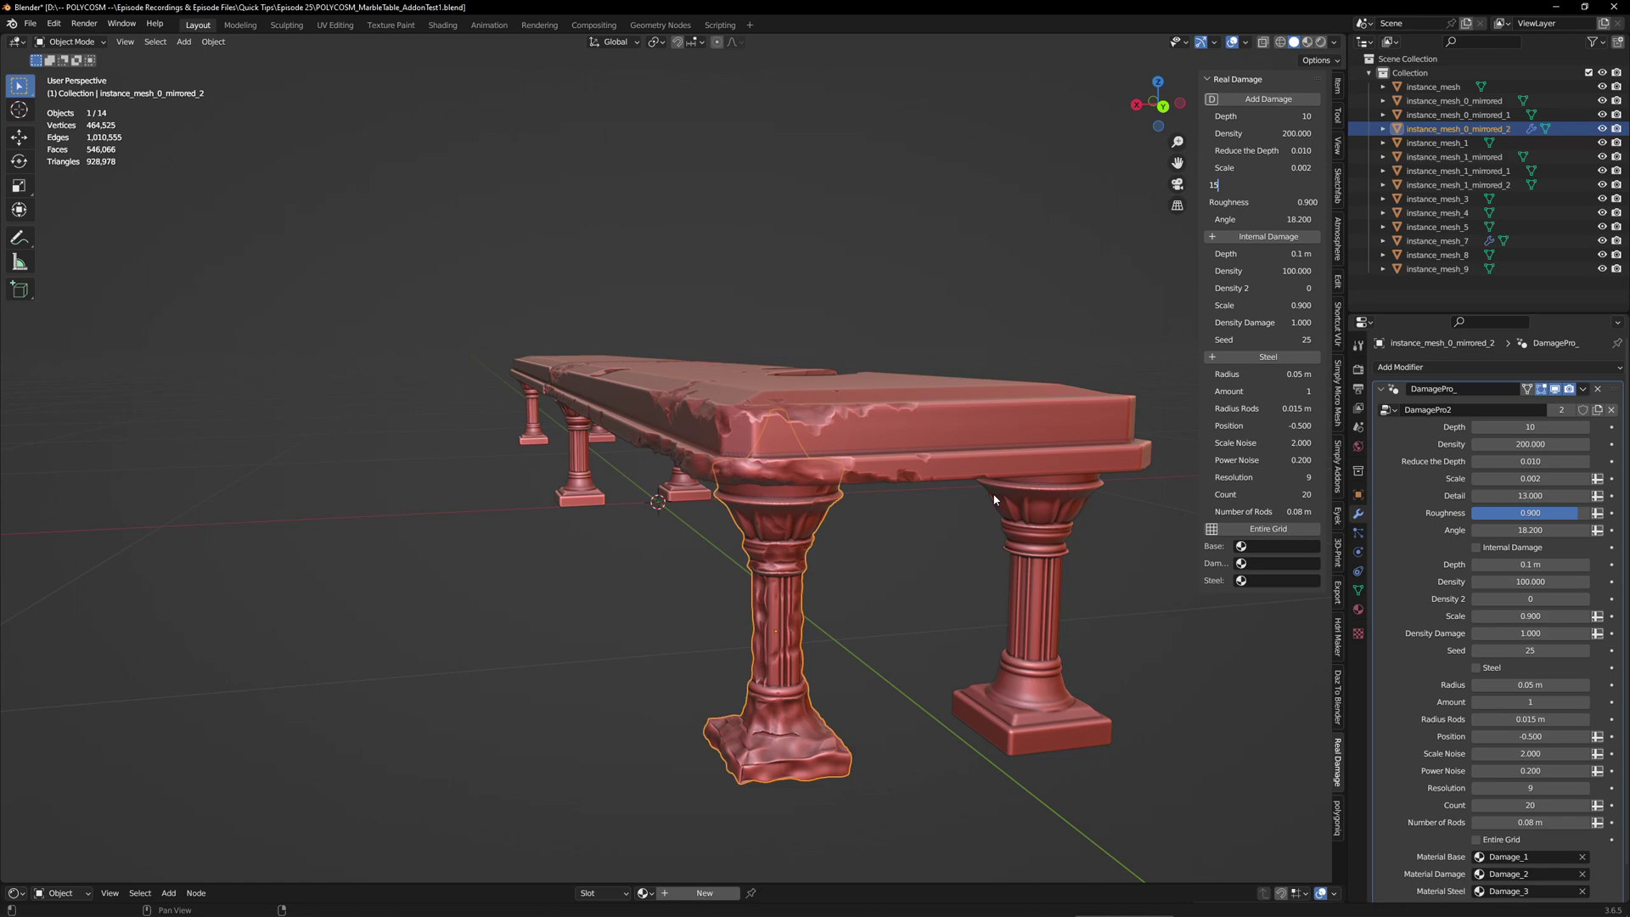
pyautogui.press('Return')
pyautogui.moveTo(995, 499); pyautogui.dragTo(915, 670, button='middle')
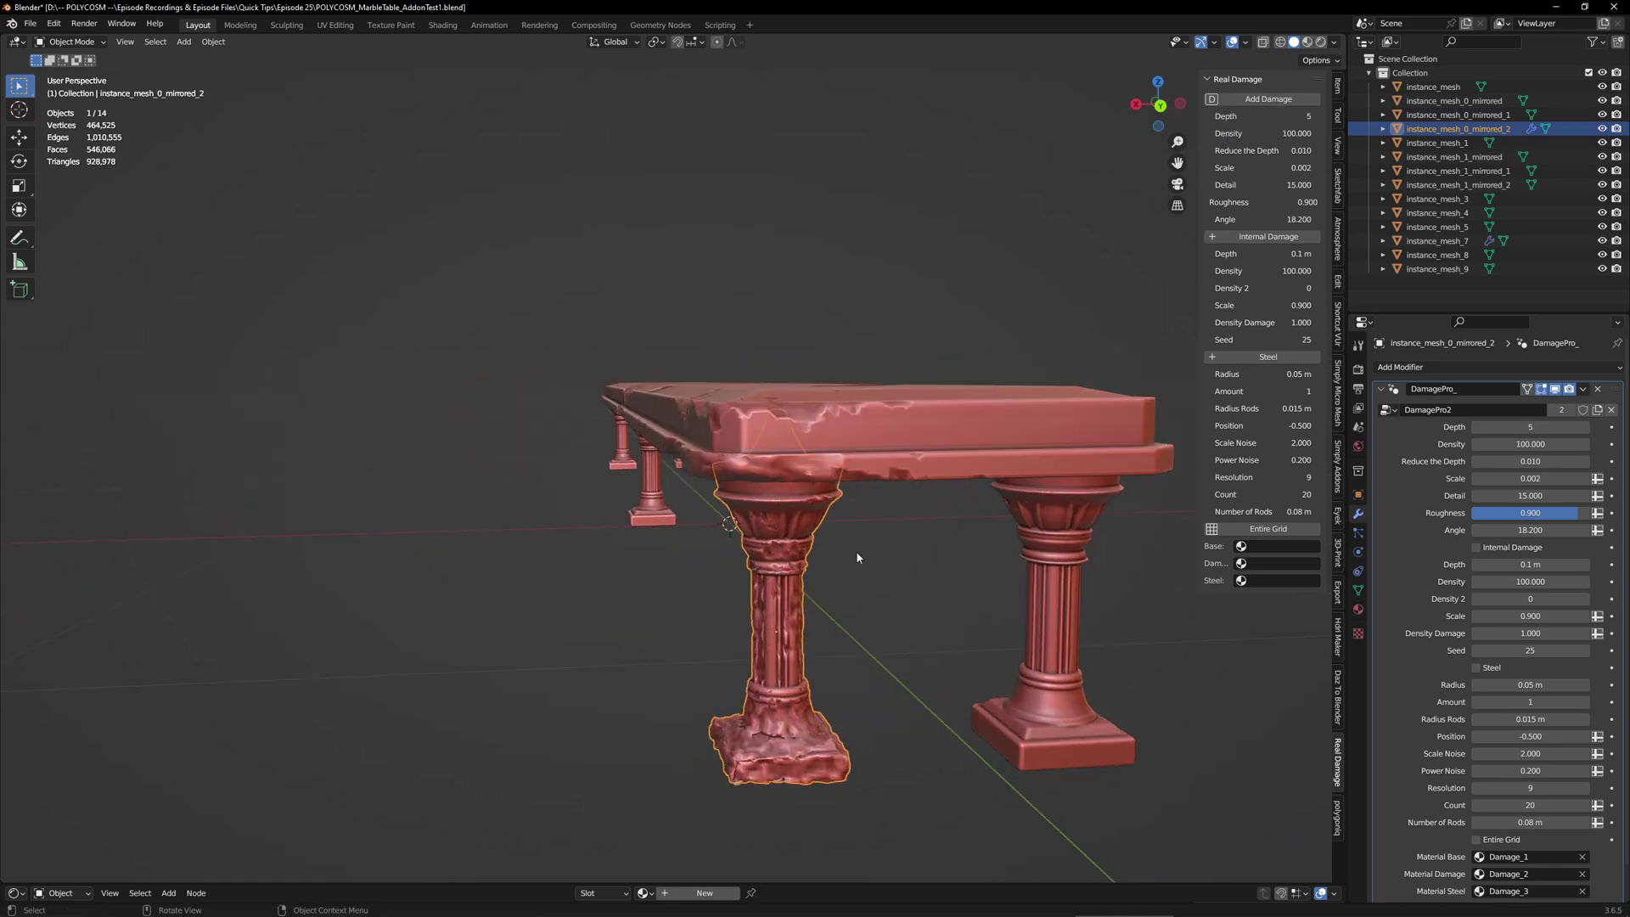
# Set the front column's surface damage to Scale 0.020, Detail 15 and Roughness 0.950
pyautogui.press('Return')
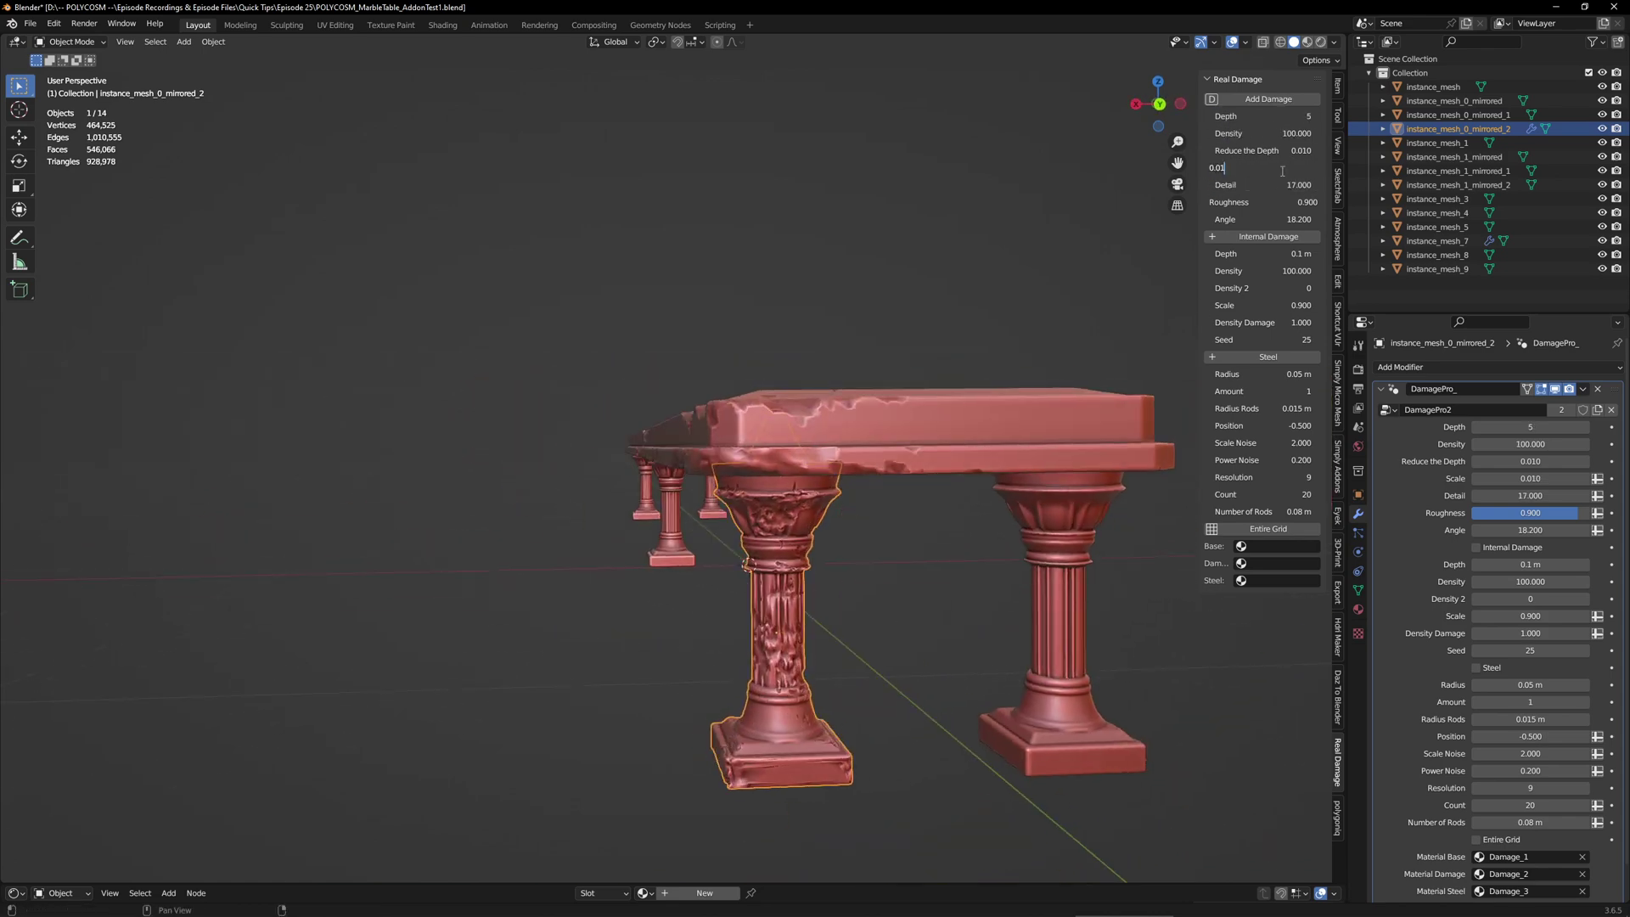
pyautogui.moveTo(957, 602); pyautogui.dragTo(968, 609, button='middle')
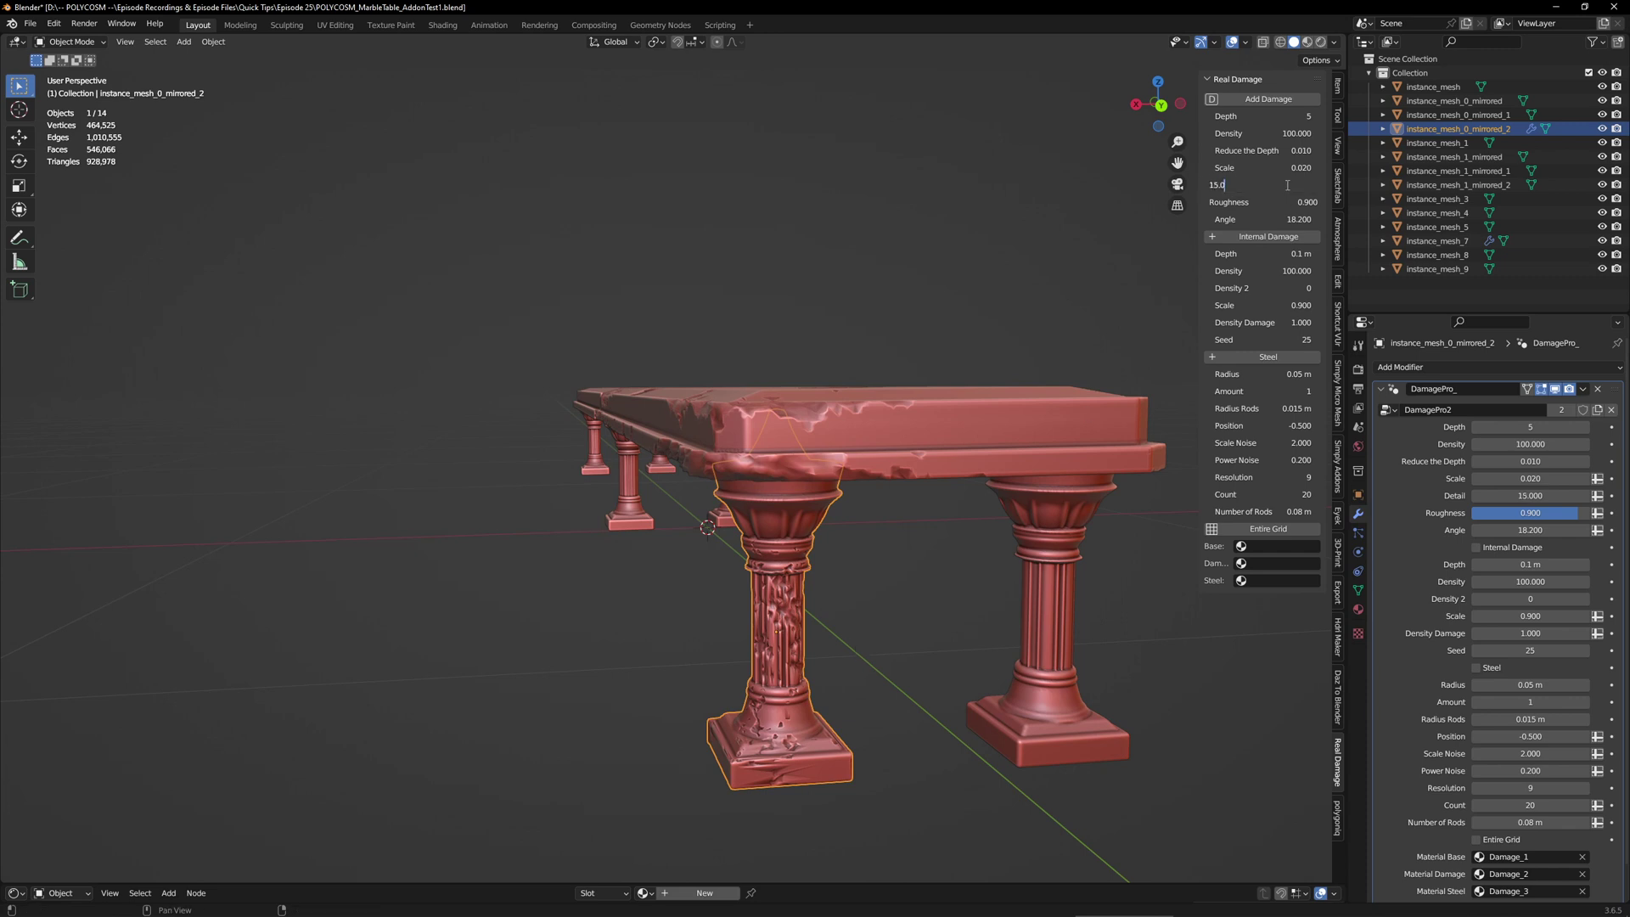
pyautogui.write('15')
pyautogui.press('Return')
pyautogui.moveTo(1271, 201); pyautogui.dragTo(1277, 202)
pyautogui.moveTo(1006, 676)
pyautogui.mouseDown(button='middle')
pyautogui.moveTo(1045, 671)
pyautogui.moveTo(1021, 679)
pyautogui.mouseUp(button='middle')
# Set the Angle of the front column's surface damage to 10
pyautogui.click(1268, 220)
pyautogui.write('200')
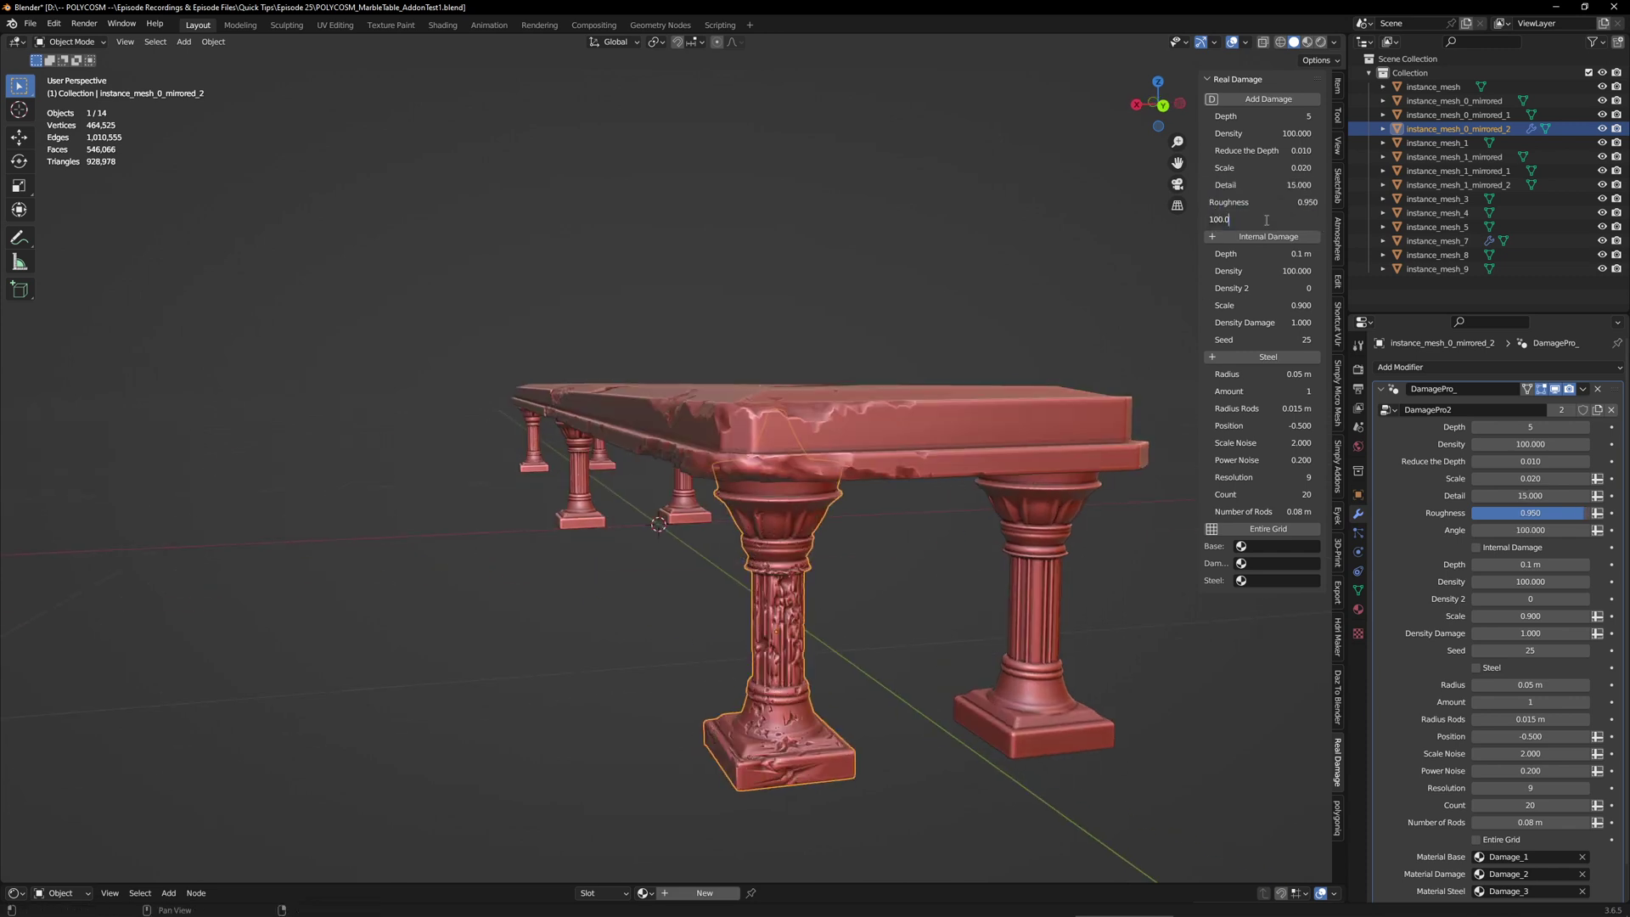
pyautogui.press('Return')
pyautogui.click(1265, 219)
pyautogui.write('10')
pyautogui.press('Return')
pyautogui.moveTo(1197, 318); pyautogui.dragTo(1182, 318, button='middle')
# Try a Depth of 10 and a Density of 130 for the front column's surface damage
pyautogui.click(1267, 116)
pyautogui.write('10')
pyautogui.press('Return')
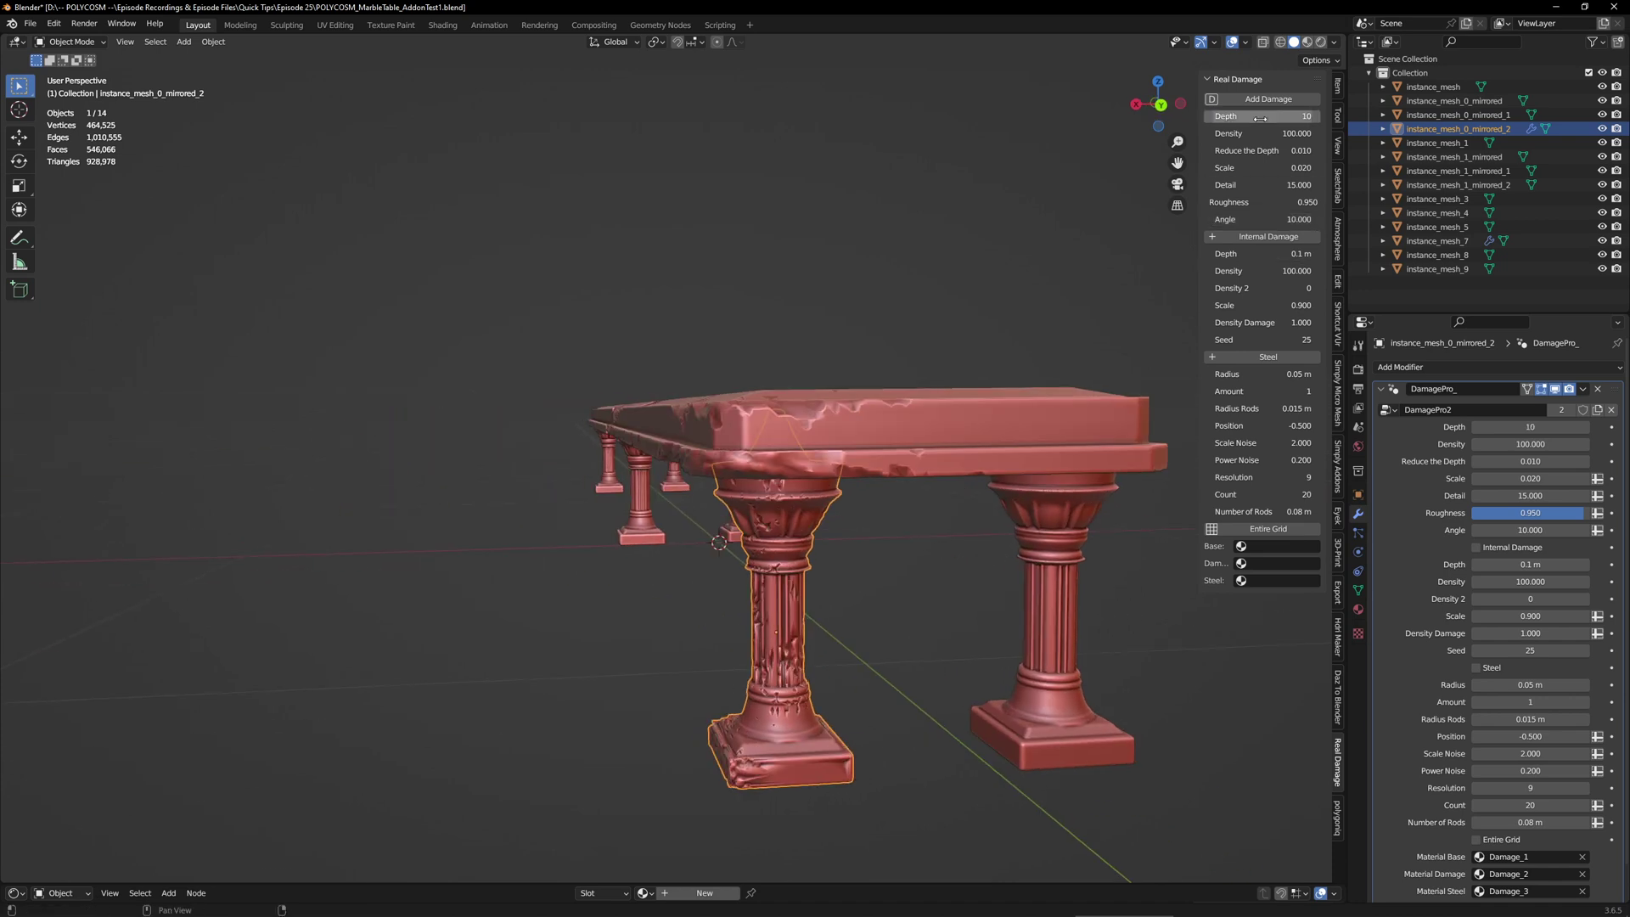
pyautogui.click(1273, 134)
pyautogui.press('BackSpace')
pyautogui.press('BackSpace')
pyautogui.press('BackSpace')
pyautogui.press('BackSpace')
pyautogui.write('30')
pyautogui.press('Return')
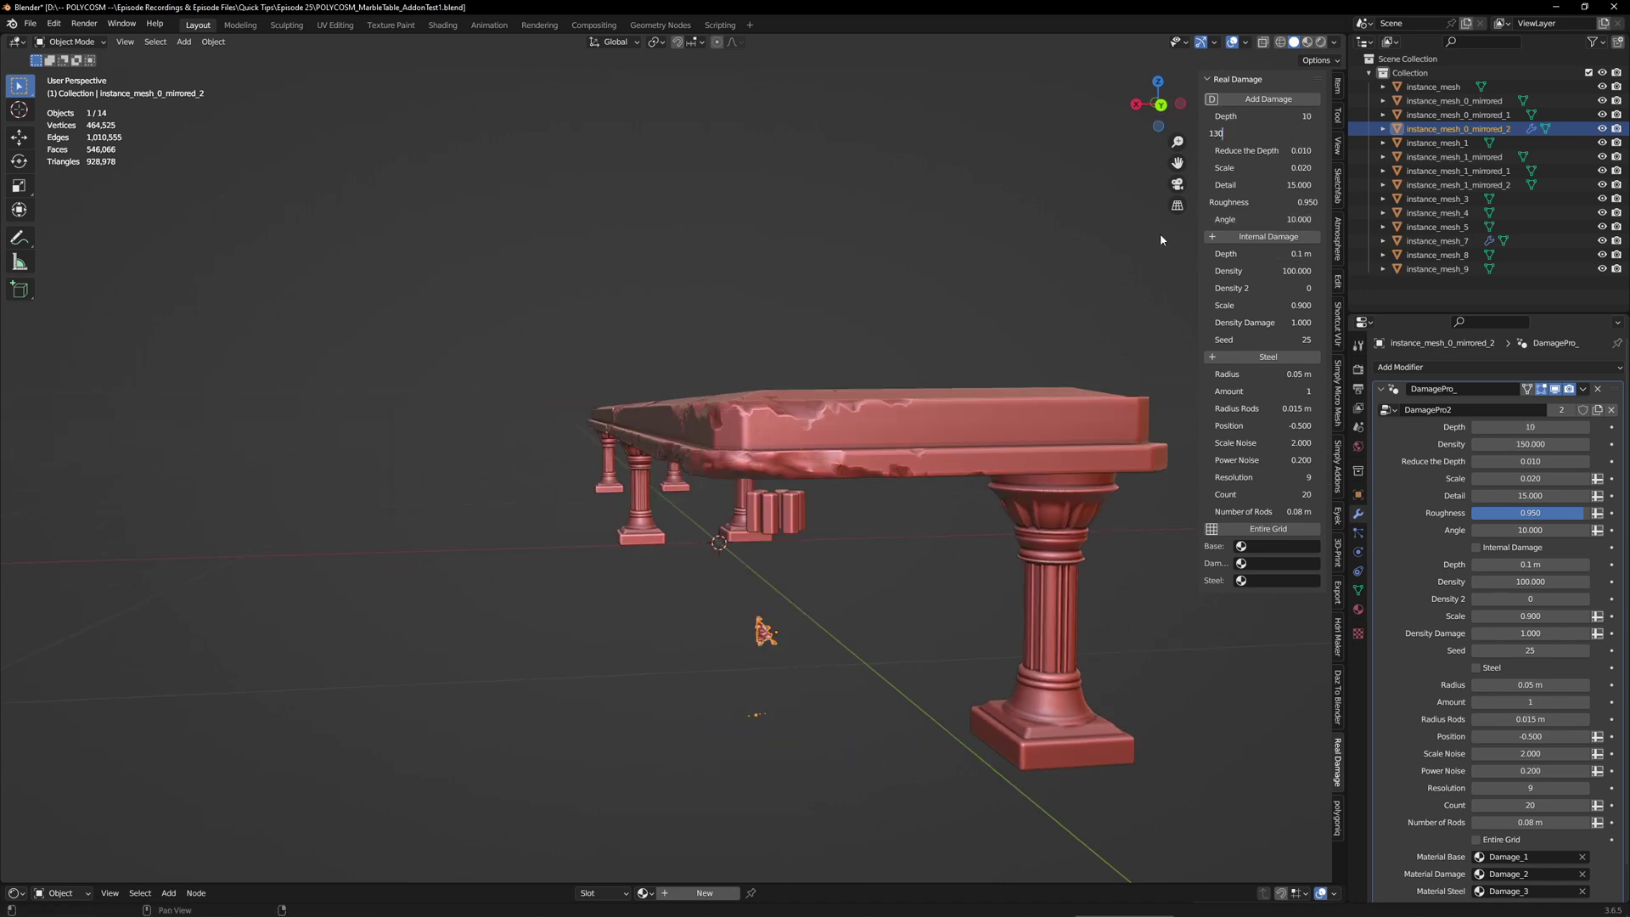
pyautogui.moveTo(807, 692); pyautogui.dragTo(849, 679, button='middle')
# Adjust the front column's damage Density to 140 and set its Scale to 0.001
pyautogui.moveTo(1263, 133); pyautogui.dragTo(1257, 171)
pyautogui.click(1256, 170)
pyautogui.write('0.001')
pyautogui.press('Return')
pyautogui.moveTo(1078, 579); pyautogui.dragTo(1096, 562, button='middle')
# Test surface damage Depth values of 8, 0, 1 and 2 on the front column and settle on 3
pyautogui.click(1280, 118)
pyautogui.write('8')
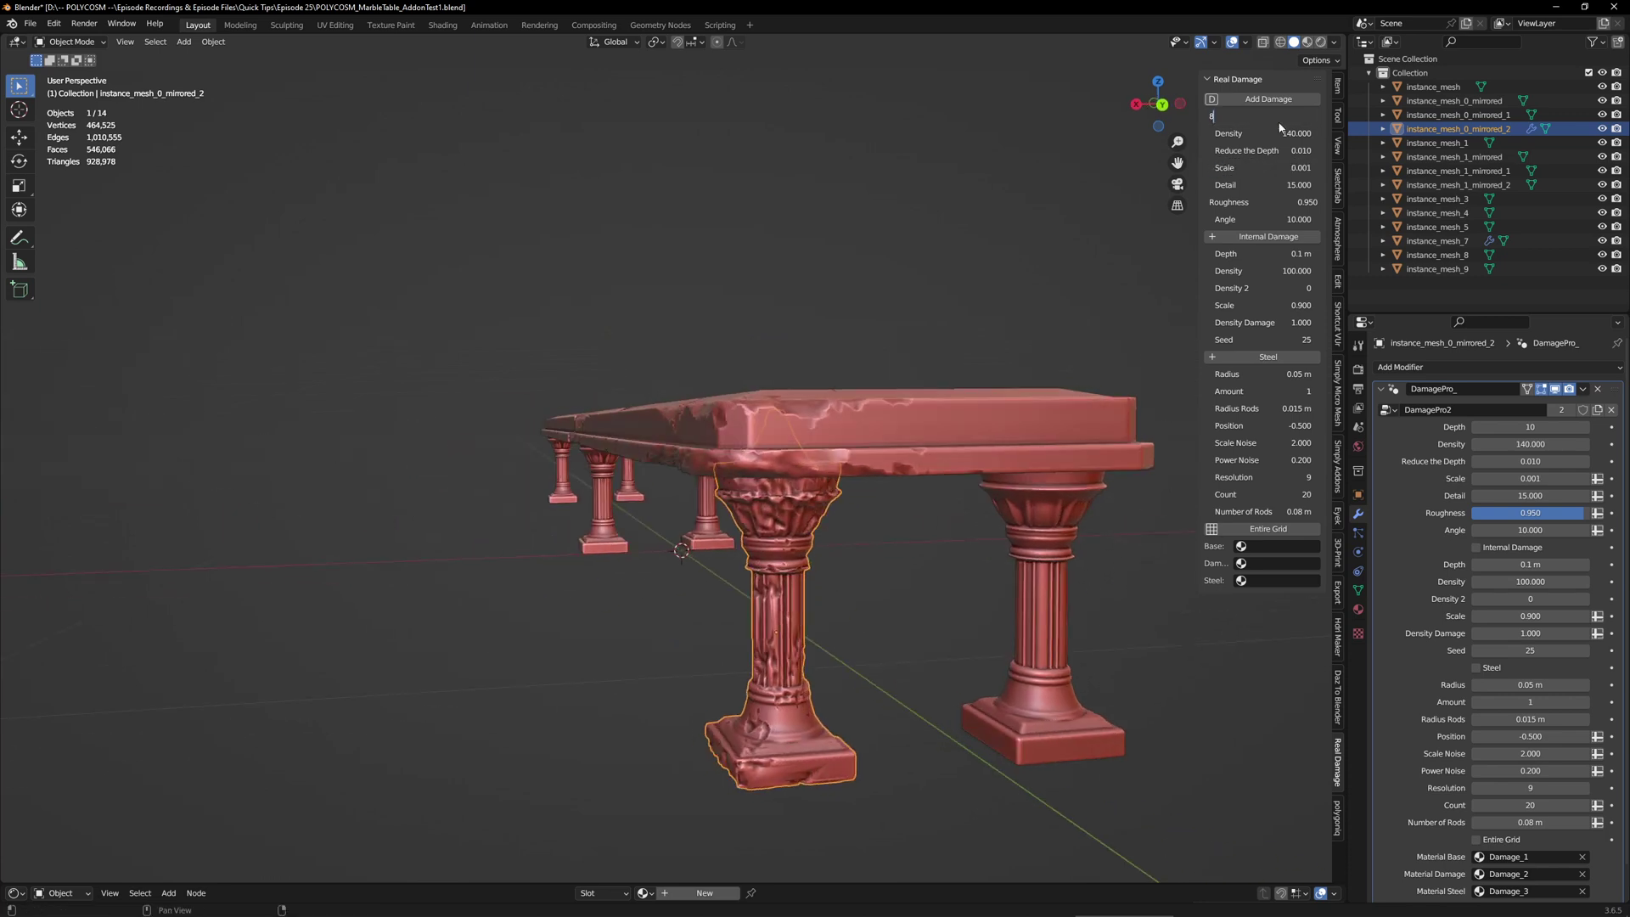
pyautogui.press('Return')
pyautogui.click(1282, 116)
pyautogui.write('0')
pyautogui.press('Return')
pyautogui.click(1281, 117)
pyautogui.write('1')
pyautogui.press('Return')
pyautogui.click(1290, 120)
pyautogui.write('2')
pyautogui.press('Return')
pyautogui.write('3')
pyautogui.press('Return')
# Set the front column's Reduce the Depth to 0.005 and its Roughness to 0.8
pyautogui.moveTo(1256, 150); pyautogui.dragTo(1267, 150)
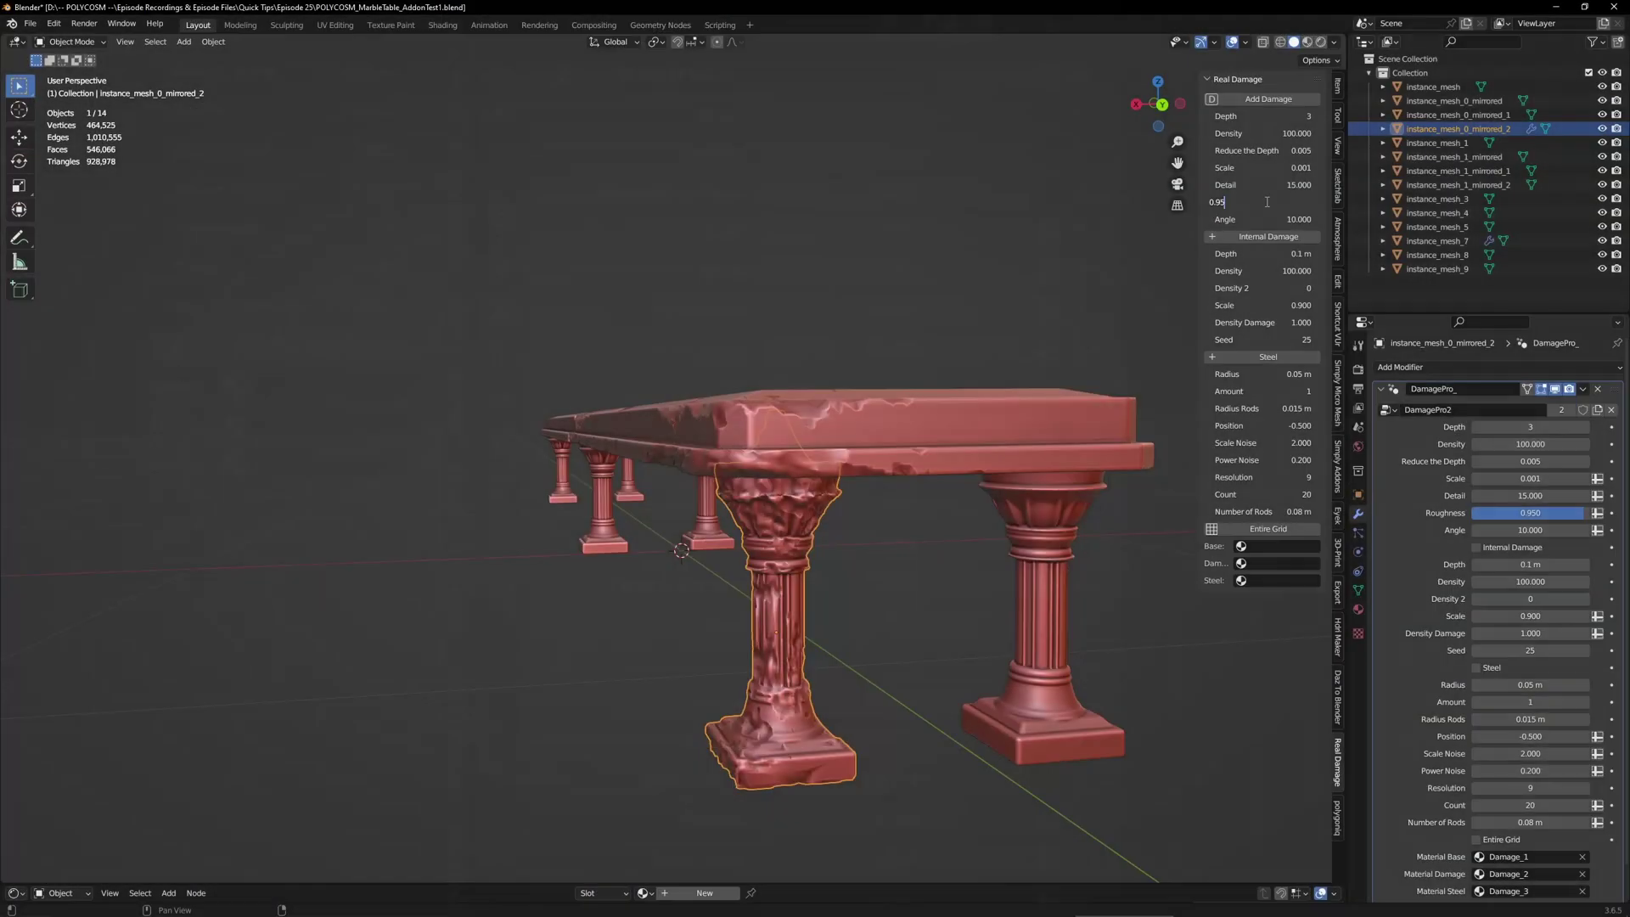
pyautogui.moveTo(1299, 202); pyautogui.dragTo(1267, 202)
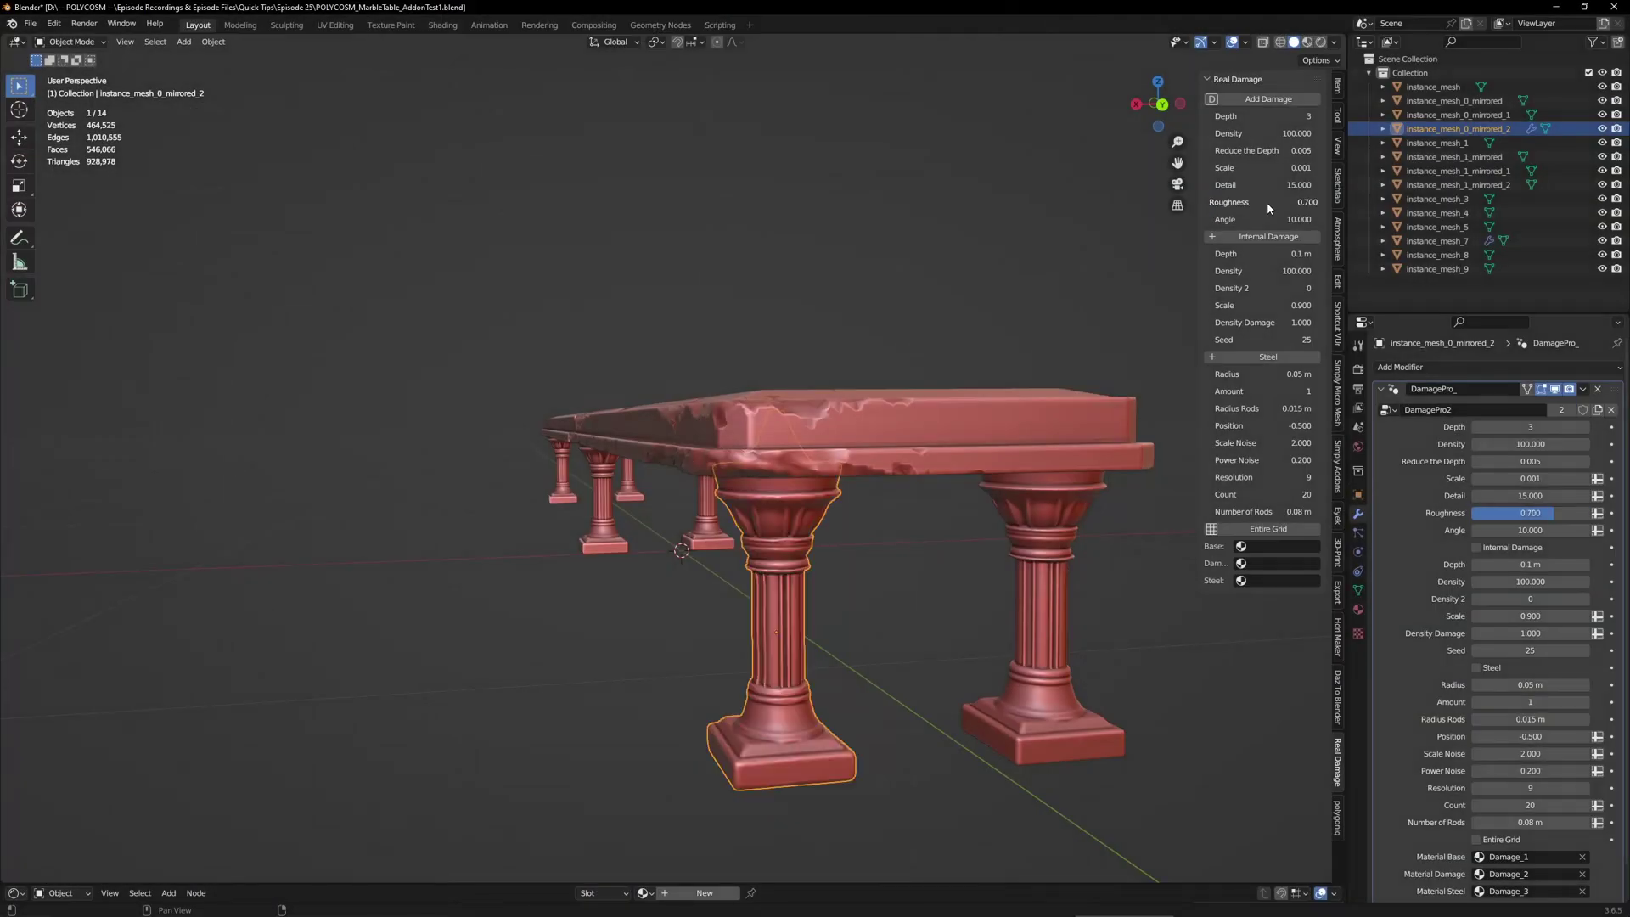
pyautogui.click(1268, 203)
pyautogui.write('.8')
pyautogui.press('Return')
pyautogui.click(1287, 168)
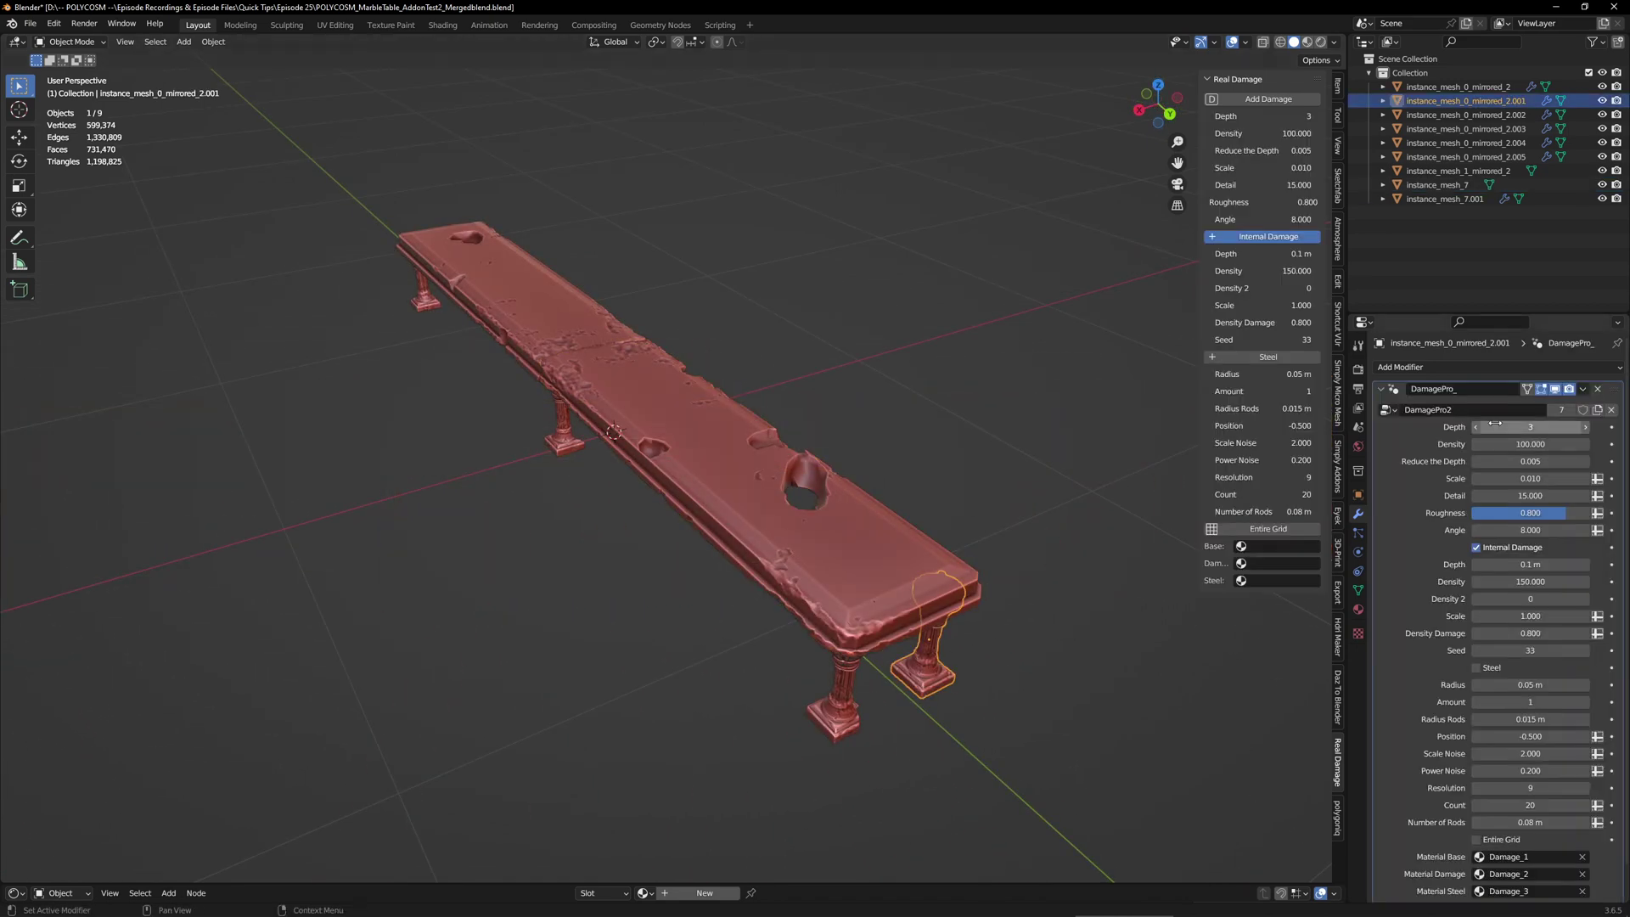
# Apply the DamagePro modifier on the damaged table columns one after another
pyautogui.rightClick(1494, 424)
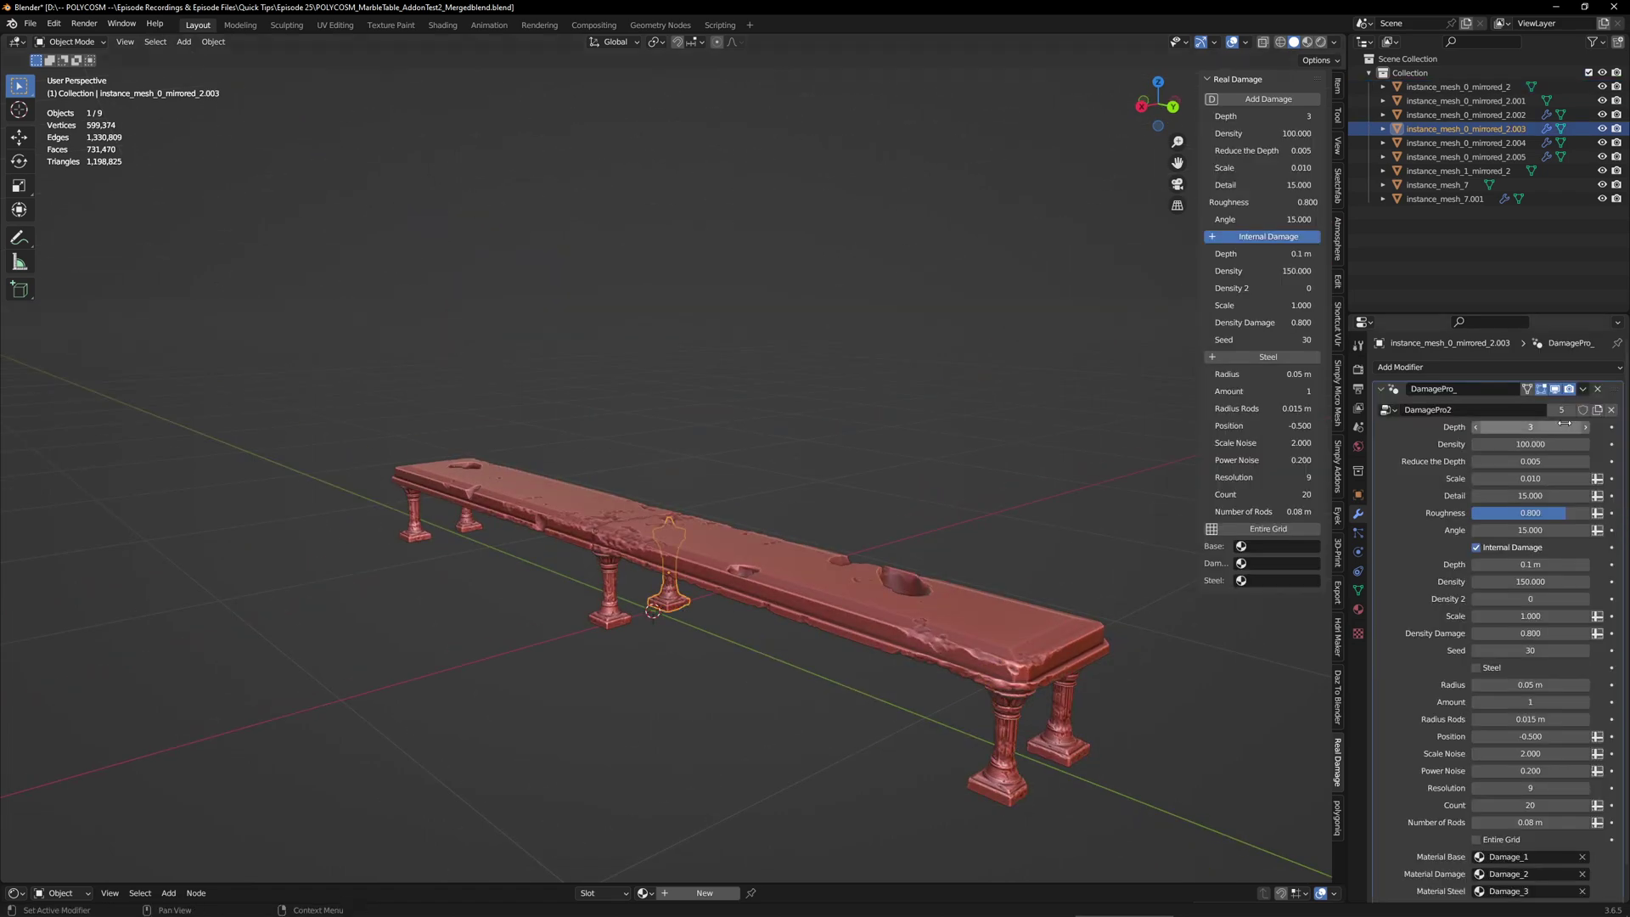
pyautogui.click(1583, 389)
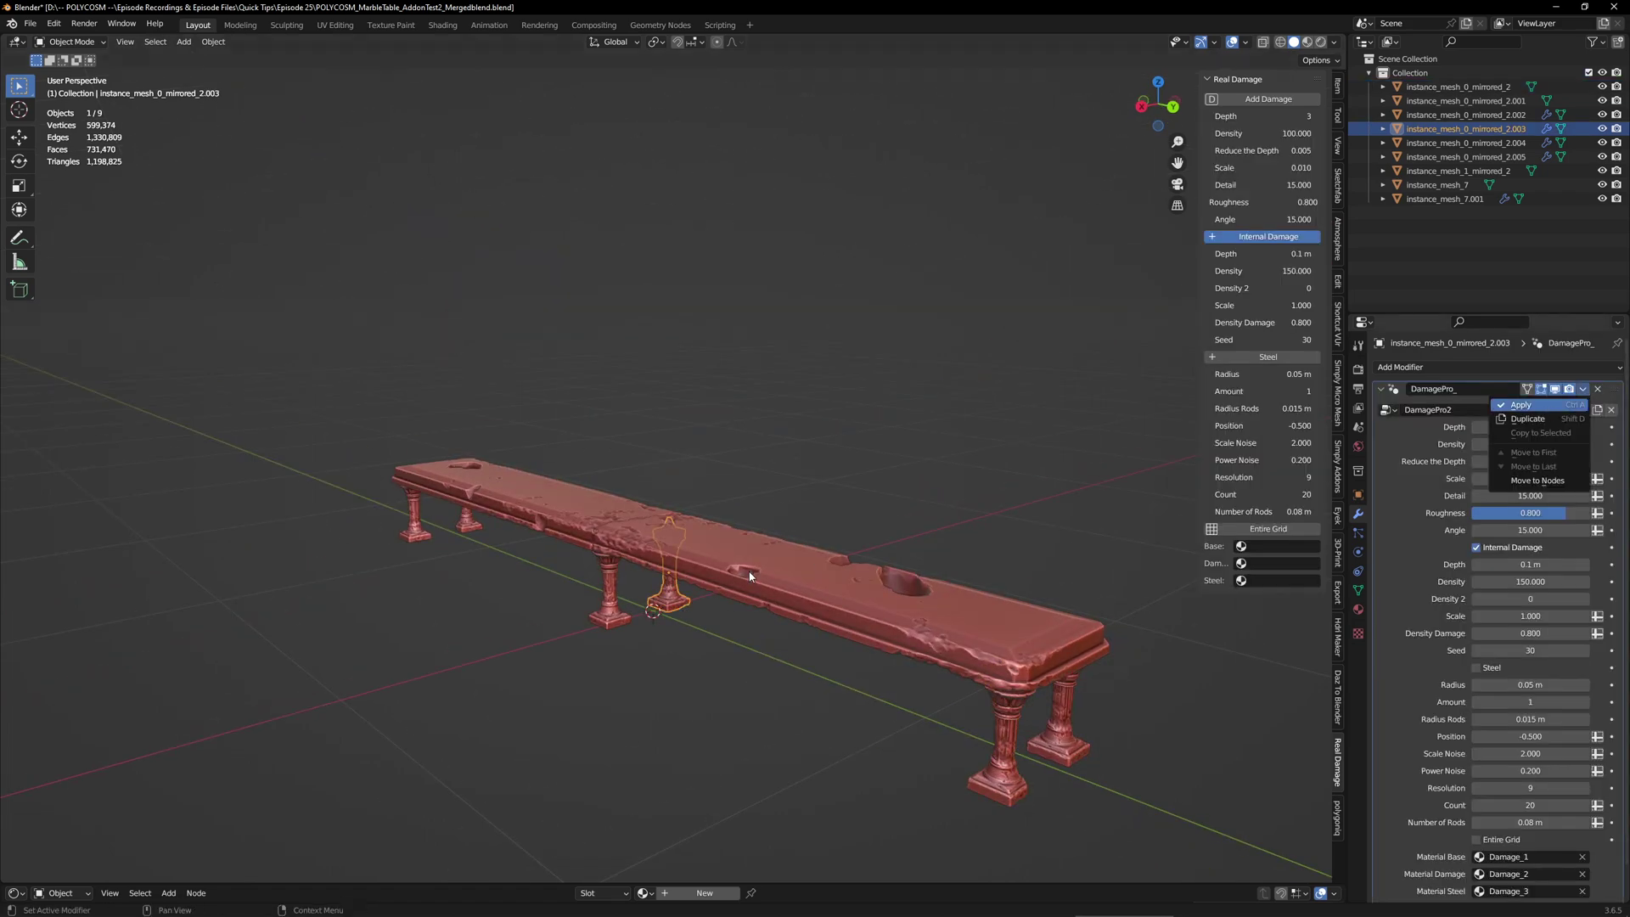
pyautogui.click(1520, 405)
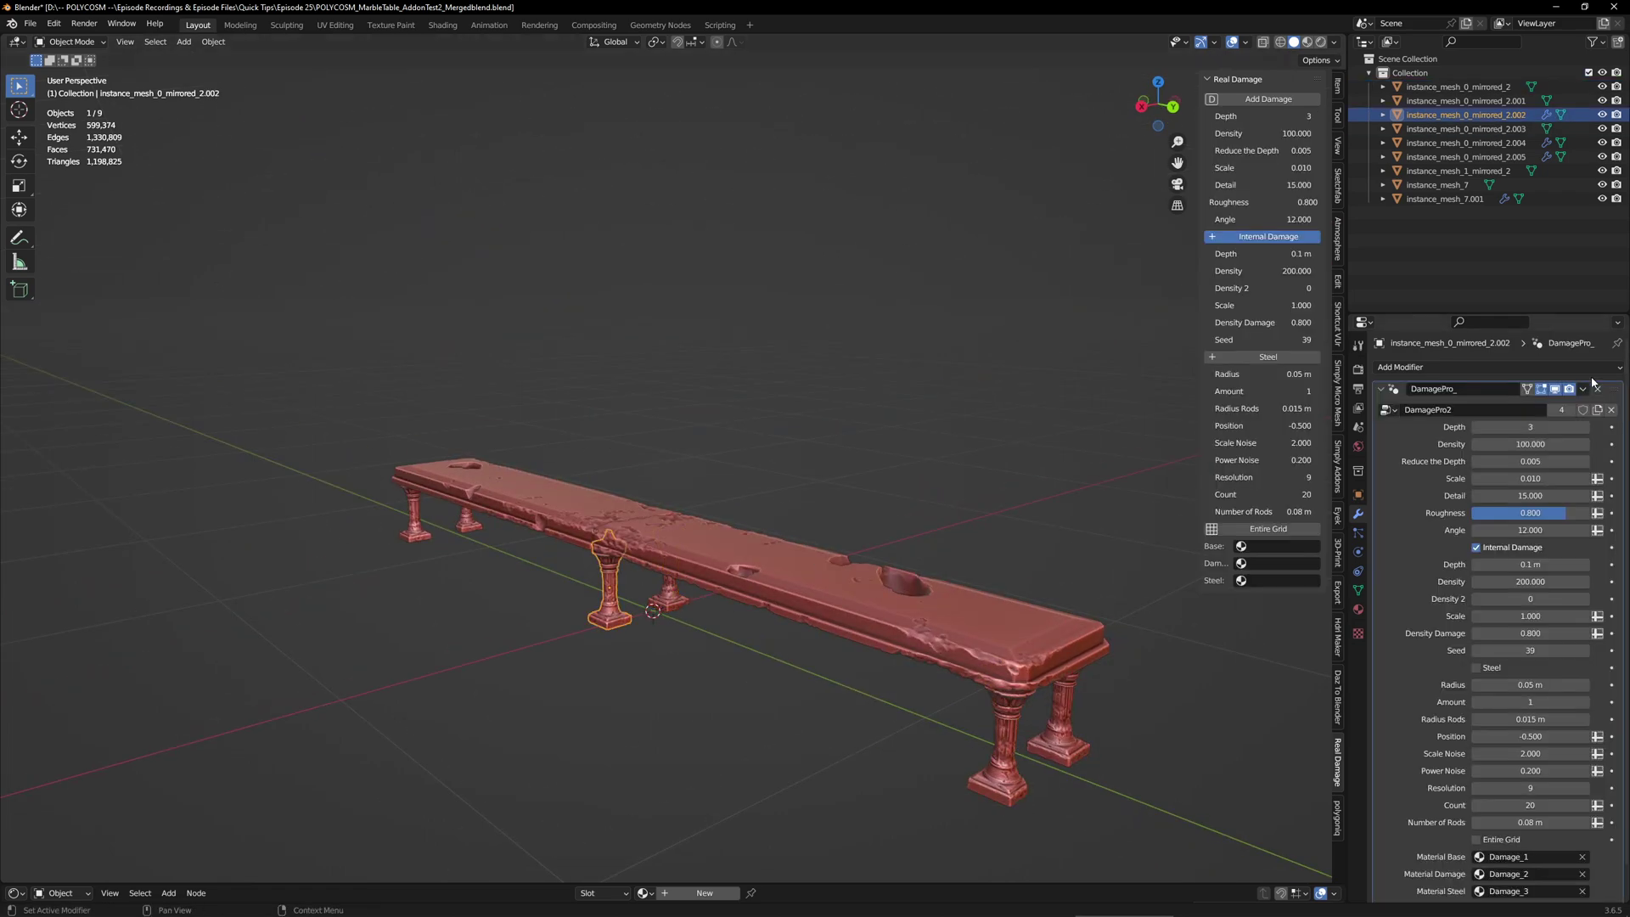
pyautogui.click(1583, 389)
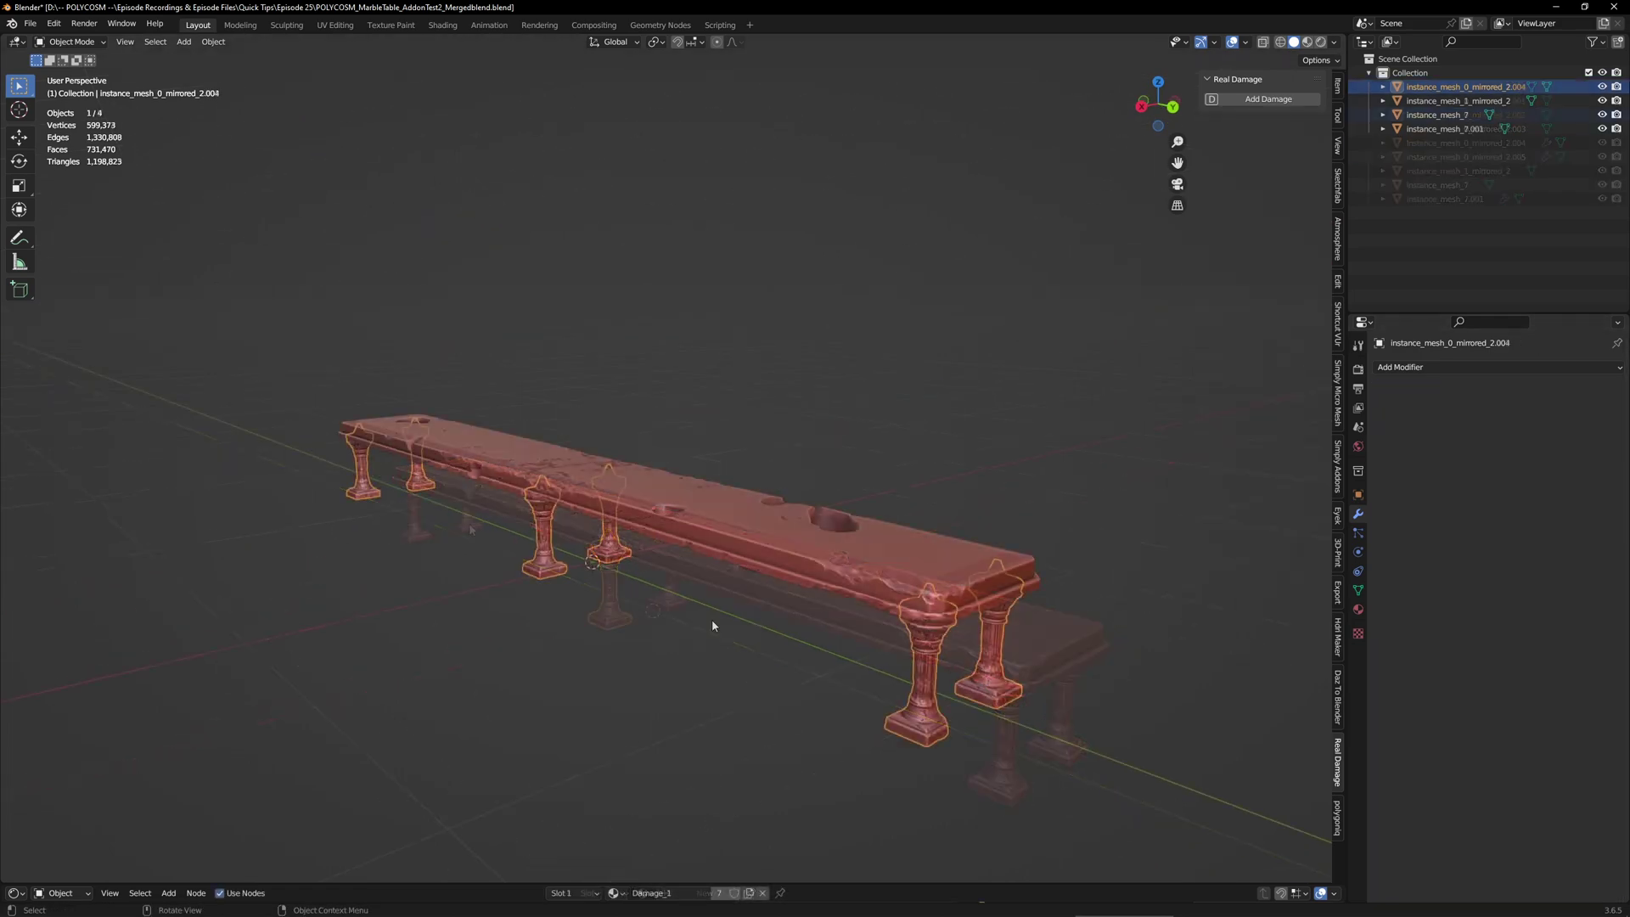
# UV unwrap the front and rear tabletop meshes in Edit Mode
pyautogui.press('Tab')
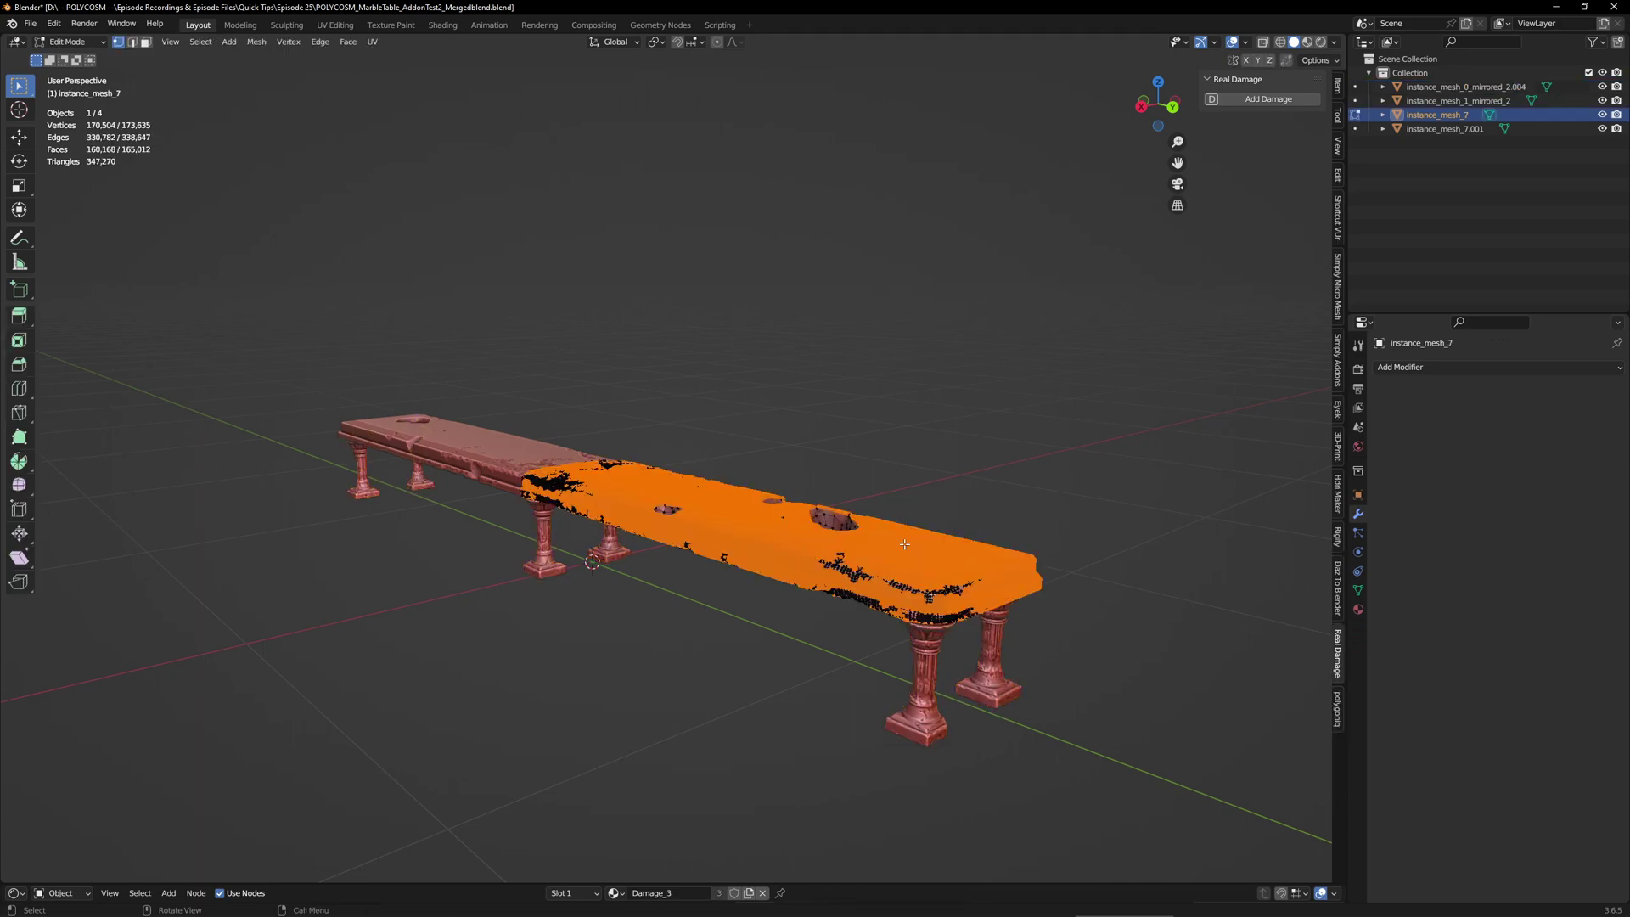
pyautogui.press('u')
pyautogui.click(900, 543)
pyautogui.click(903, 670)
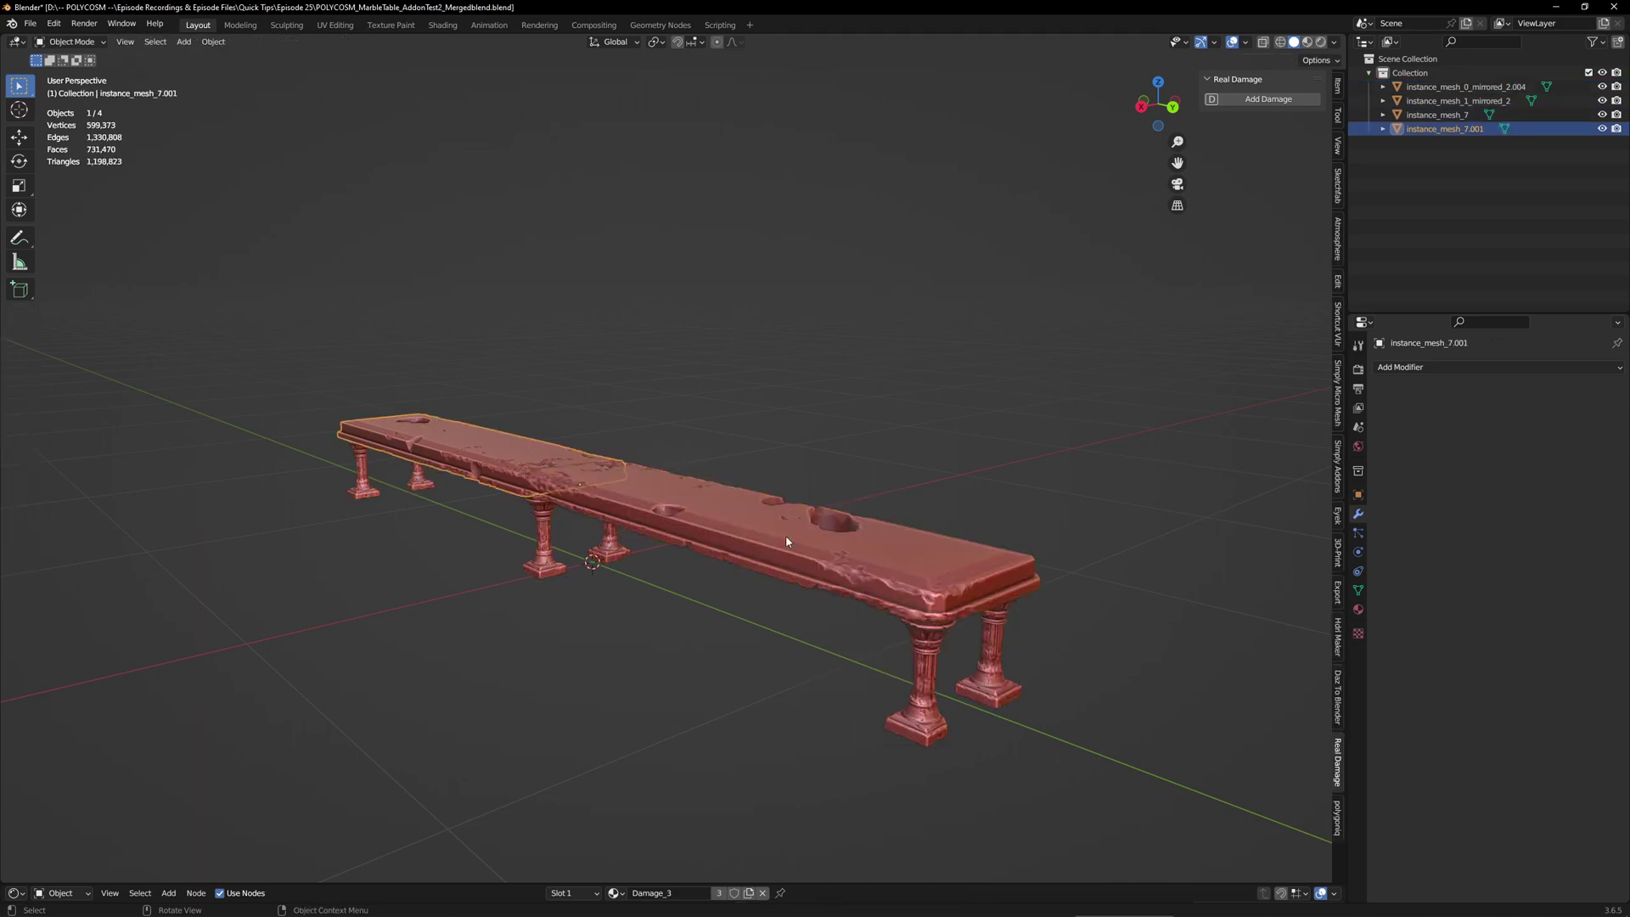
pyautogui.press('Tab')
pyautogui.press('u')
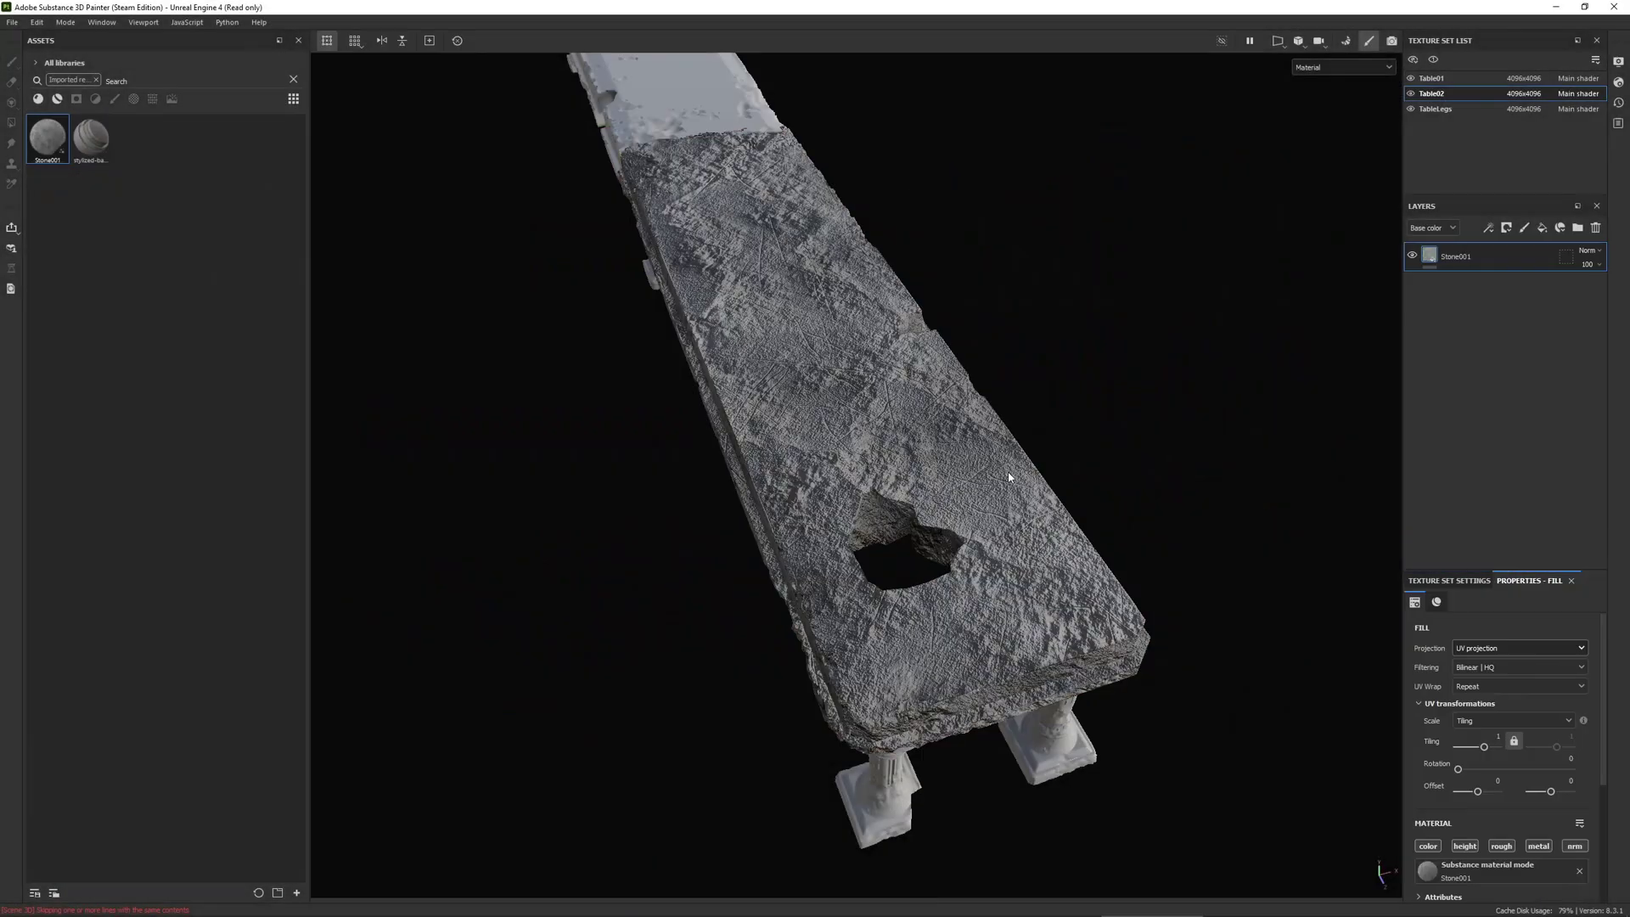
# In Substance 3D Painter, set the Table02 rock fill to Tri-planar projection and confirm its tiling
pyautogui.click(1486, 648)
pyautogui.click(1482, 690)
pyautogui.scroll(3, 1183, 597)
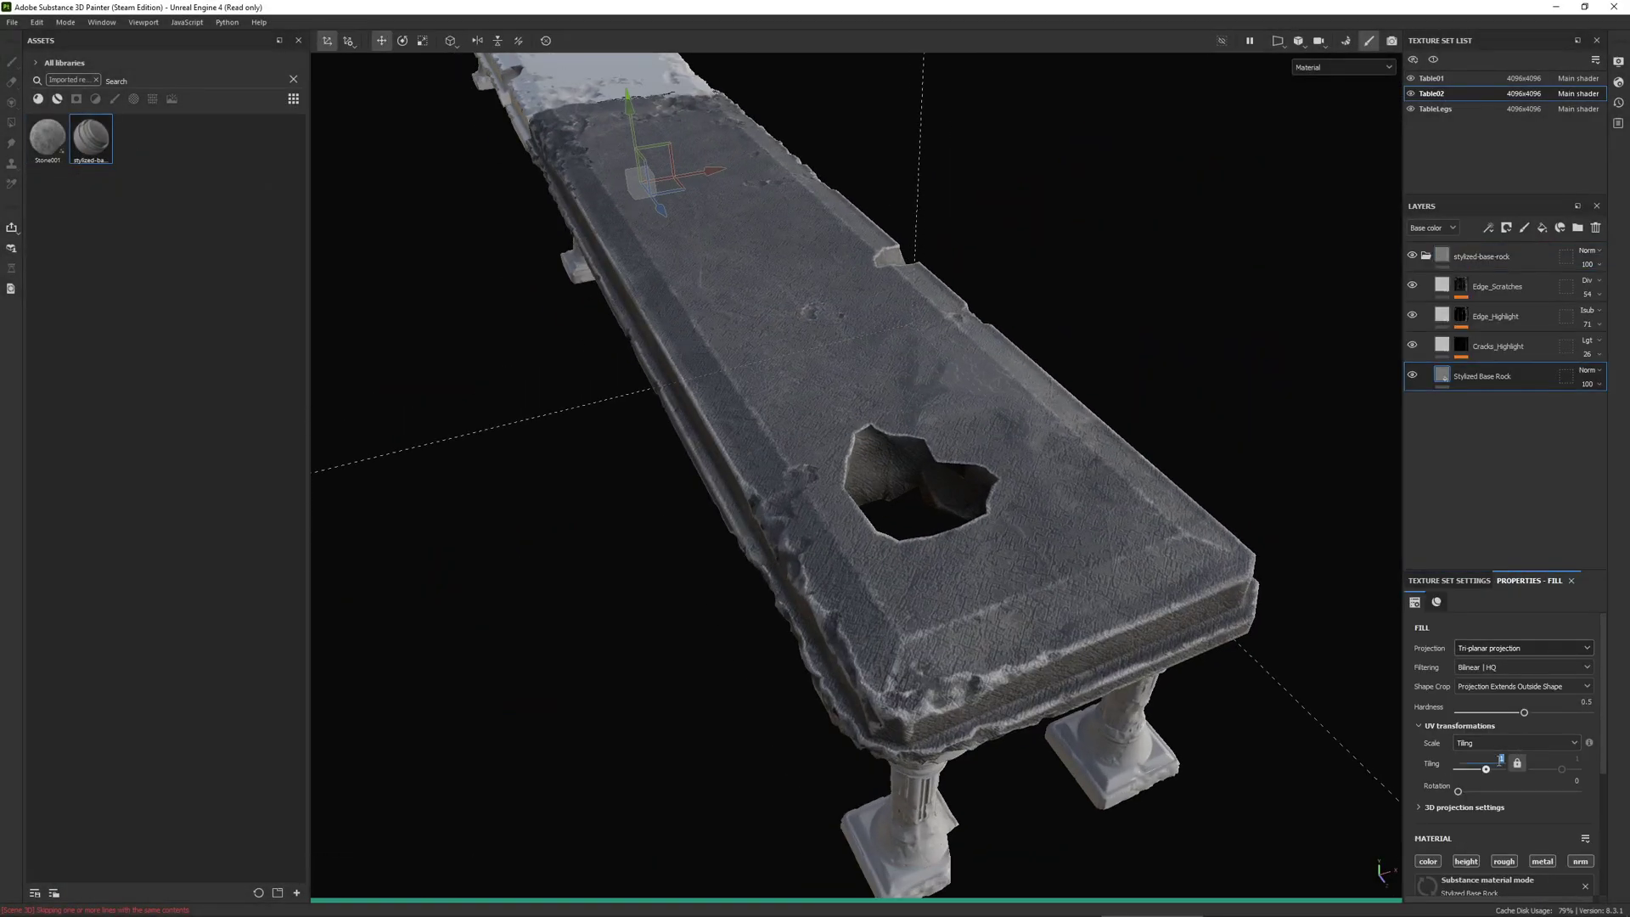
pyautogui.press('Return')
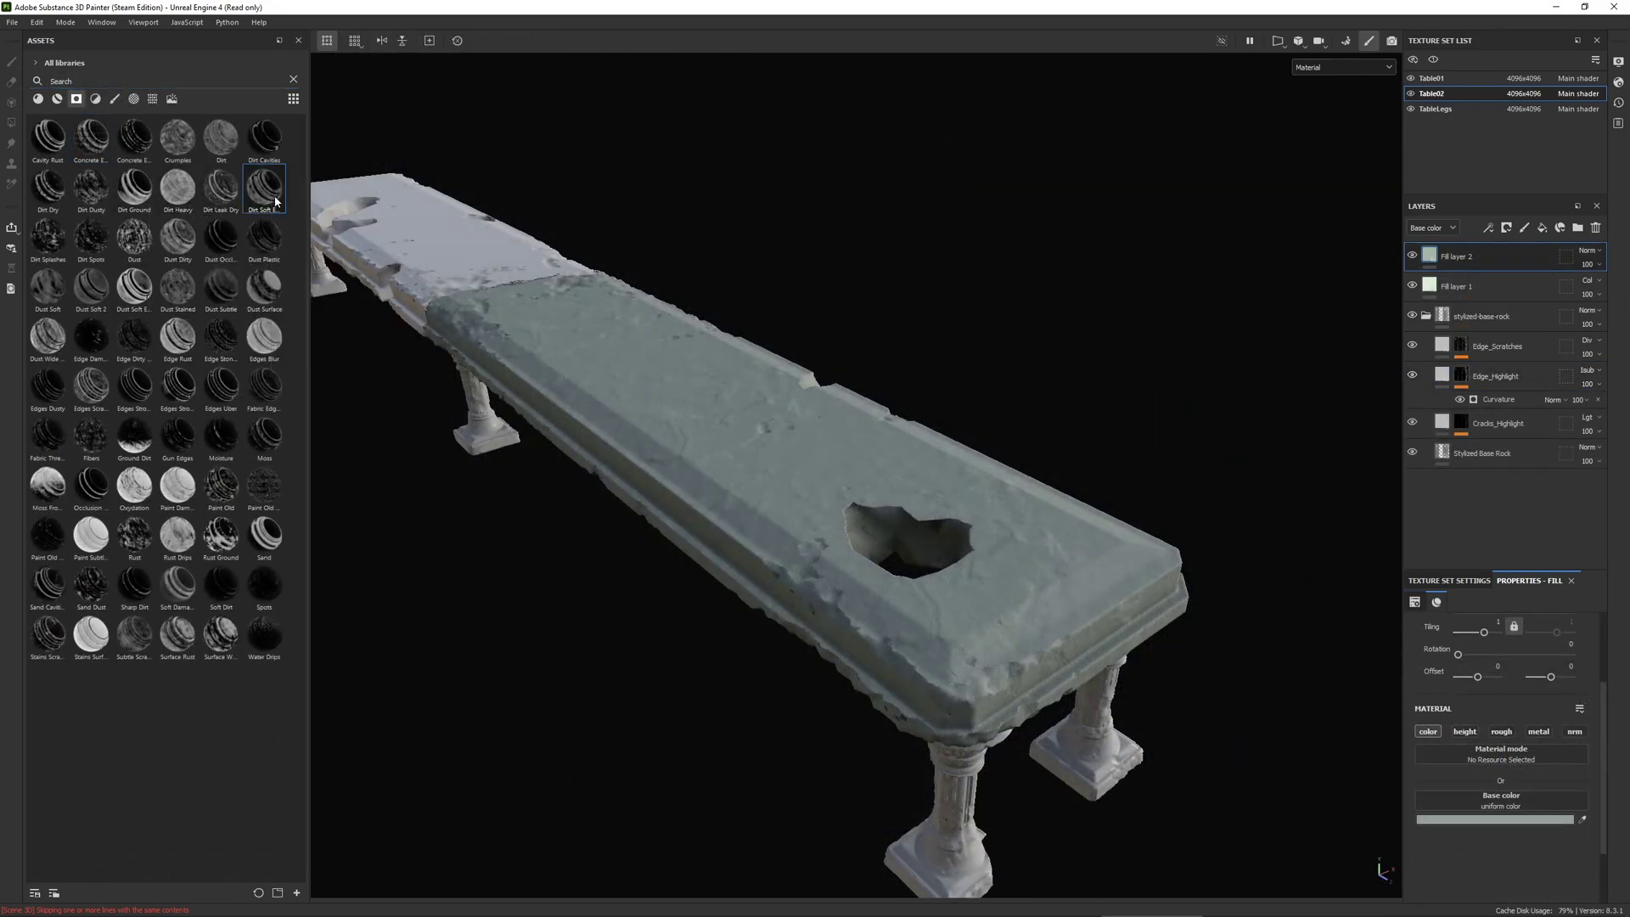
# Try an edge smart mask on Fill layer 2, undo it, and apply the Sand Cavities smart mask instead
pyautogui.press('1')
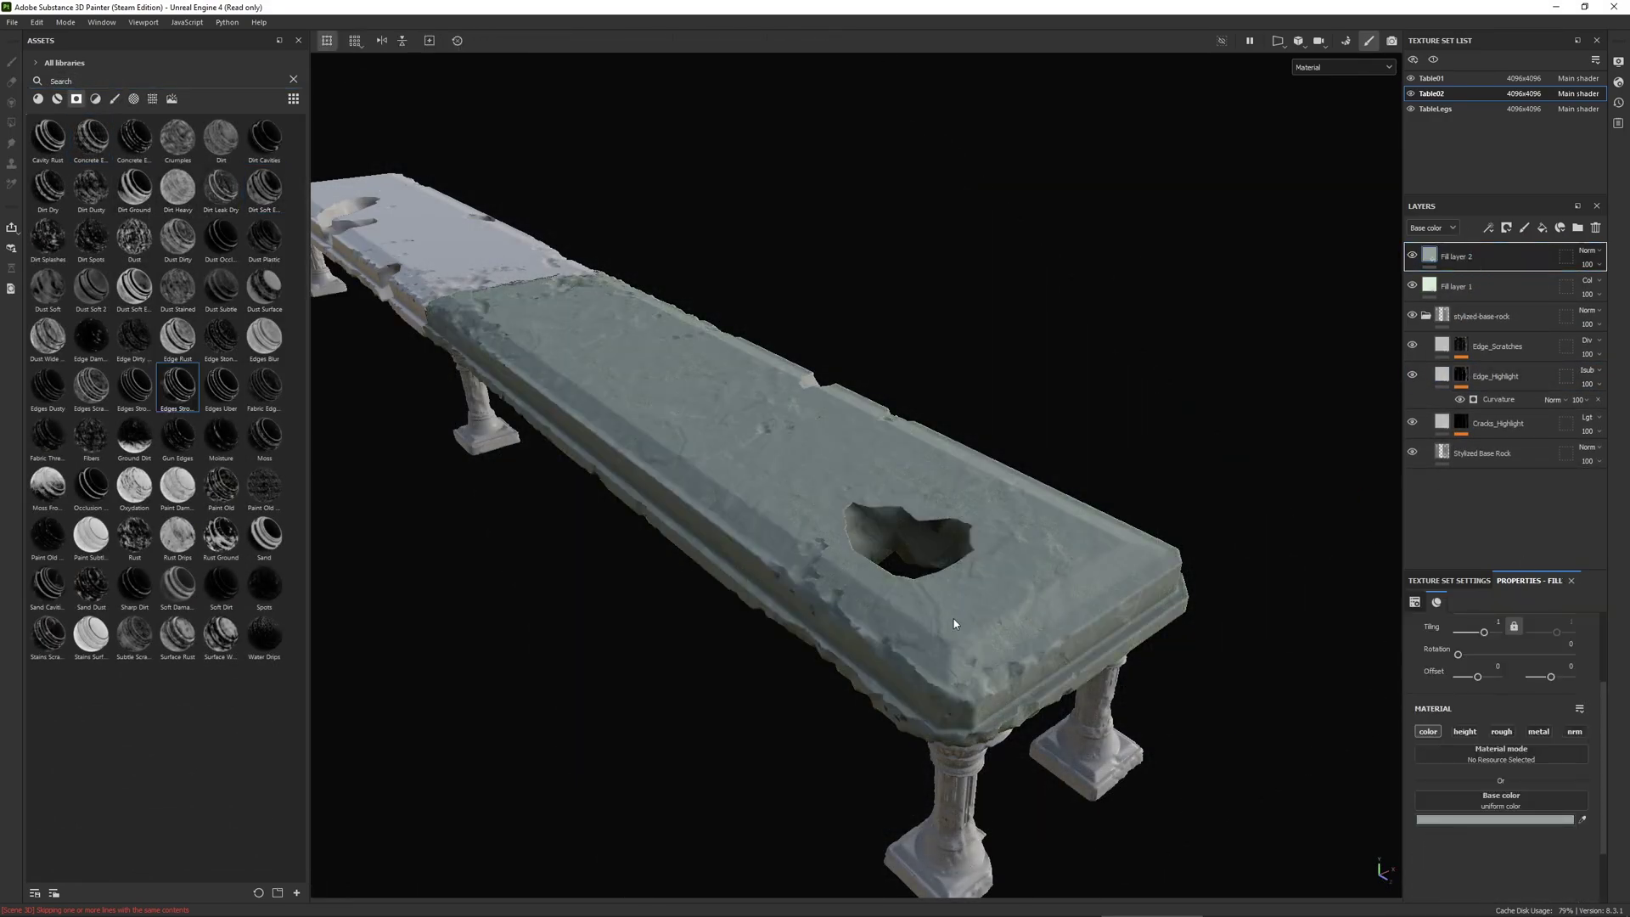
pyautogui.moveTo(954, 624); pyautogui.dragTo(1413, 254)
pyautogui.hotkey('ctrl', 'z')
pyautogui.moveTo(48, 584)
pyautogui.mouseDown()
pyautogui.moveTo(1354, 375)
pyautogui.moveTo(1463, 276)
pyautogui.mouseUp()
pyautogui.click(1430, 255)
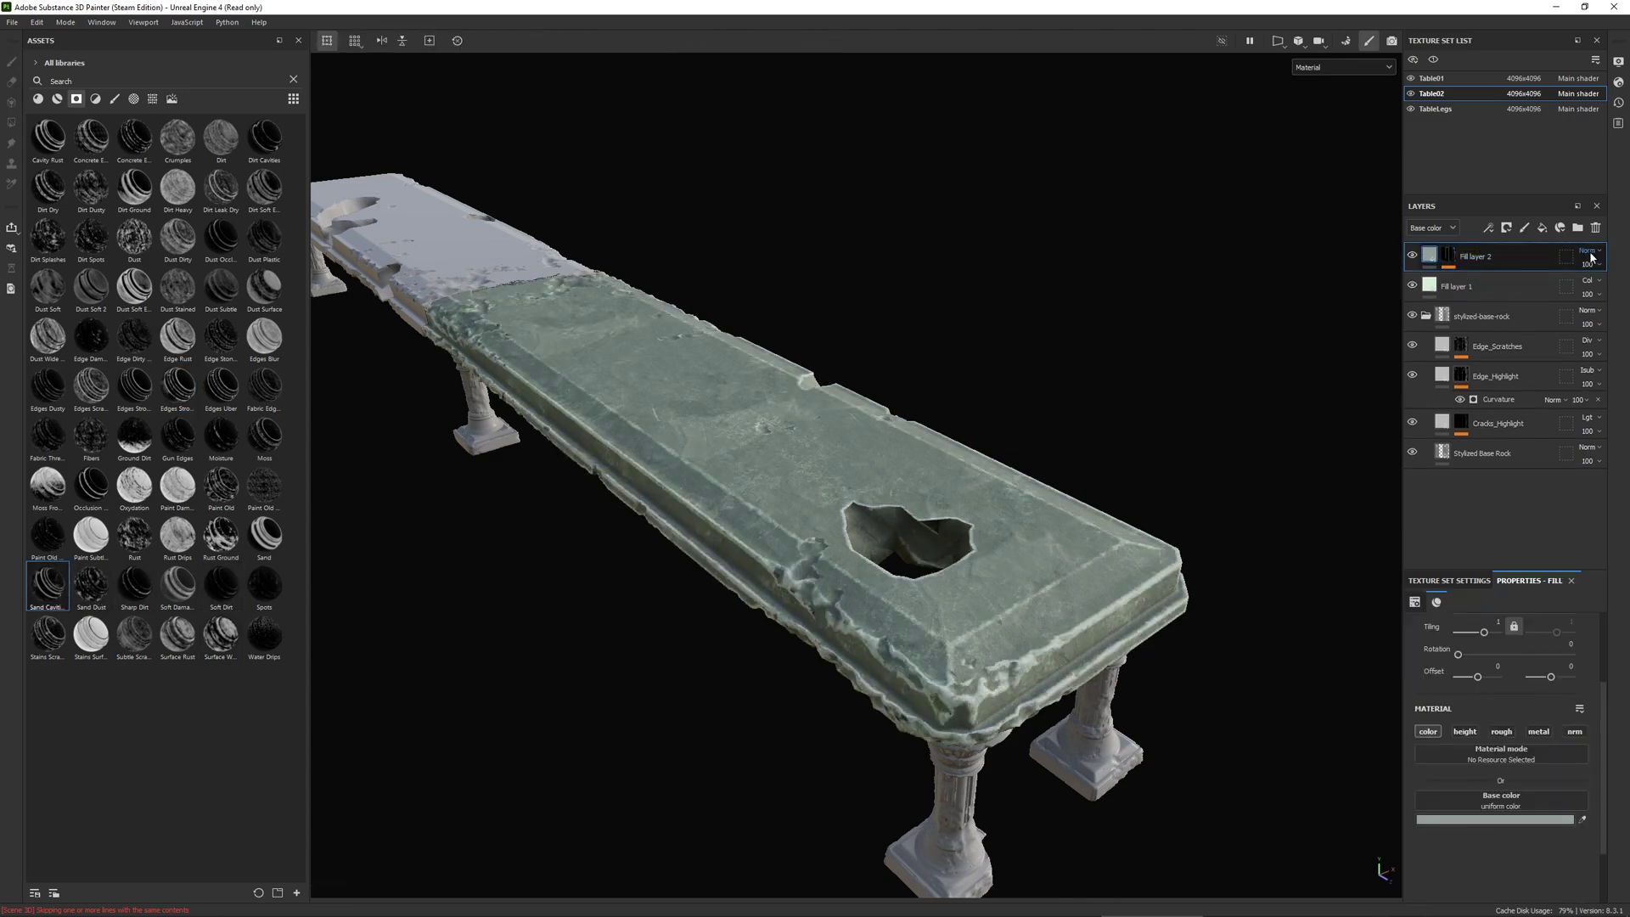
# Set the blending mode of Fill layer 2 to Multiply
pyautogui.click(1586, 251)
pyautogui.click(1564, 314)
pyautogui.keyDown('alt'); pyautogui.moveTo(989, 518); pyautogui.dragTo(913, 517); pyautogui.keyUp('alt')
# In Fill layer 2's Mask Editor, set Ambient Occlusion Opacity to 0.58 and Texture 2 Opacity to 0.16
pyautogui.click(1448, 256)
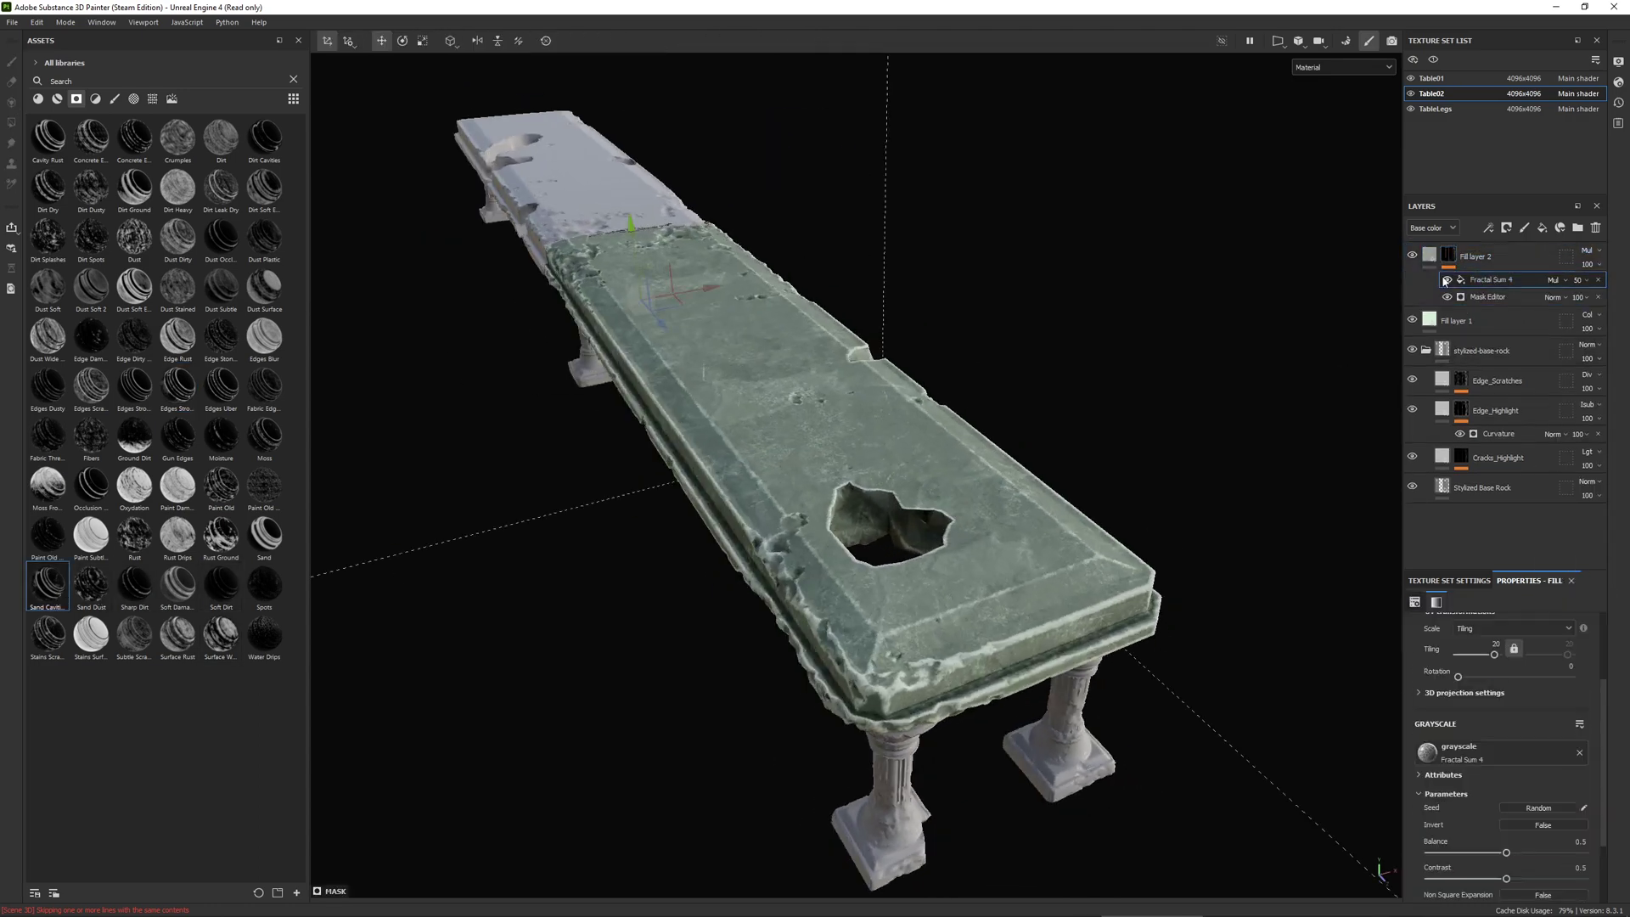
pyautogui.click(1471, 297)
pyautogui.moveTo(1476, 711); pyautogui.dragTo(1520, 711)
pyautogui.moveTo(1463, 667)
pyautogui.mouseDown()
pyautogui.moveTo(1420, 667)
pyautogui.moveTo(1449, 666)
pyautogui.mouseUp()
pyautogui.keyDown('alt'); pyautogui.moveTo(1129, 637); pyautogui.dragTo(1235, 652); pyautogui.keyUp('alt')
pyautogui.scroll(3, 1496, 747)
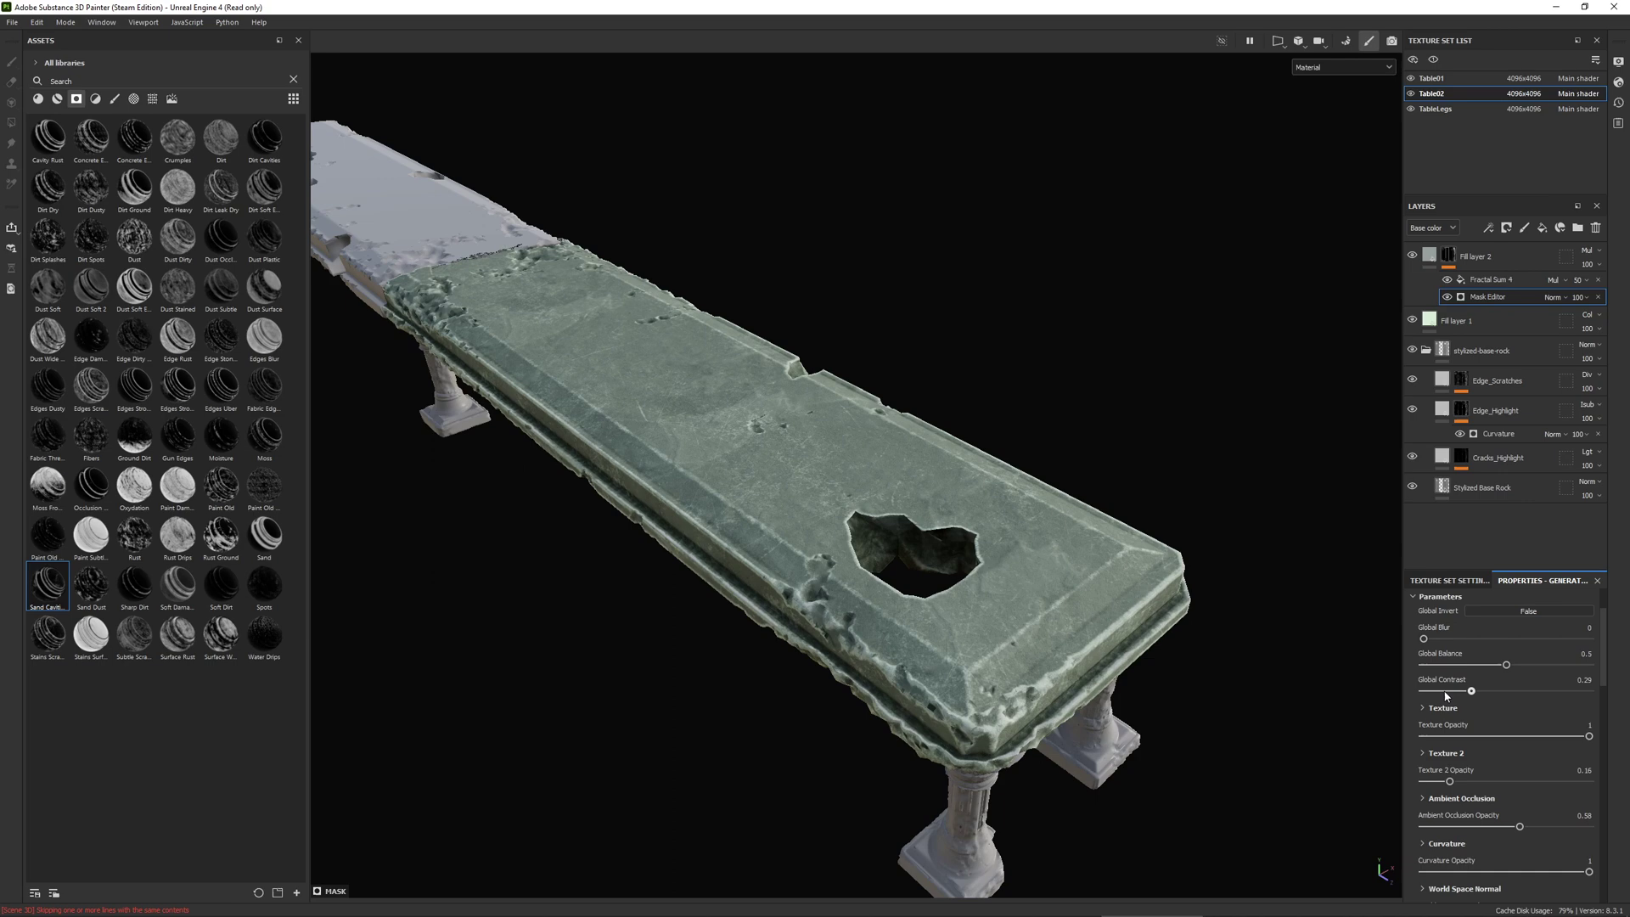
# Lower the Global Contrast and raise the Global Balance of Fill layer 2's mask
pyautogui.click(1443, 691)
pyautogui.moveTo(1506, 665); pyautogui.dragTo(1541, 665)
pyautogui.keyDown('alt'); pyautogui.moveTo(1002, 416); pyautogui.dragTo(841, 417); pyautogui.keyUp('alt')
# Adjust the hue and brightness of Fill layer 2's base color
pyautogui.click(1429, 254)
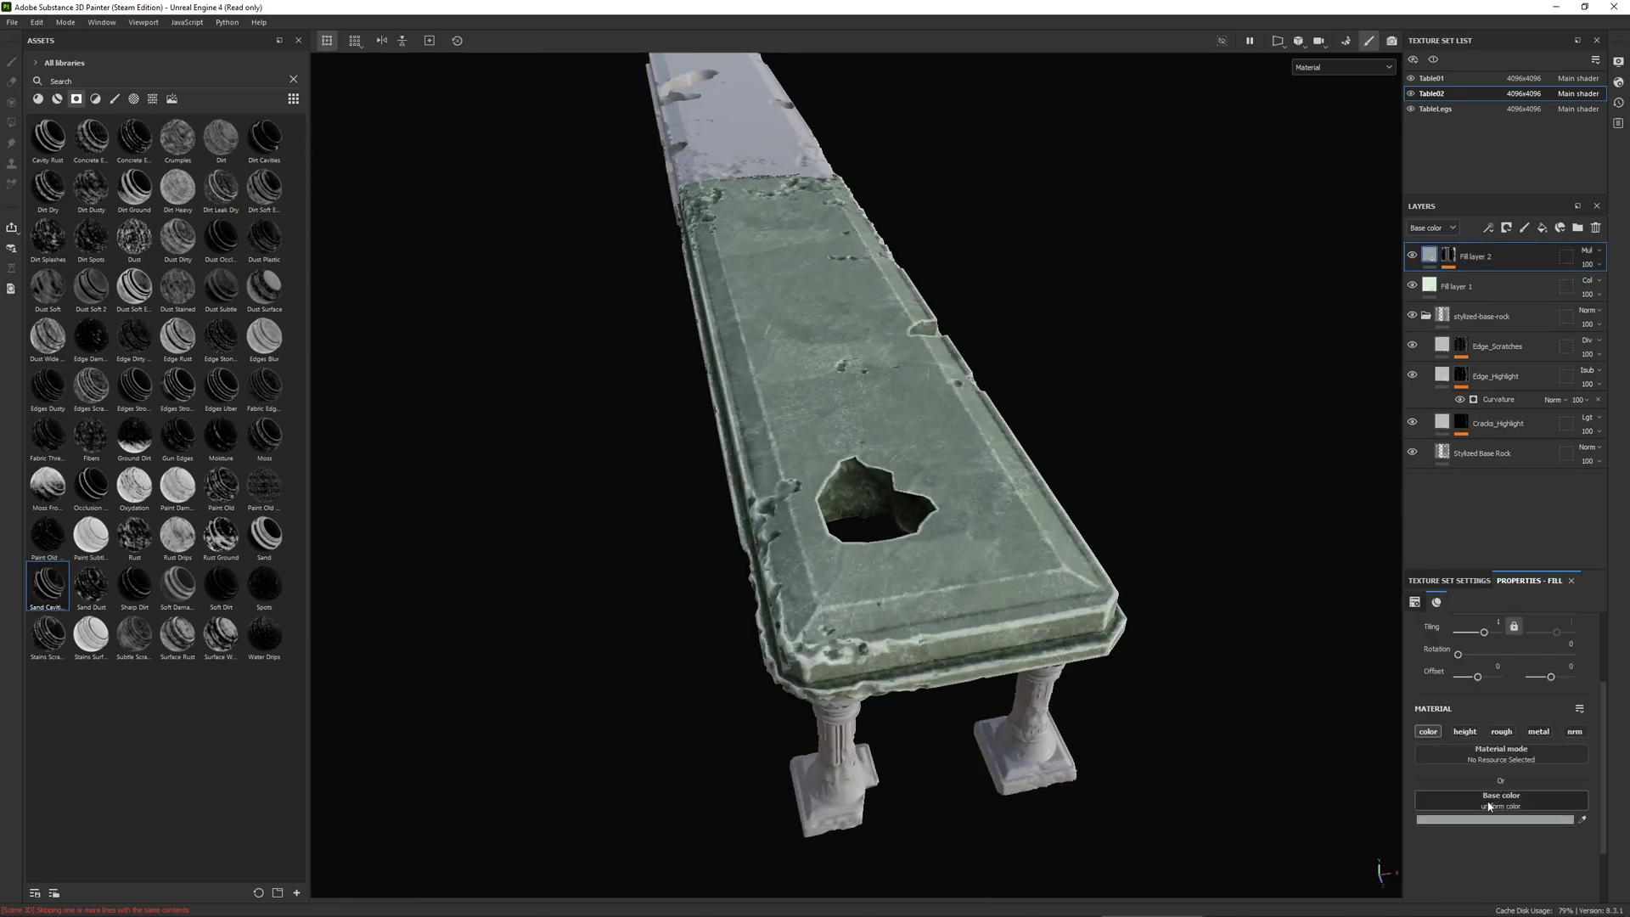
pyautogui.click(1488, 819)
pyautogui.moveTo(1310, 544); pyautogui.dragTo(1310, 522)
pyautogui.click(1193, 511)
pyautogui.keyDown('alt'); pyautogui.moveTo(1096, 595); pyautogui.dragTo(1200, 563); pyautogui.keyUp('alt')
pyautogui.moveTo(1310, 522); pyautogui.dragTo(1323, 552)
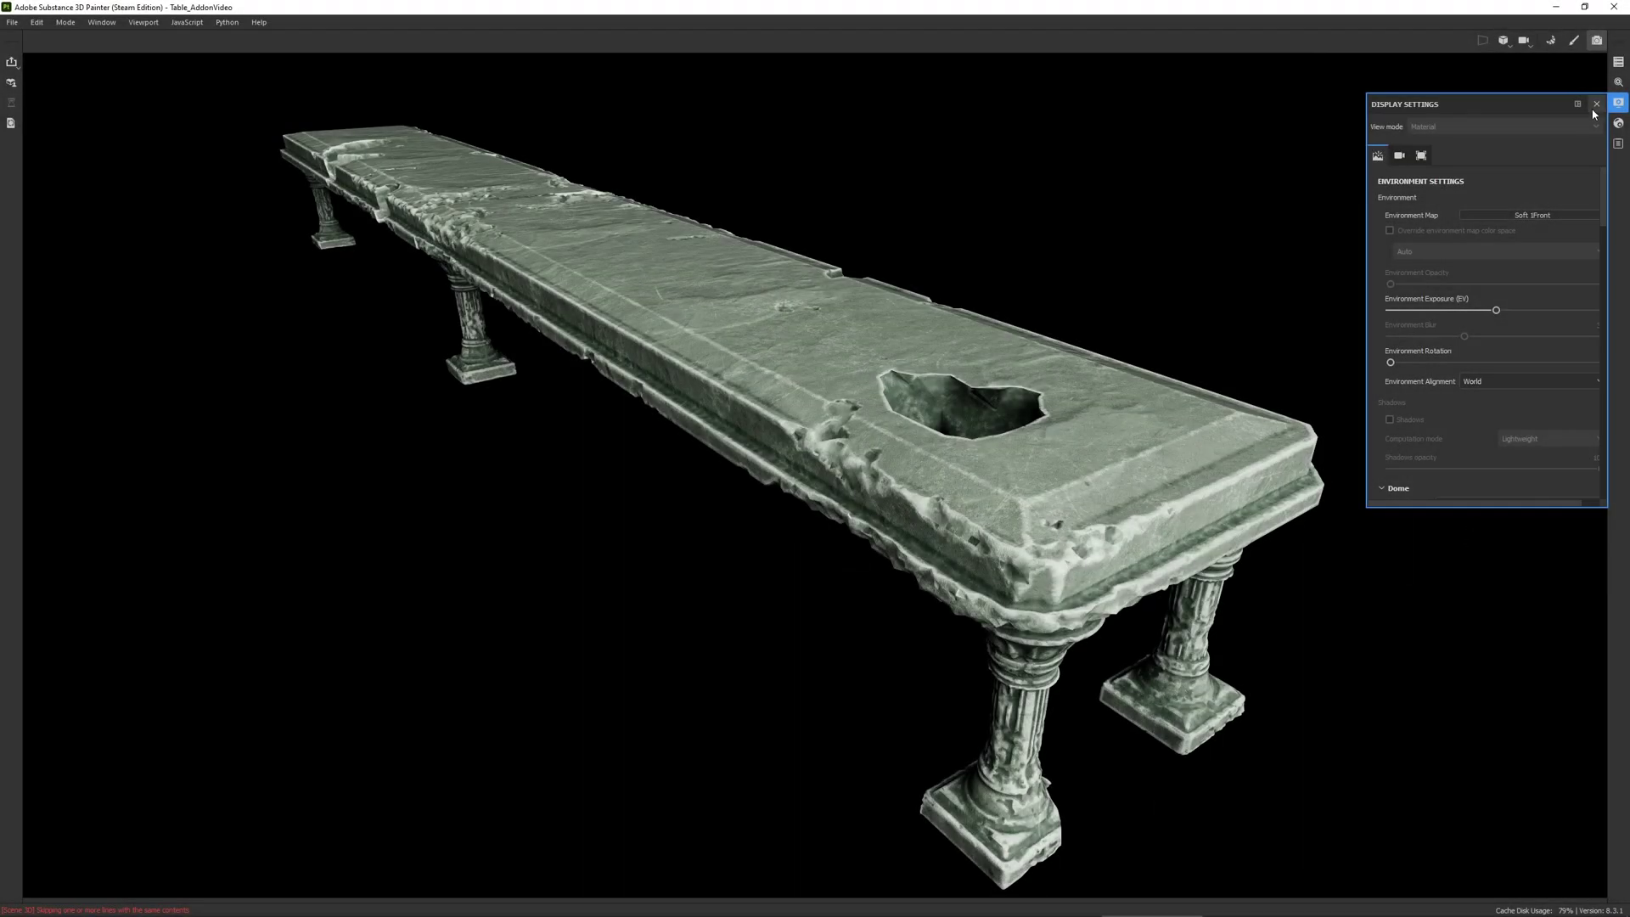
# Close the display settings and examine the textured table's damaged top, edges and columns in the render from several angles
pyautogui.click(1596, 105)
pyautogui.keyDown('alt'); pyautogui.moveTo(1313, 375); pyautogui.dragTo(1318, 345, button='middle'); pyautogui.keyUp('alt')
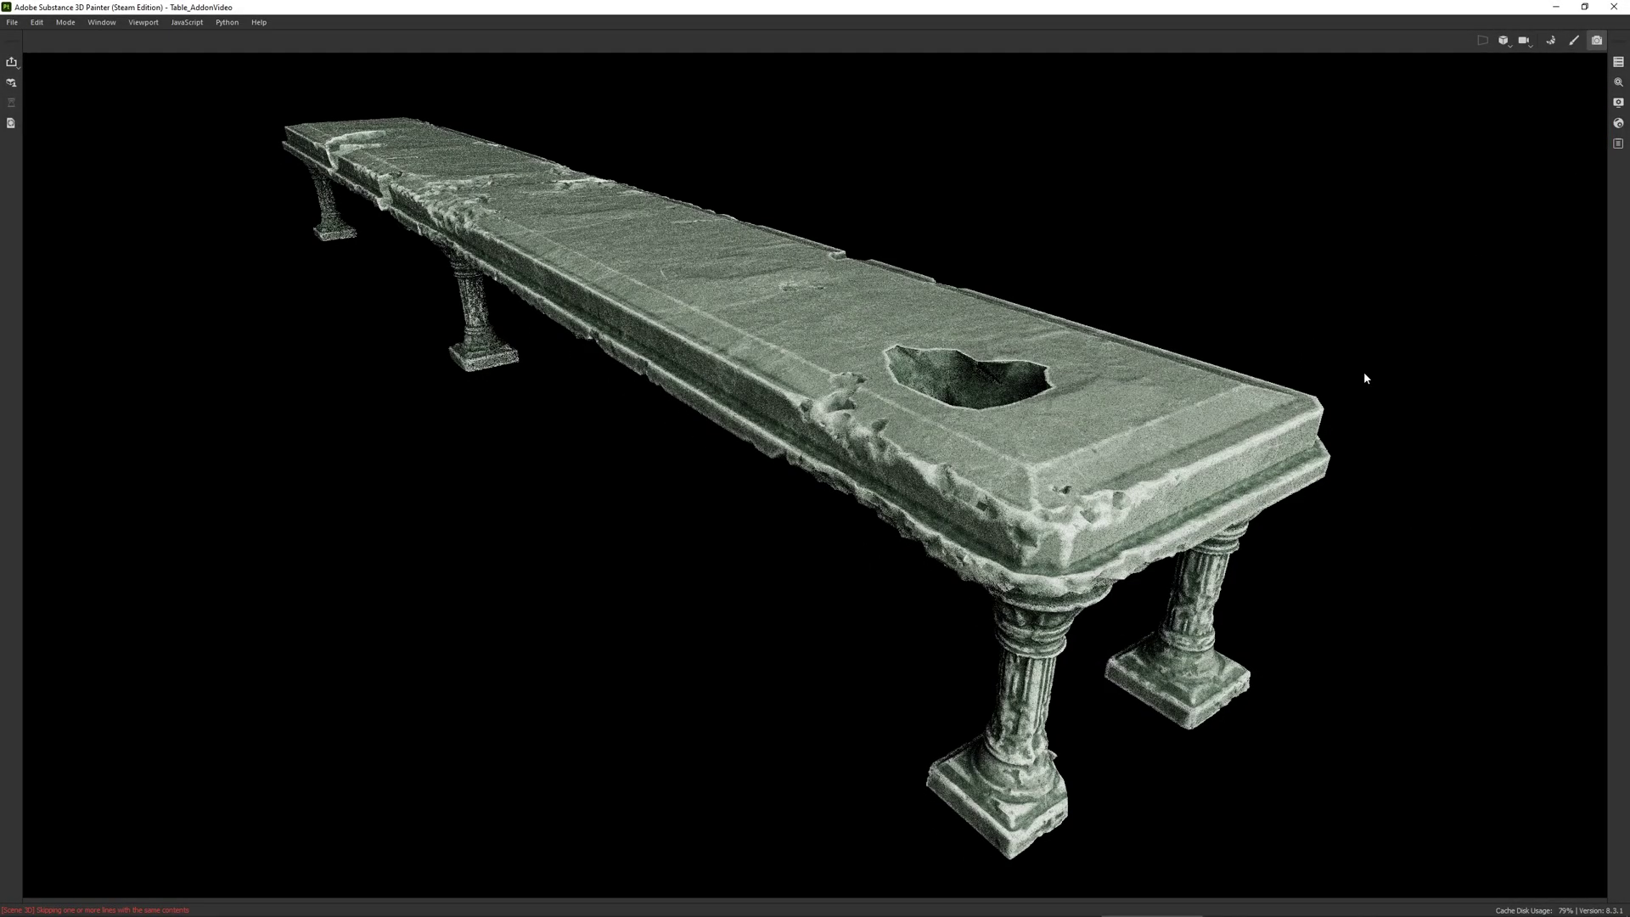
pyautogui.keyDown('alt'); pyautogui.moveTo(1467, 450); pyautogui.dragTo(971, 458); pyautogui.keyUp('alt')
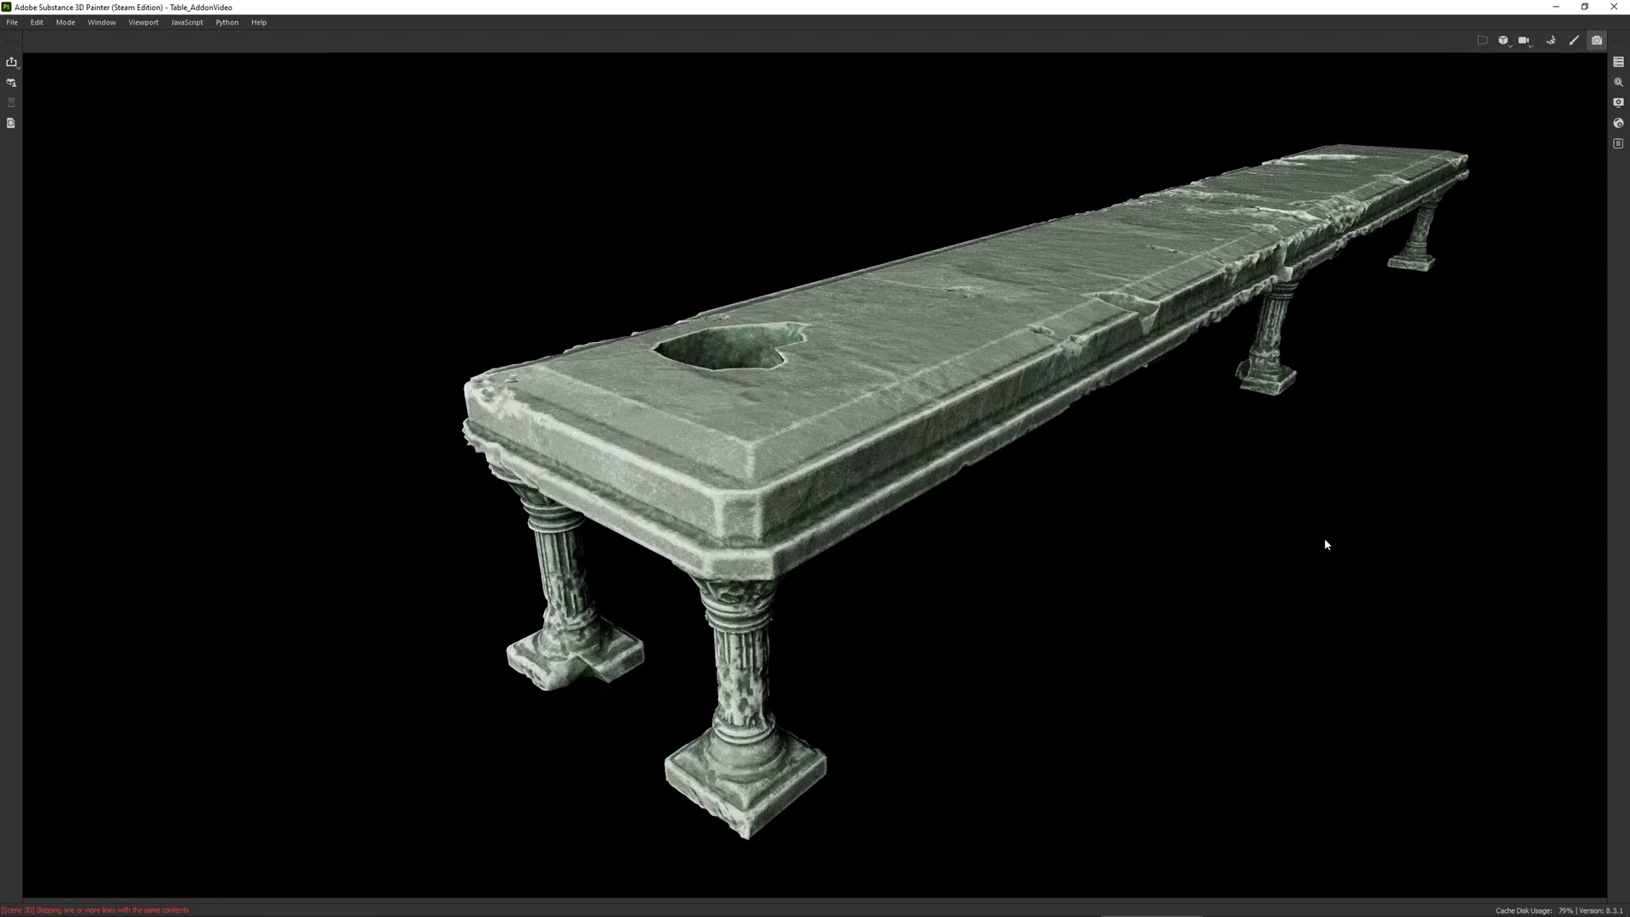
pyautogui.scroll(-2, 1255, 323)
pyautogui.keyDown('alt'); pyautogui.moveTo(1255, 324); pyautogui.dragTo(1226, 418); pyautogui.keyUp('alt')
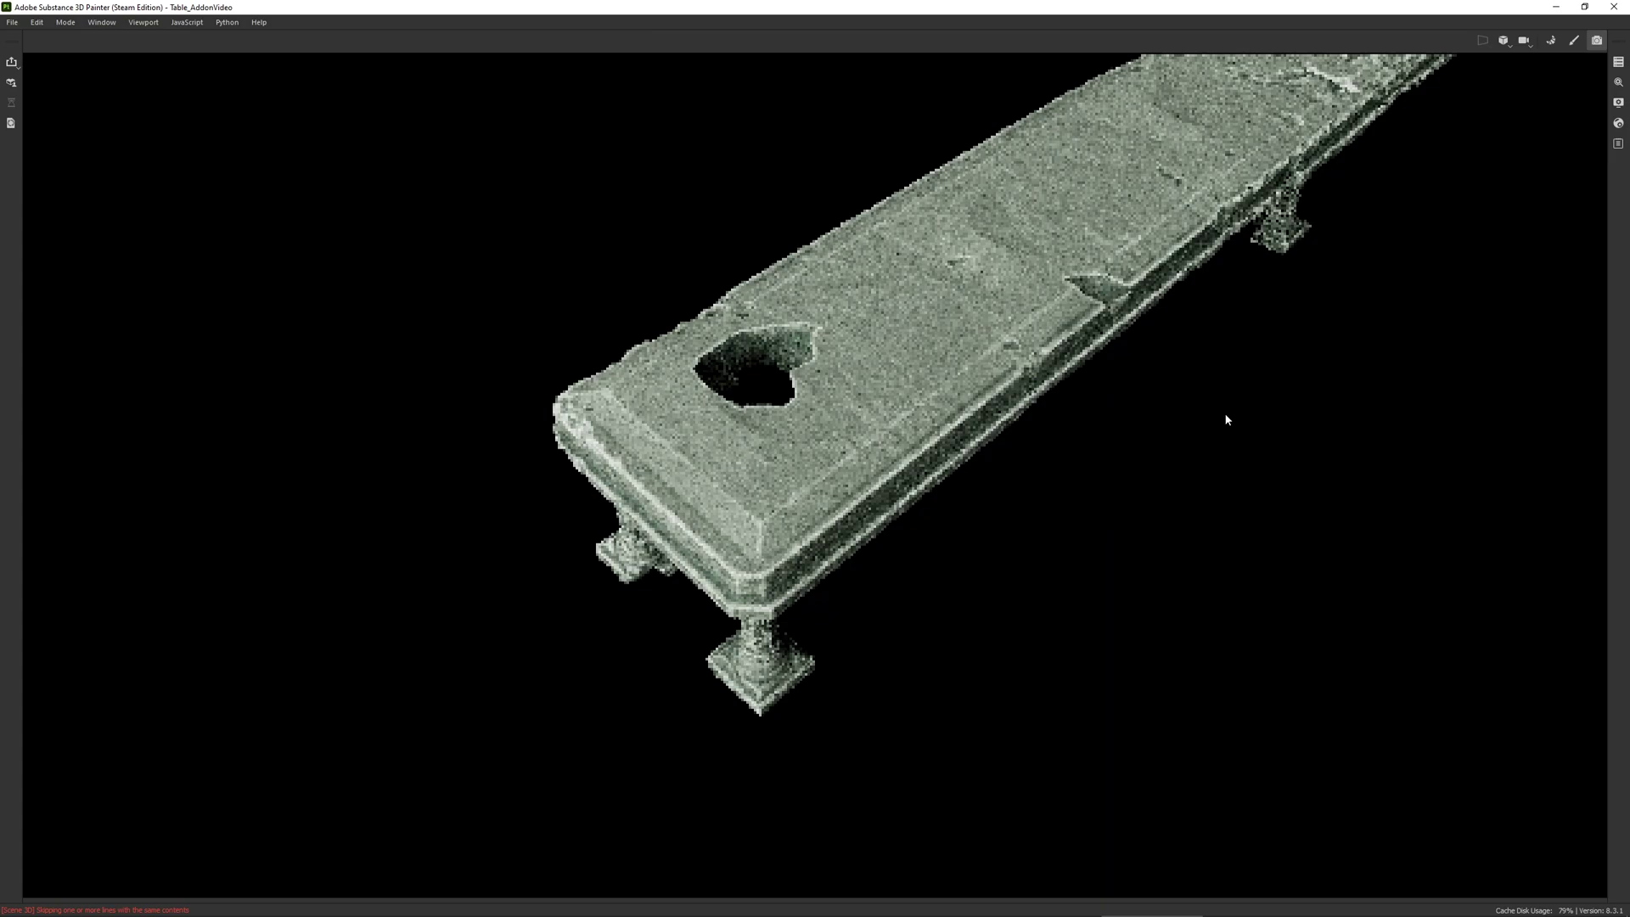
pyautogui.keyDown('alt'); pyautogui.moveTo(1125, 451); pyautogui.dragTo(1022, 609, button='middle'); pyautogui.keyUp('alt')
pyautogui.scroll(-1, 1023, 604)
pyautogui.scroll(-2, 1023, 610)
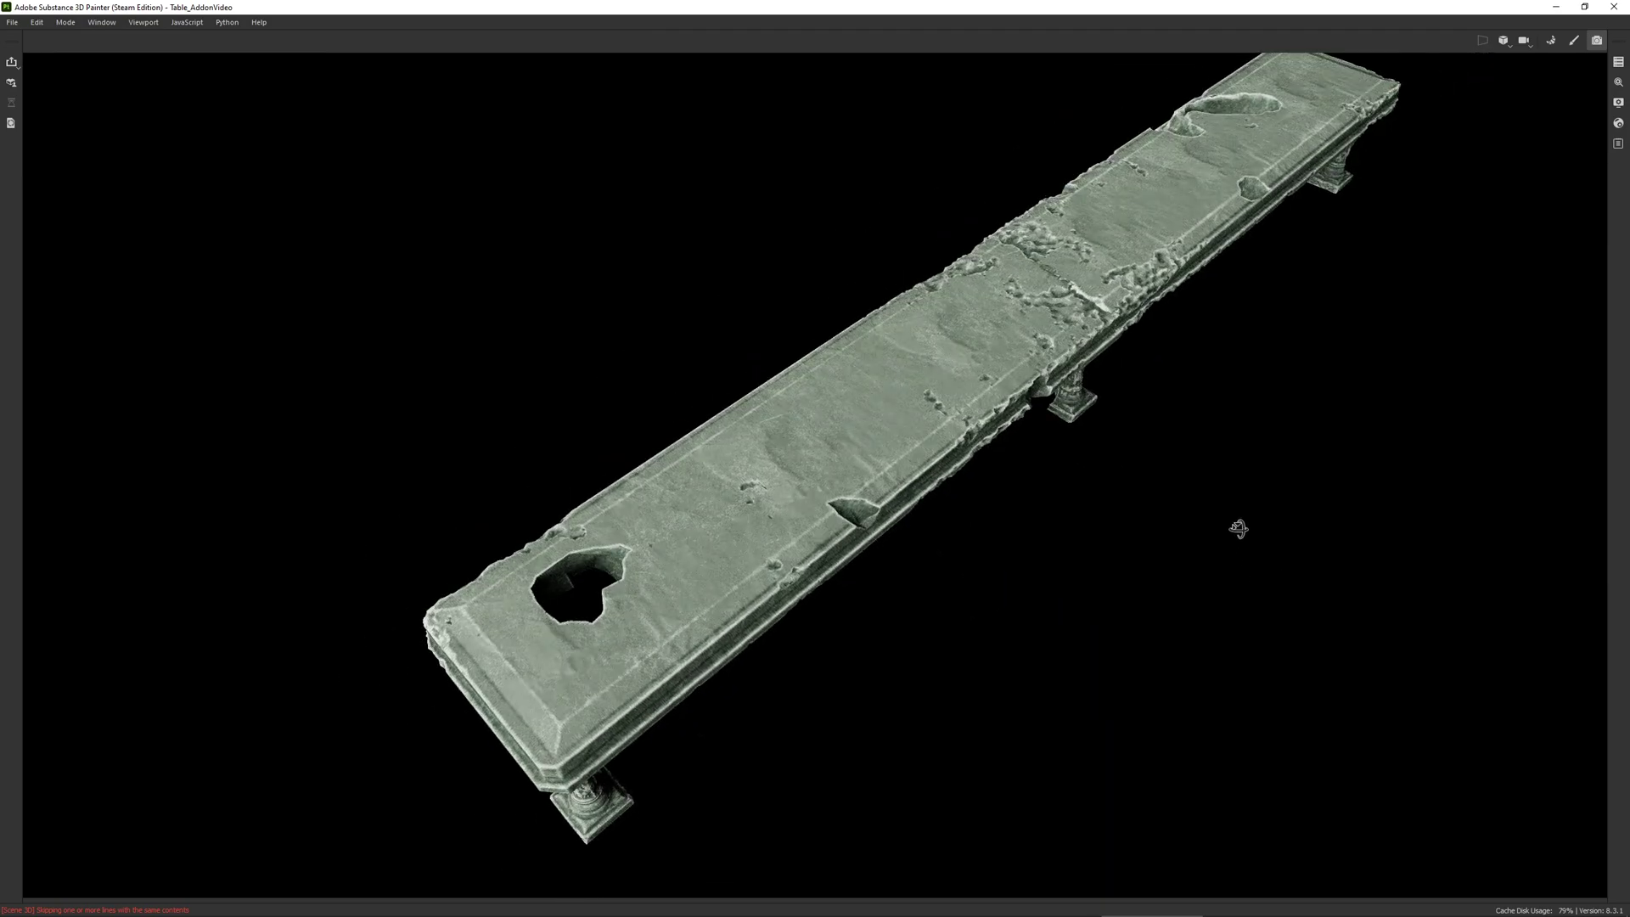
pyautogui.keyDown('alt'); pyautogui.moveTo(1238, 528); pyautogui.dragTo(1236, 496); pyautogui.keyUp('alt')
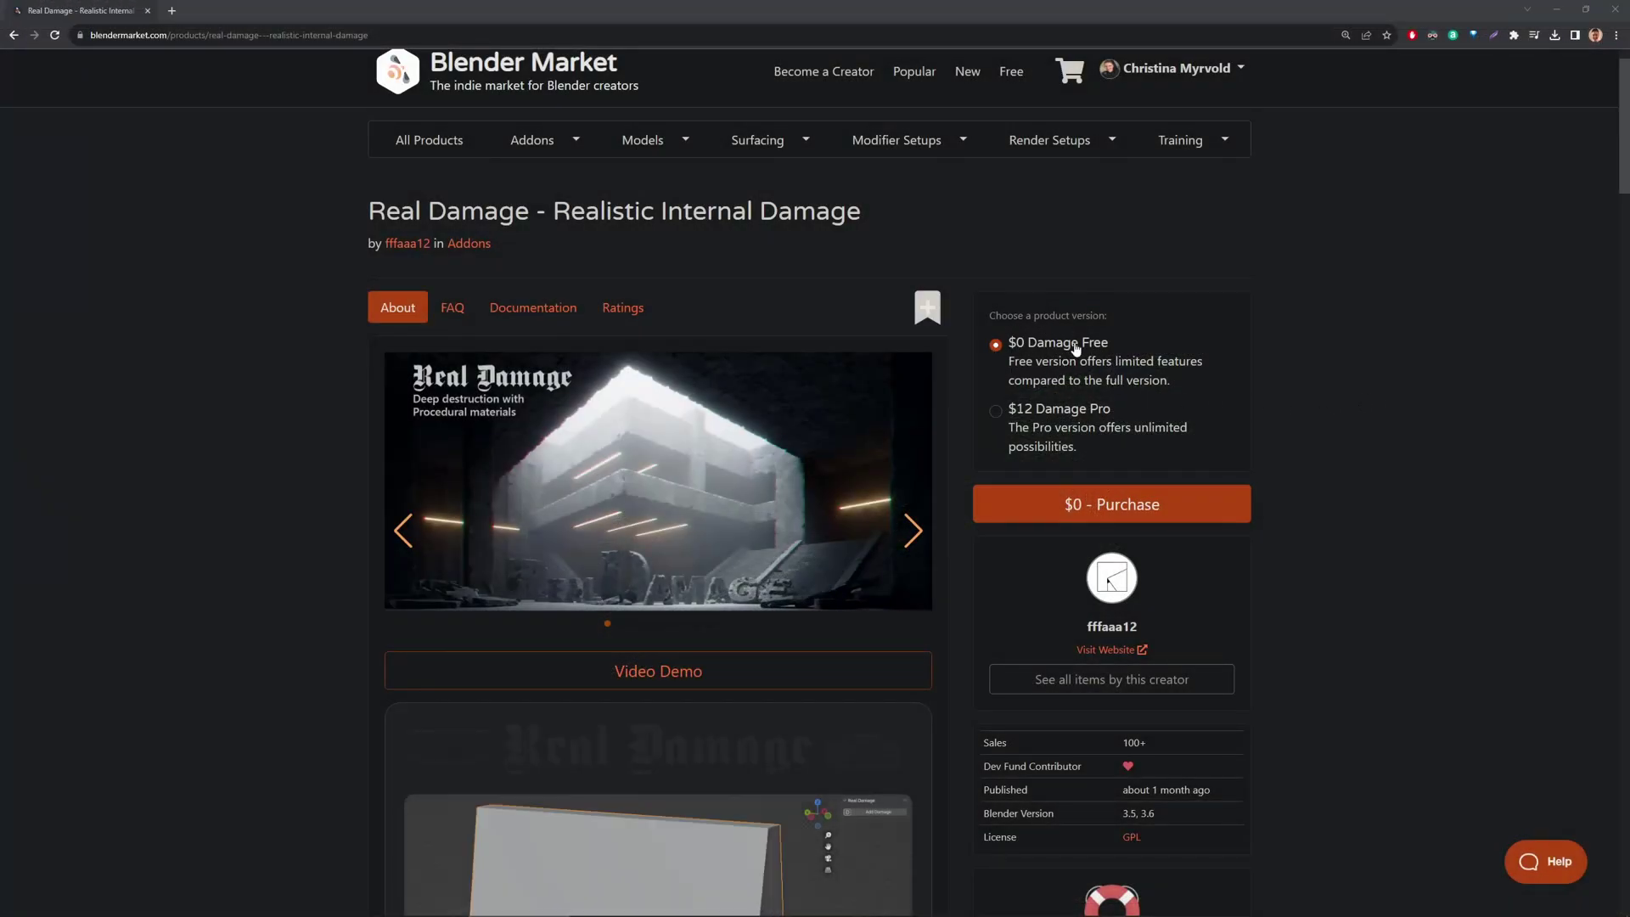
# On the Blender Market page for Real Damage, review the product versions, add-on description and damage settings overview
pyautogui.scroll(-4, 1252, 374)
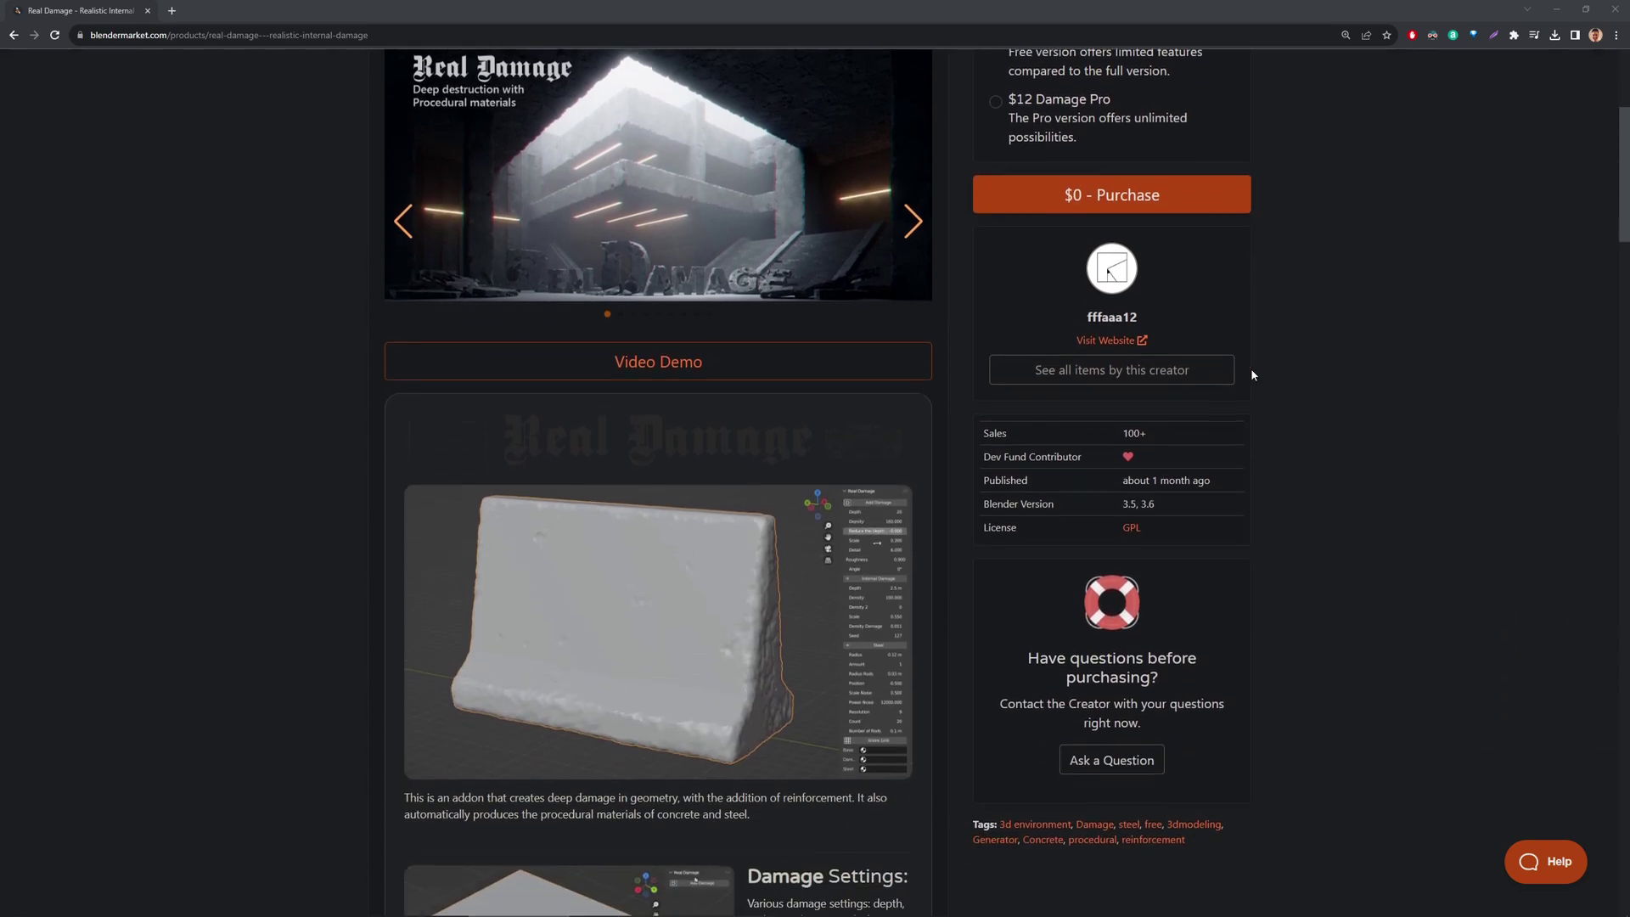
pyautogui.scroll(-3, 1251, 374)
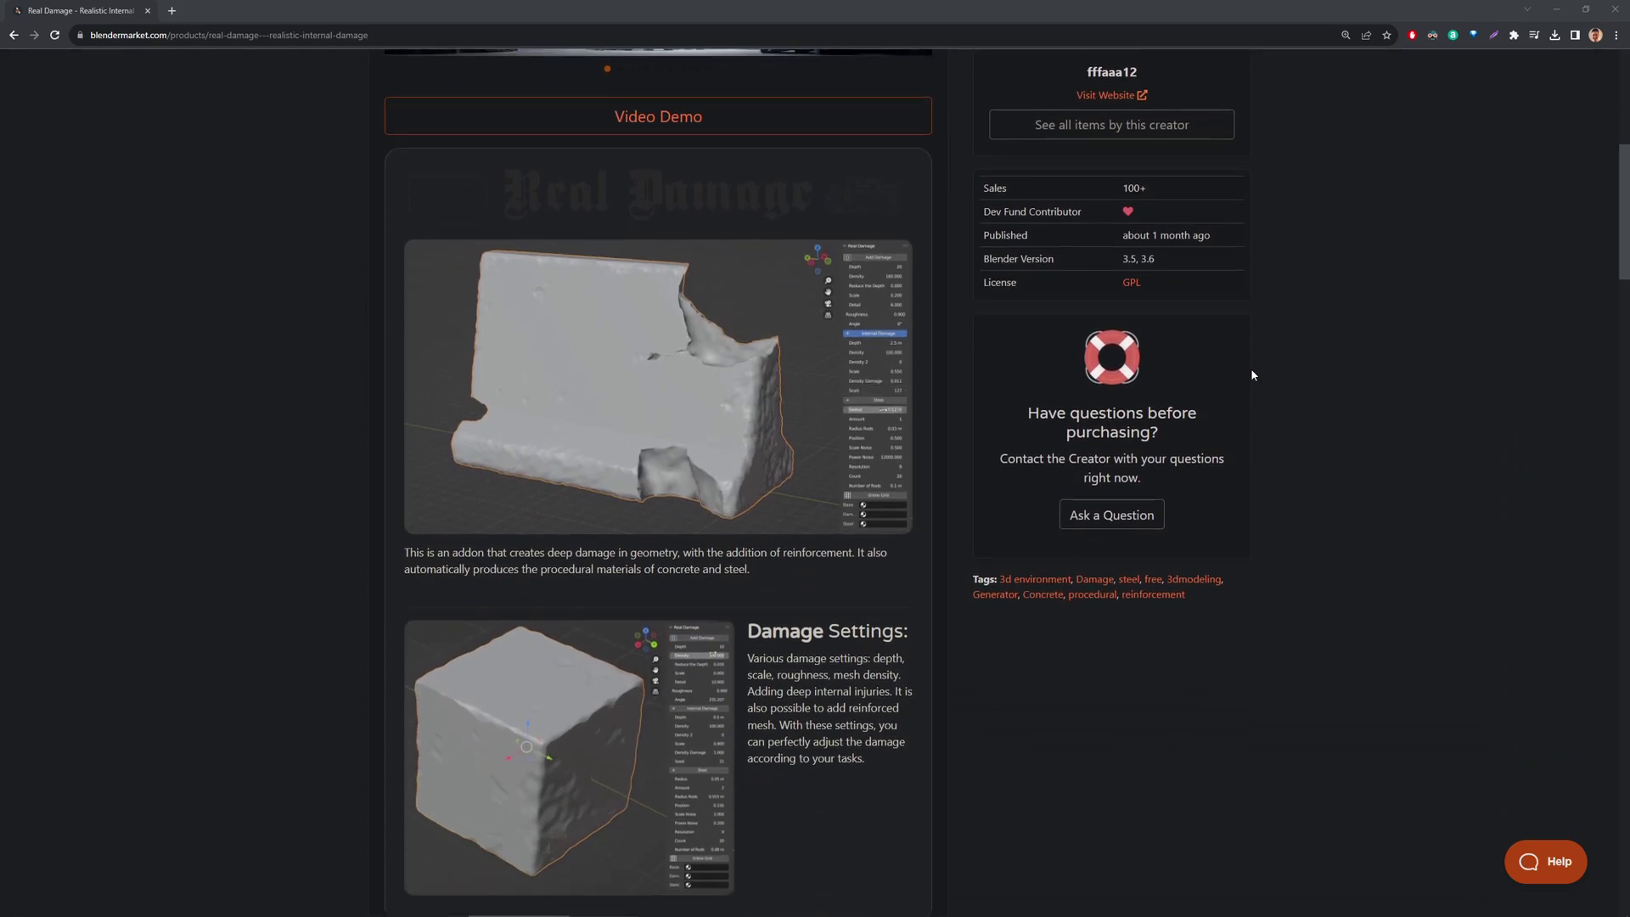